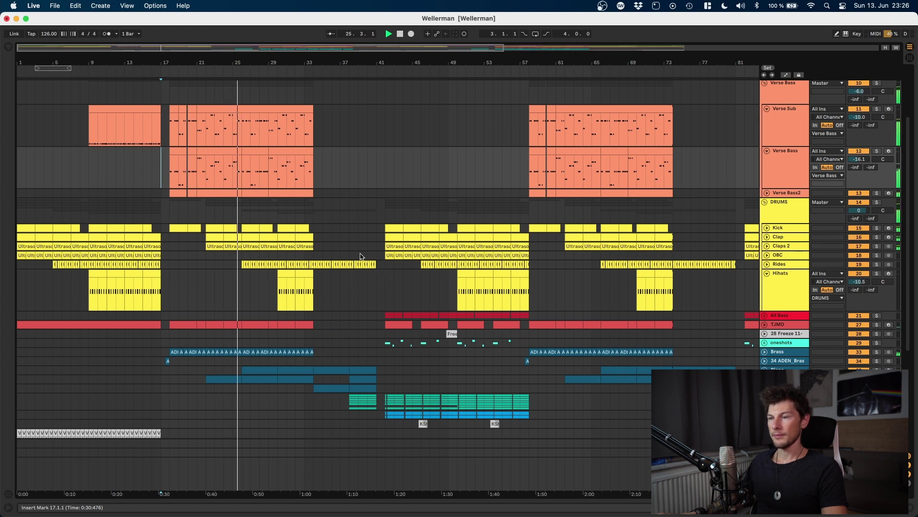
Unfold the Kick, Clap, Claps 2, OBC and Rides tracks of the DRUMS group in the arrangement.
{"action": "scroll", "coordinate": [358, 257], "scroll_direction": "down", "scroll_amount": 2}
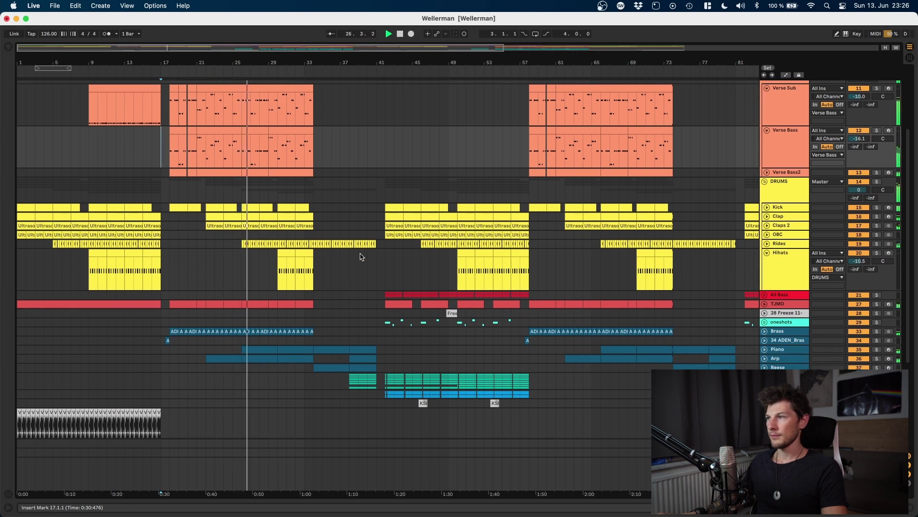
{"action": "scroll", "coordinate": [361, 257], "scroll_direction": "up", "scroll_amount": 2}
{"action": "scroll", "coordinate": [361, 257], "scroll_direction": "up", "scroll_amount": 1}
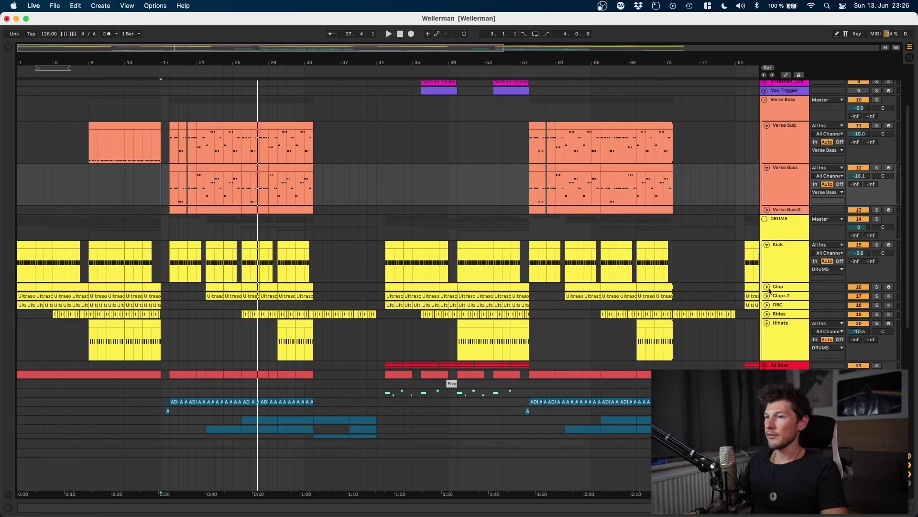
{"action": "left_click", "coordinate": [767, 287]}
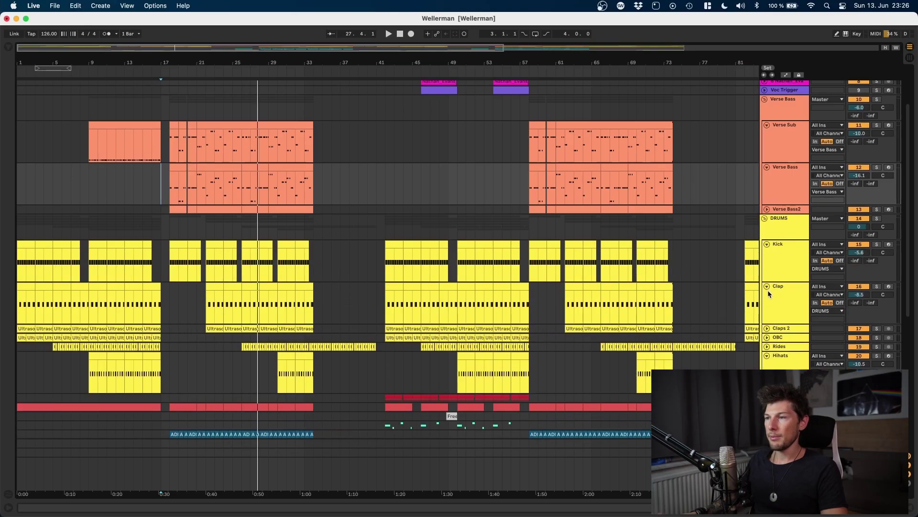
{"action": "scroll", "coordinate": [768, 287], "scroll_direction": "down", "scroll_amount": 5}
{"action": "left_click", "coordinate": [767, 259]}
{"action": "scroll", "coordinate": [768, 259], "scroll_direction": "down", "scroll_amount": 2}
{"action": "scroll", "coordinate": [768, 259], "scroll_direction": "down", "scroll_amount": 1}
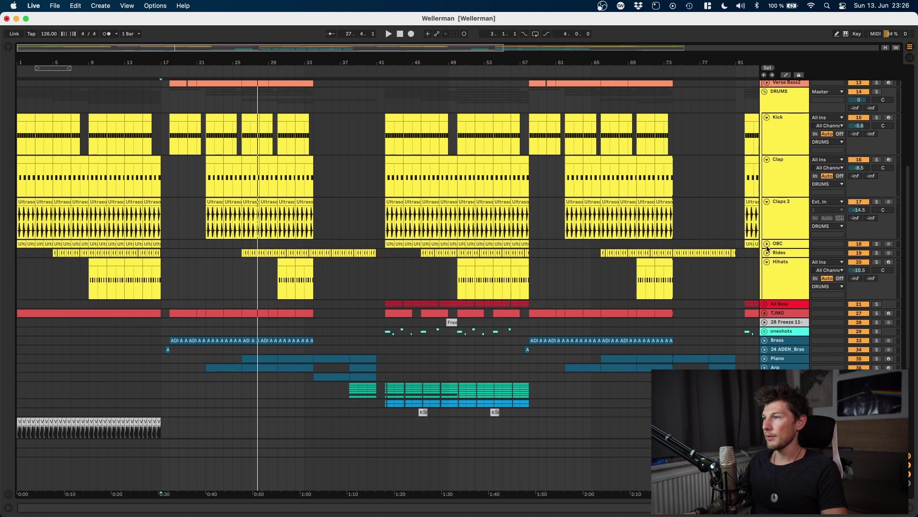
{"action": "left_click", "coordinate": [766, 245]}
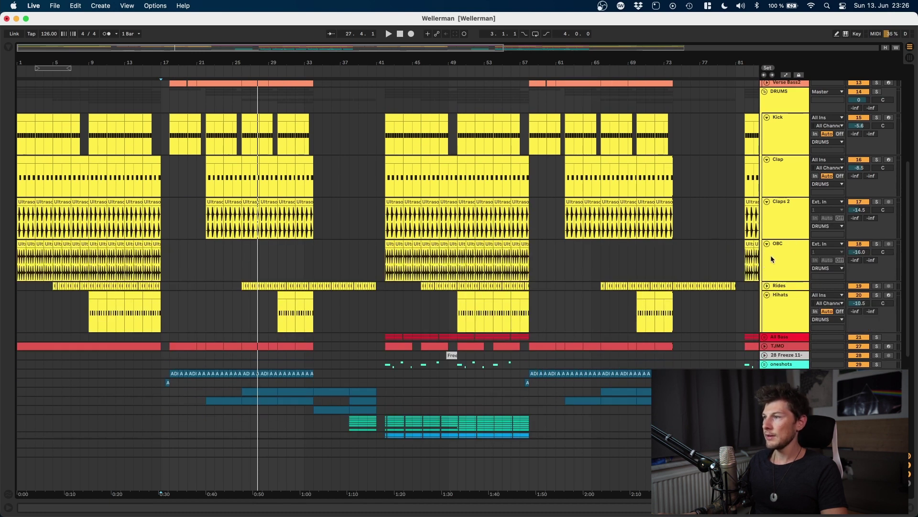
{"action": "left_click", "coordinate": [771, 256]}
{"action": "left_click", "coordinate": [767, 285]}
{"action": "scroll", "coordinate": [766, 285], "scroll_direction": "down", "scroll_amount": 3}
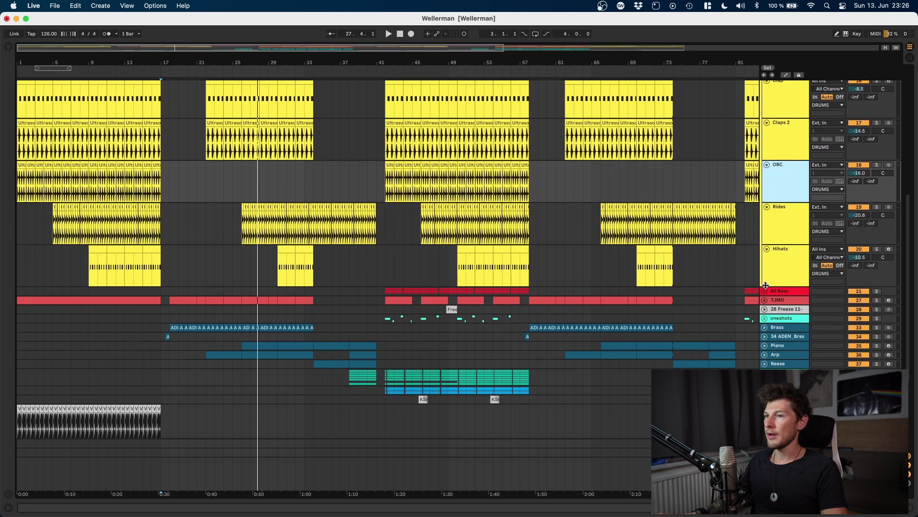
{"action": "scroll", "coordinate": [766, 249], "scroll_direction": "up", "scroll_amount": 3}
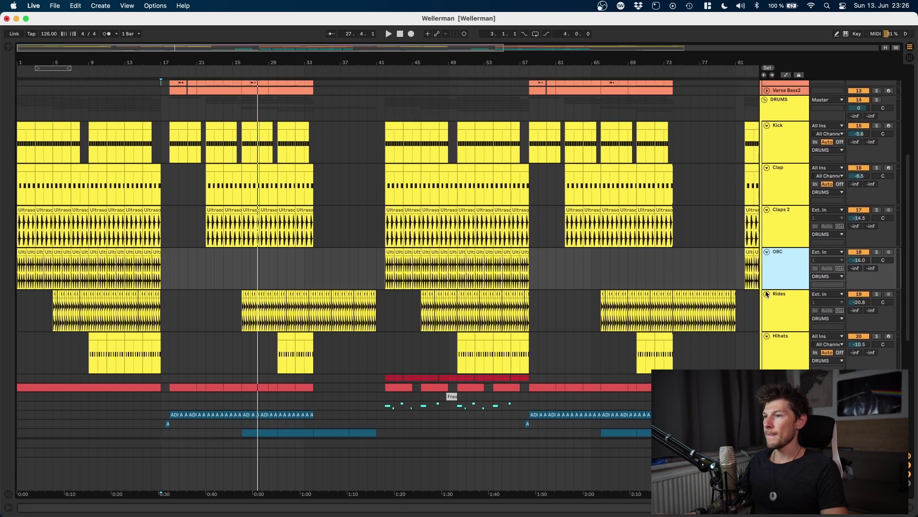
Solo the DRUMS group and play the arrangement from bar 29.
{"action": "left_click", "coordinate": [778, 338]}
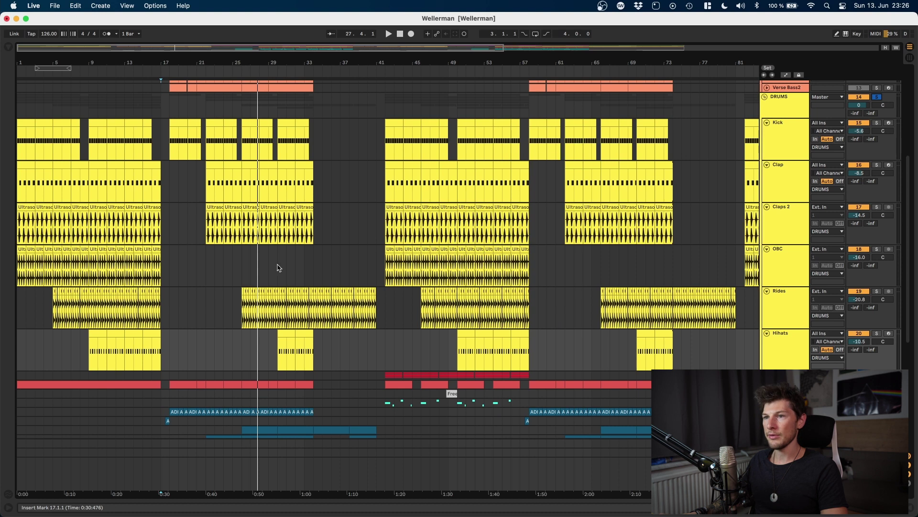
{"action": "left_click", "coordinate": [242, 270]}
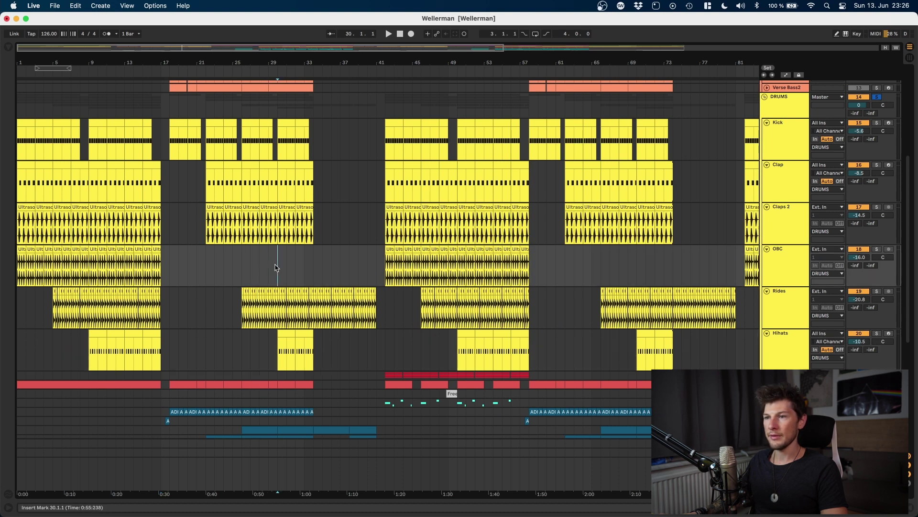
{"action": "key", "text": "space"}
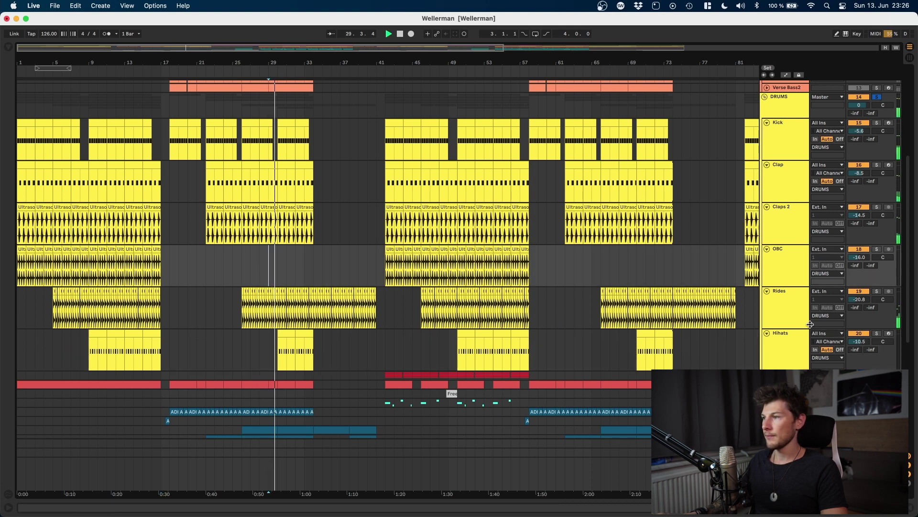
Show the device view and check the effect chains of the Master track and the DRUMS group during playback.
{"action": "left_click", "coordinate": [800, 340]}
{"action": "scroll", "coordinate": [796, 340], "scroll_direction": "down", "scroll_amount": 1}
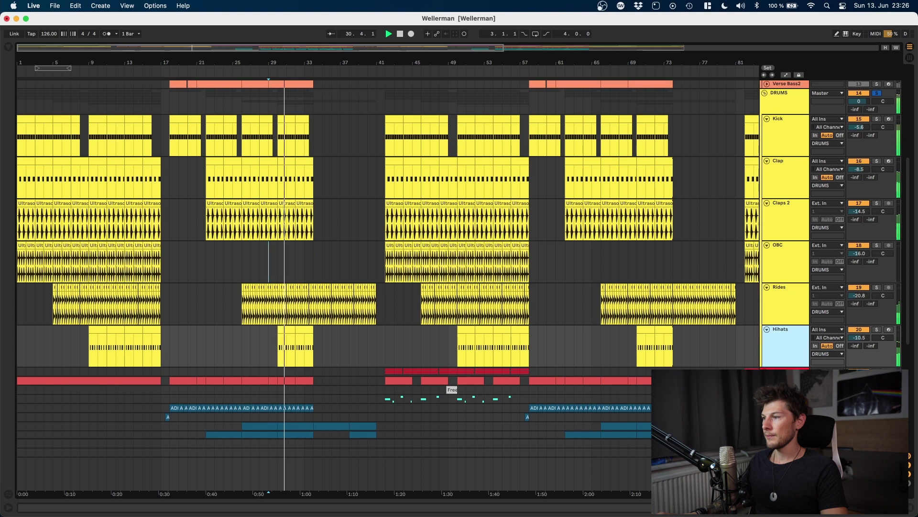
{"action": "left_click", "coordinate": [787, 472]}
{"action": "key", "text": "shift+Tab"}
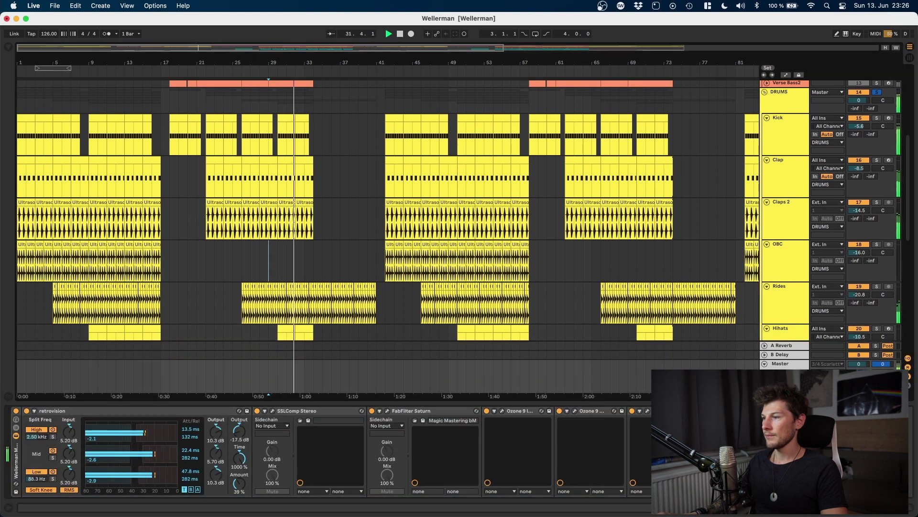
{"action": "scroll", "coordinate": [775, 240], "scroll_direction": "up", "scroll_amount": 5}
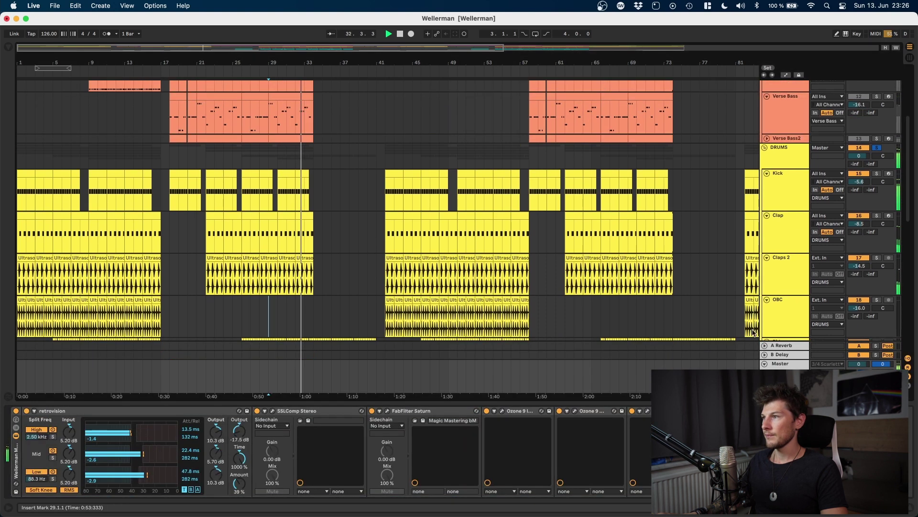
{"action": "left_click", "coordinate": [787, 164]}
{"action": "scroll", "coordinate": [443, 200], "scroll_direction": "down", "scroll_amount": 5}
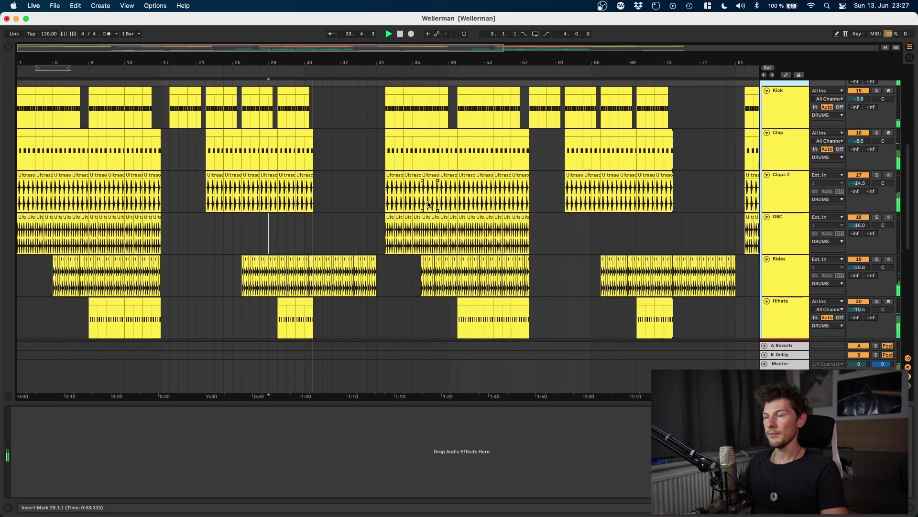
Solo the Verse Bass group together with DRUMS and play the arrangement from bar 18.
{"action": "scroll", "coordinate": [406, 216], "scroll_direction": "up", "scroll_amount": 5}
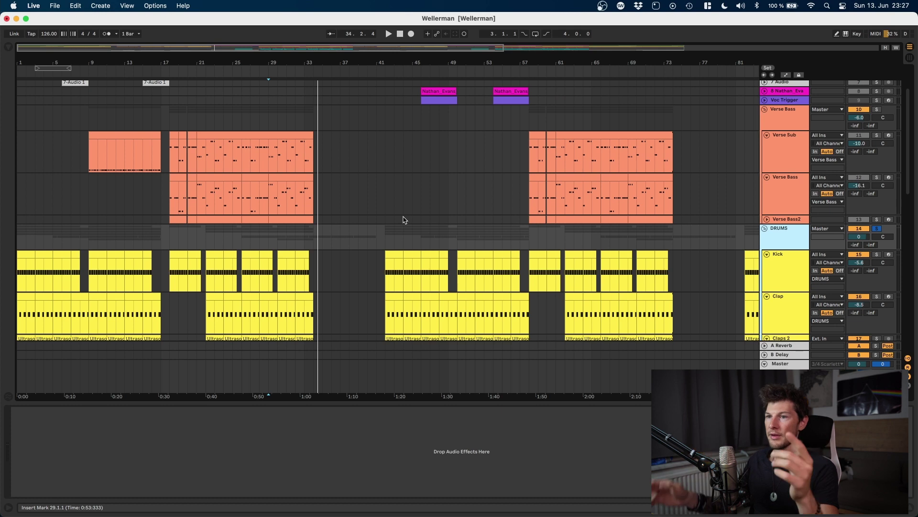
{"action": "scroll", "coordinate": [403, 220], "scroll_direction": "down", "scroll_amount": 10}
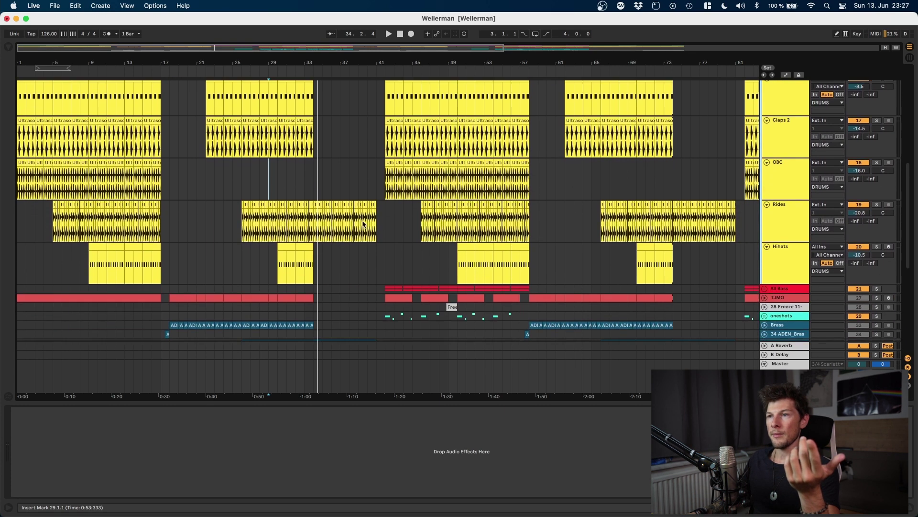
{"action": "scroll", "coordinate": [364, 224], "scroll_direction": "up", "scroll_amount": 8}
{"action": "scroll", "coordinate": [364, 223], "scroll_direction": "up", "scroll_amount": 3}
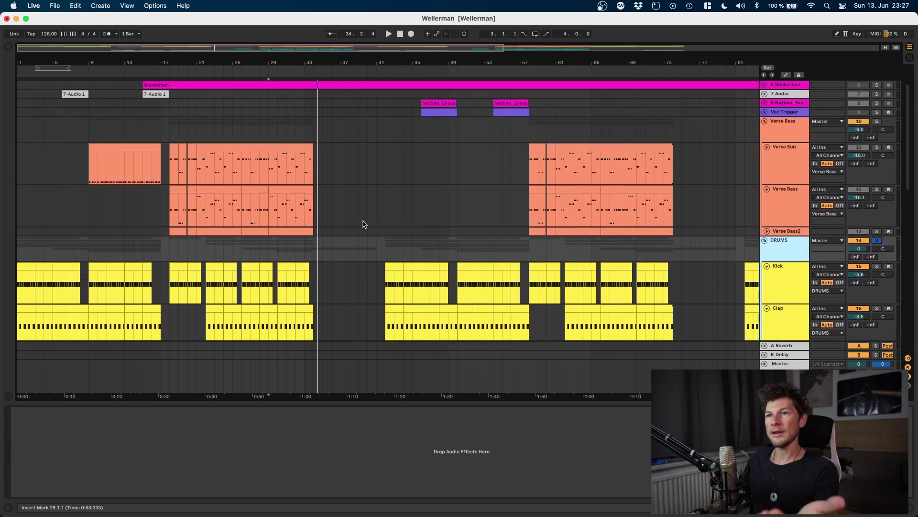
{"action": "left_click", "coordinate": [171, 176]}
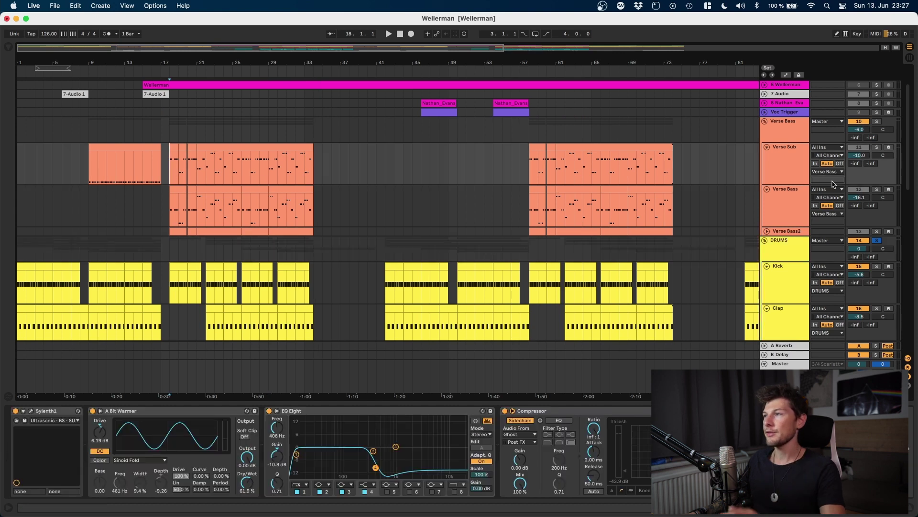
{"action": "left_click", "coordinate": [877, 121]}
{"action": "key", "text": "space"}
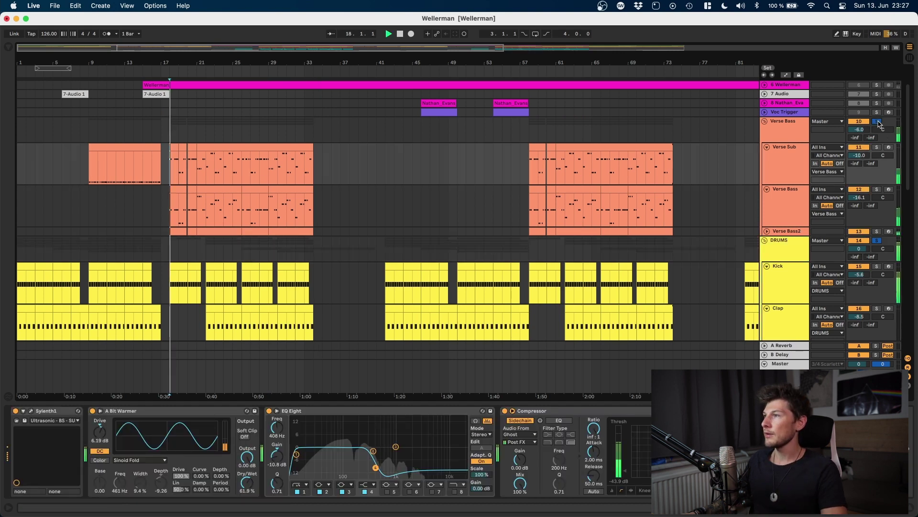
Compare the device chains of the Verse Bass group, the Verse Sub track and the Verse Bass track.
{"action": "left_click", "coordinate": [785, 134]}
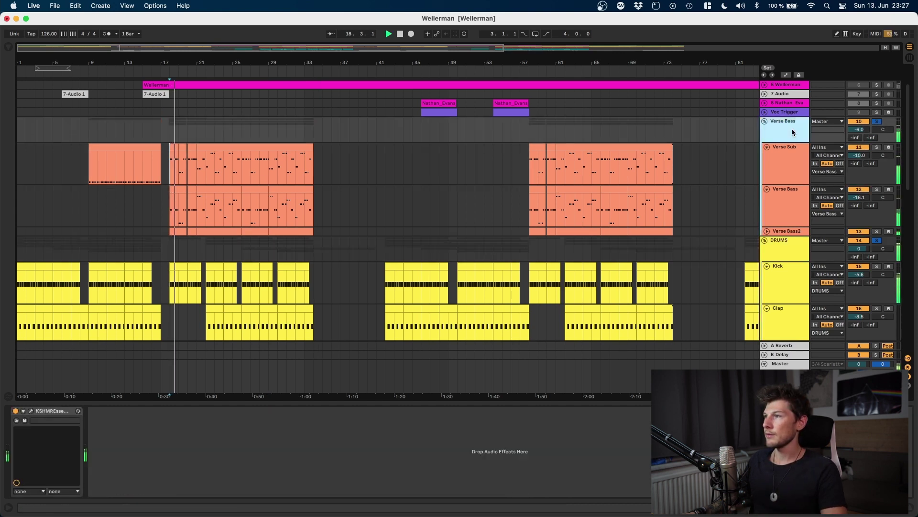
{"action": "left_click", "coordinate": [781, 164]}
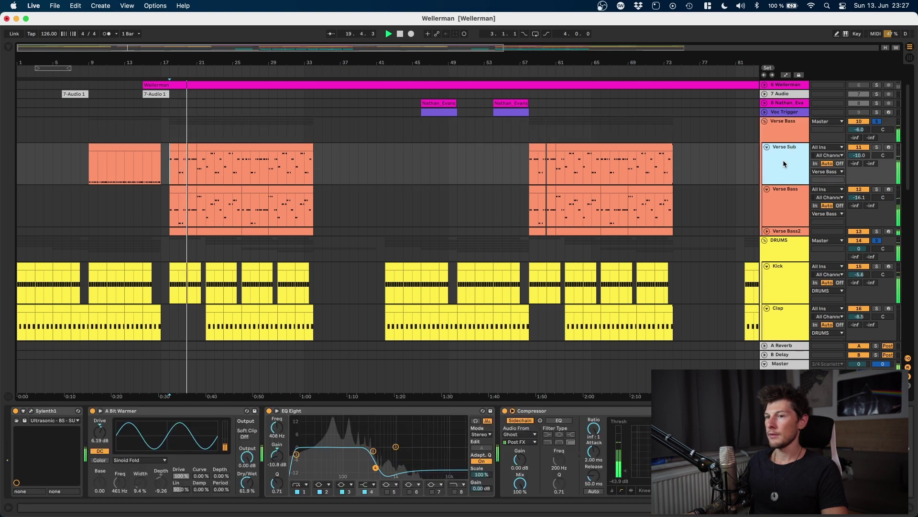
{"action": "left_click", "coordinate": [783, 126]}
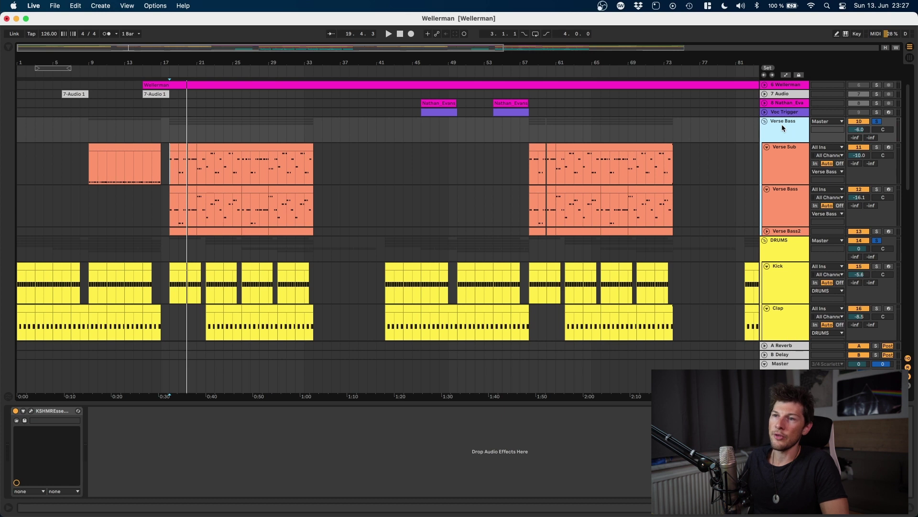
{"action": "left_click", "coordinate": [778, 171]}
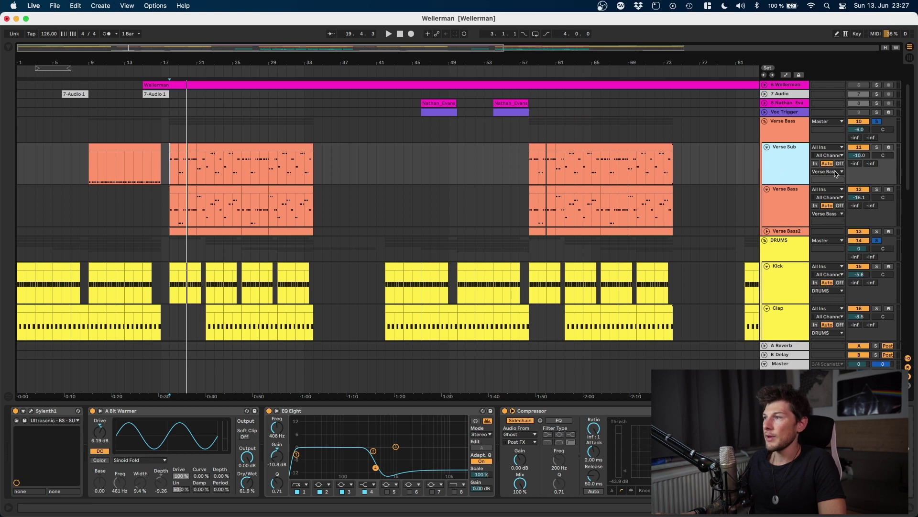
{"action": "left_click", "coordinate": [791, 213]}
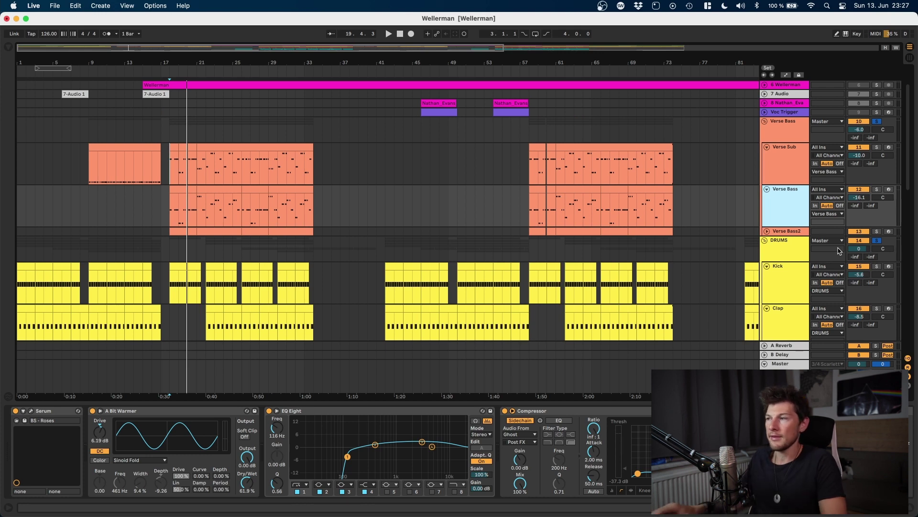
Examine the EQ Eight and sidechain Compressor on Verse Sub and the device chain on the Verse Bass track.
{"action": "left_click", "coordinate": [797, 155]}
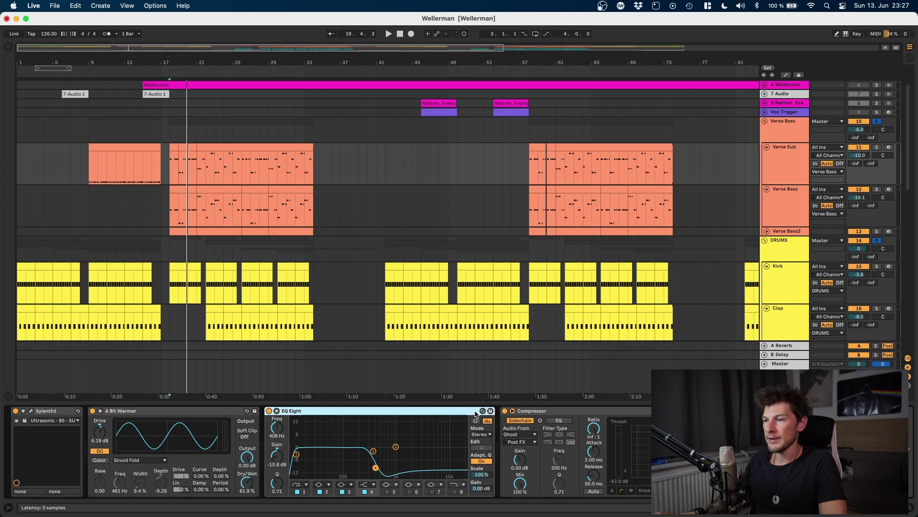
{"action": "left_click", "coordinate": [554, 412]}
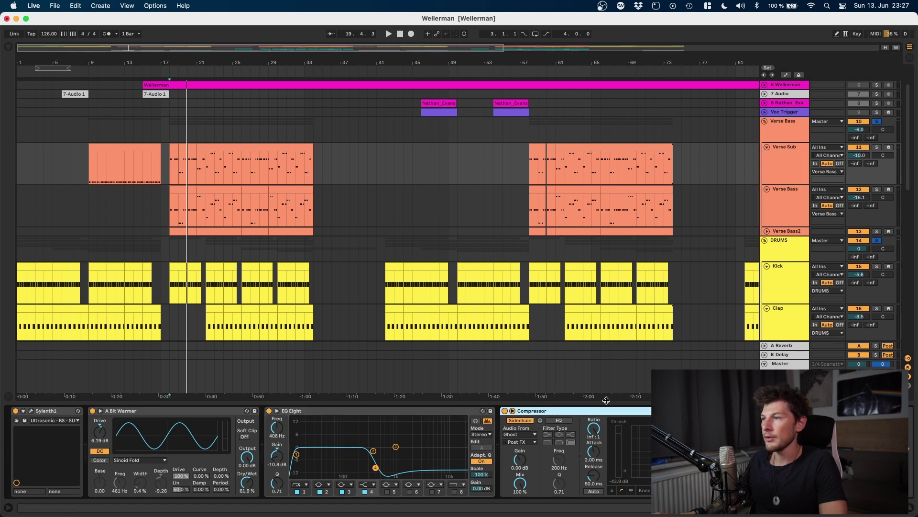
{"action": "left_click", "coordinate": [783, 212]}
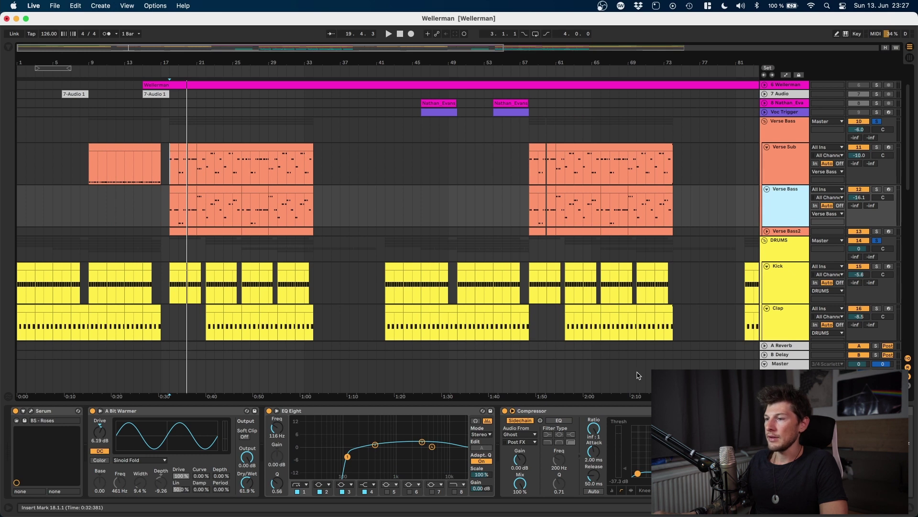
{"action": "scroll", "coordinate": [645, 433], "scroll_direction": "right", "scroll_amount": 4}
{"action": "scroll", "coordinate": [636, 433], "scroll_direction": "left", "scroll_amount": 4}
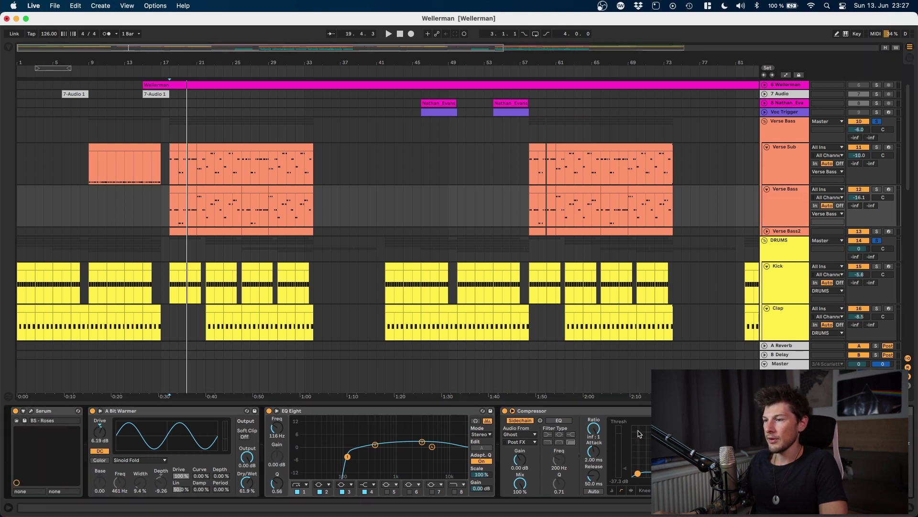
Unfold the TJMO bass track below the drum tracks.
{"action": "scroll", "coordinate": [715, 337], "scroll_direction": "down", "scroll_amount": 15}
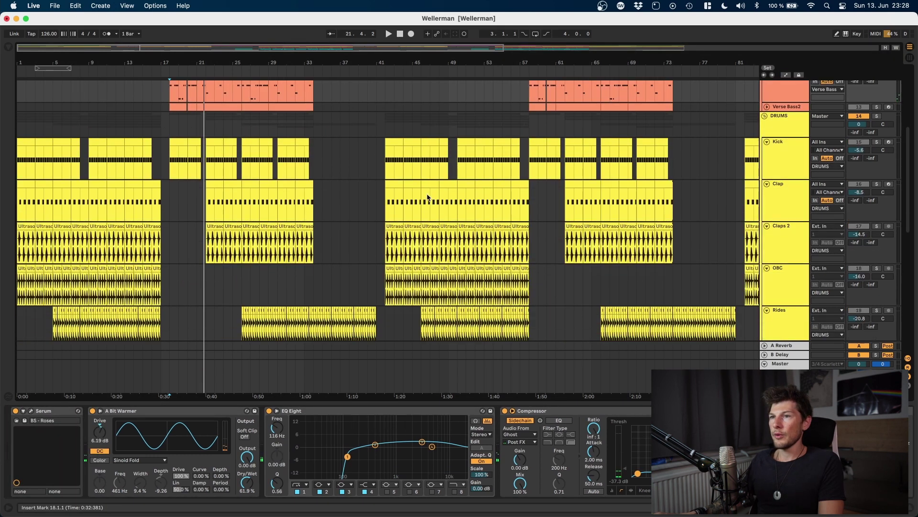
{"action": "scroll", "coordinate": [427, 197], "scroll_direction": "up", "scroll_amount": 3}
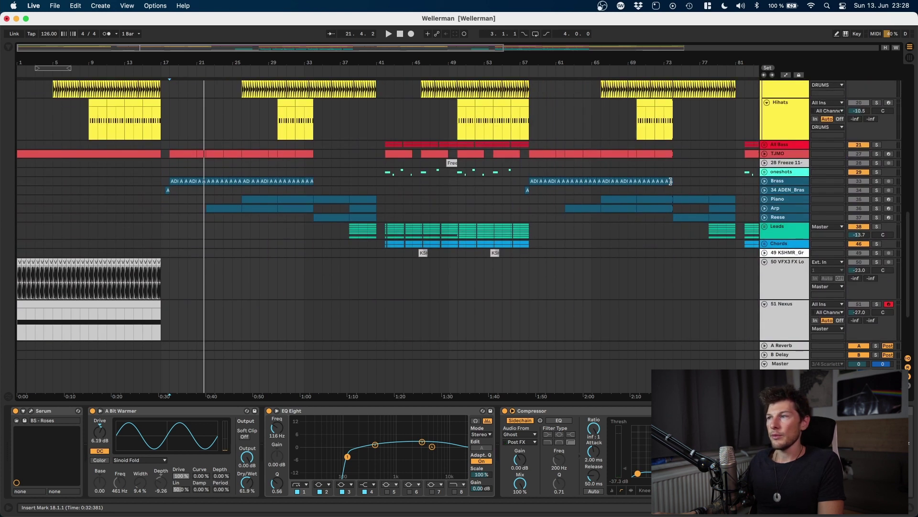
{"action": "left_click", "coordinate": [764, 154]}
Solo the TJMO track together with the DRUMS group.
{"action": "scroll", "coordinate": [396, 211], "scroll_direction": "up", "scroll_amount": 8}
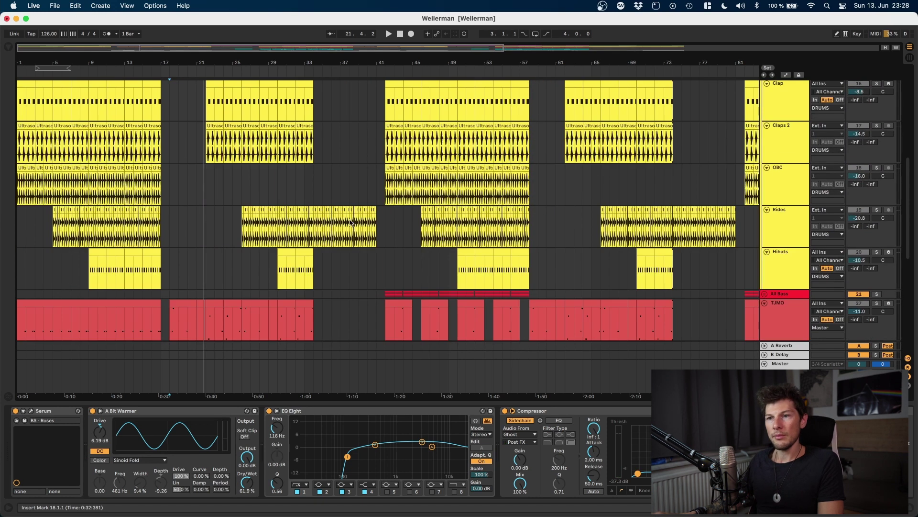
{"action": "scroll", "coordinate": [351, 223], "scroll_direction": "up", "scroll_amount": 2}
{"action": "scroll", "coordinate": [336, 223], "scroll_direction": "up", "scroll_amount": 5}
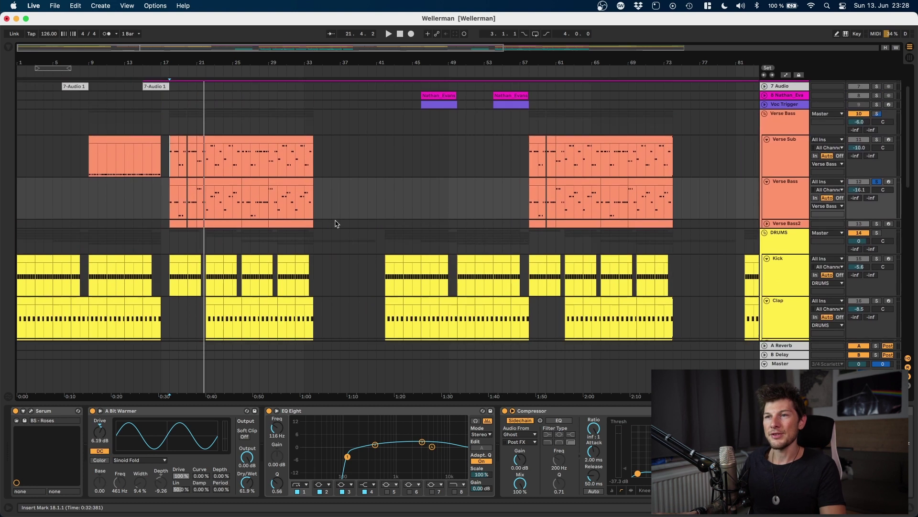
{"action": "scroll", "coordinate": [332, 226], "scroll_direction": "down", "scroll_amount": 8}
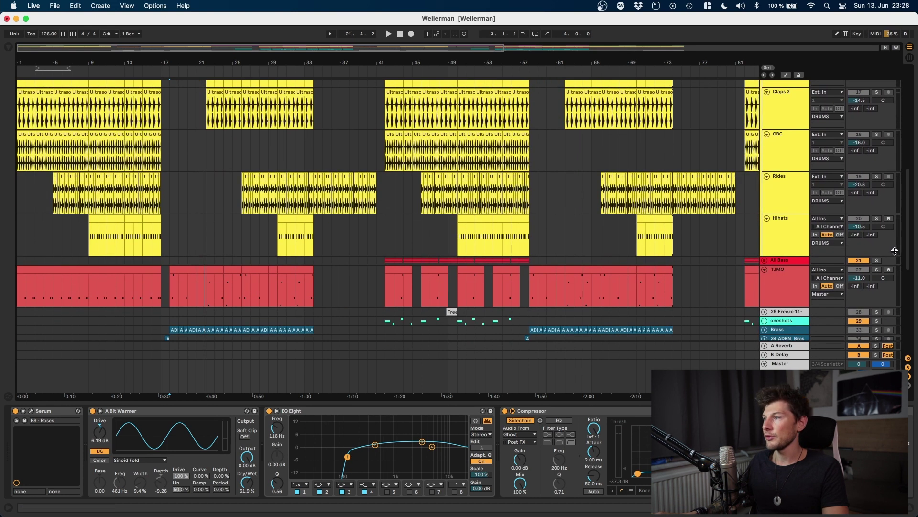
{"action": "scroll", "coordinate": [870, 273], "scroll_direction": "up", "scroll_amount": 5}
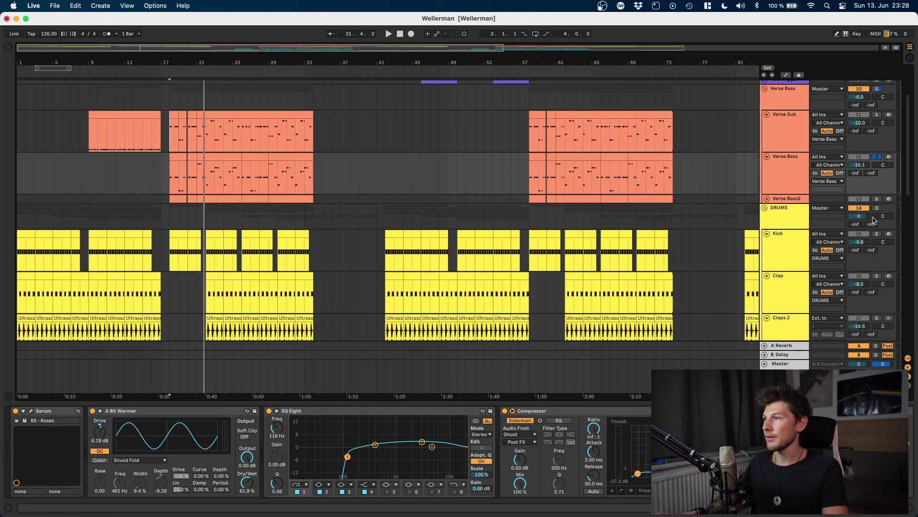
{"action": "scroll", "coordinate": [878, 209], "scroll_direction": "down", "scroll_amount": 8}
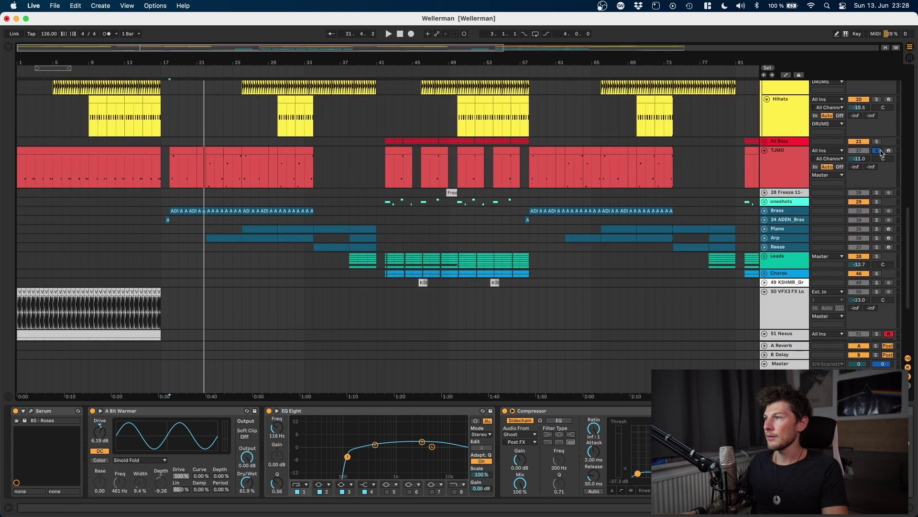
Play the soloed TJMO bass from bar 18 and show the track's Serum and Compressor chain.
{"action": "key", "text": "space"}
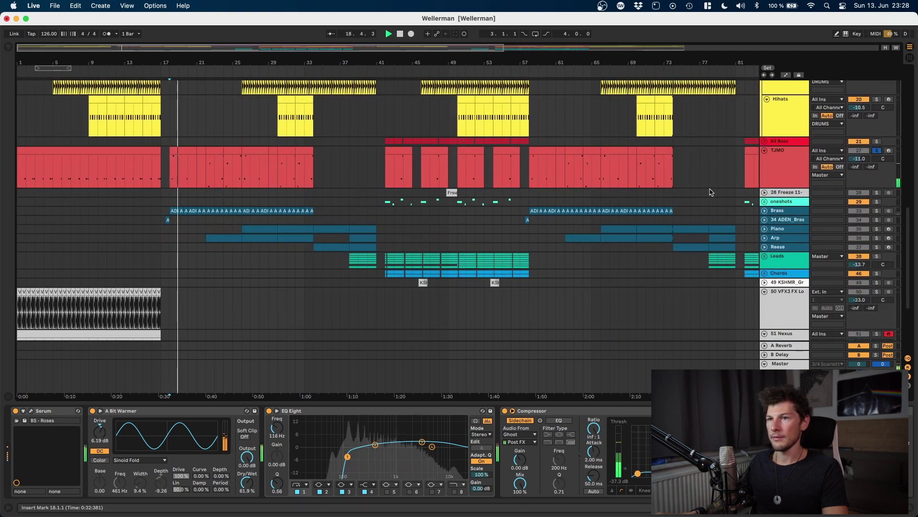
{"action": "left_click", "coordinate": [773, 172]}
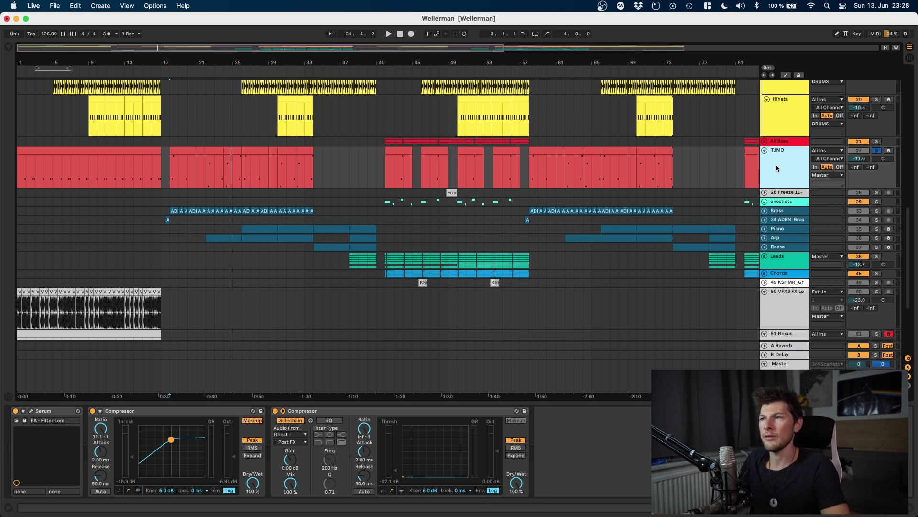
Unfold the Brass track, solo it and play it from bar 18, taking the TJMO track out of solo.
{"action": "left_click", "coordinate": [765, 212]}
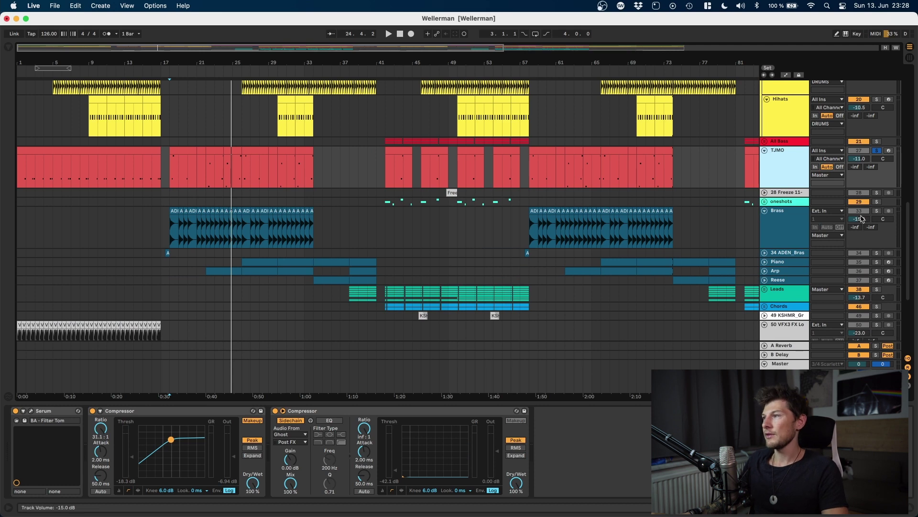
{"action": "left_click", "coordinate": [877, 211]}
{"action": "key", "text": "space"}
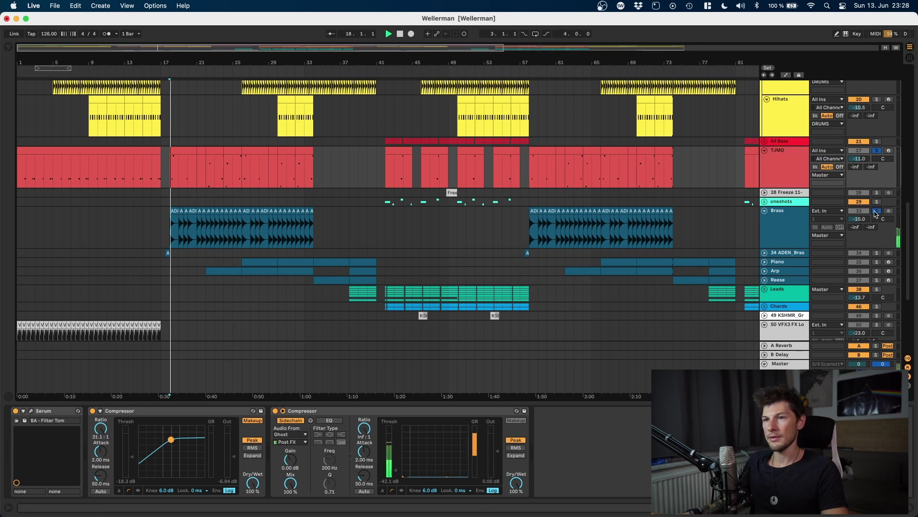
{"action": "left_click", "coordinate": [875, 151]}
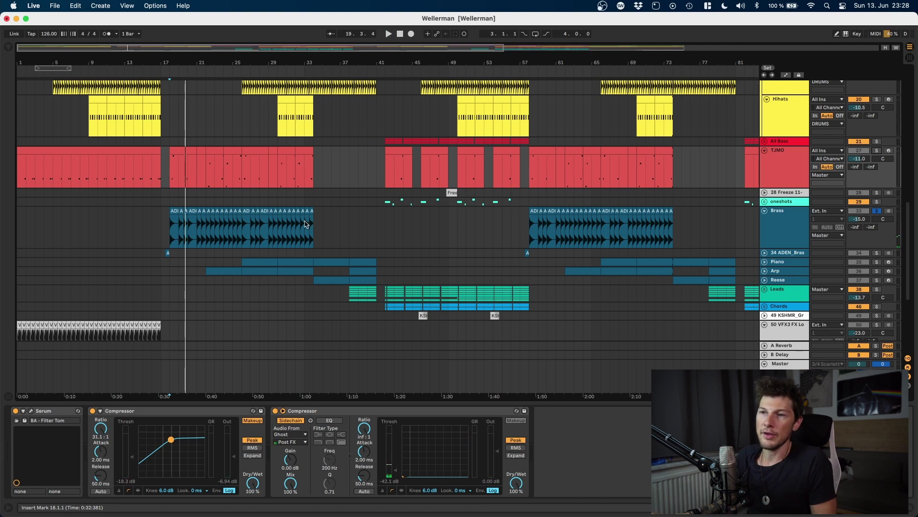
Select bar 20 on the Brass track and show the track's sidechain Compressor.
{"action": "left_click", "coordinate": [194, 229]}
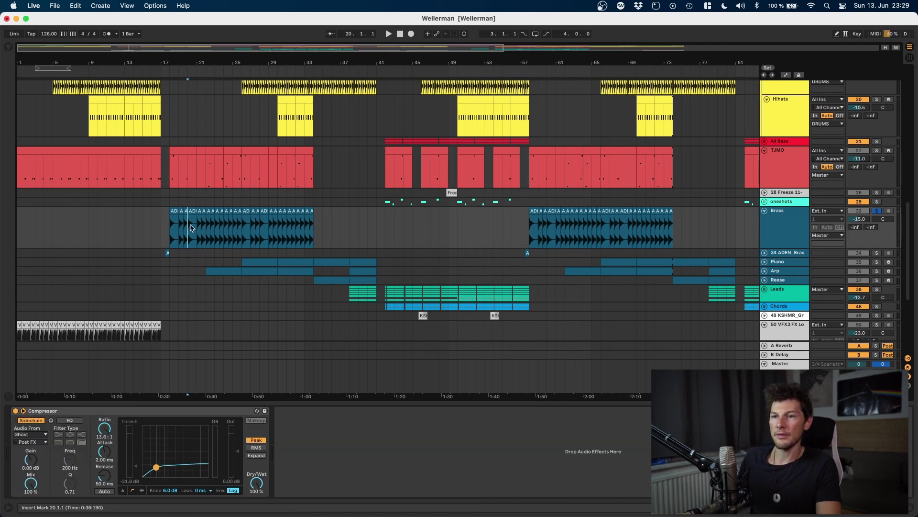
{"action": "left_click_drag", "start_coordinate": [191, 228], "coordinate": [197, 229]}
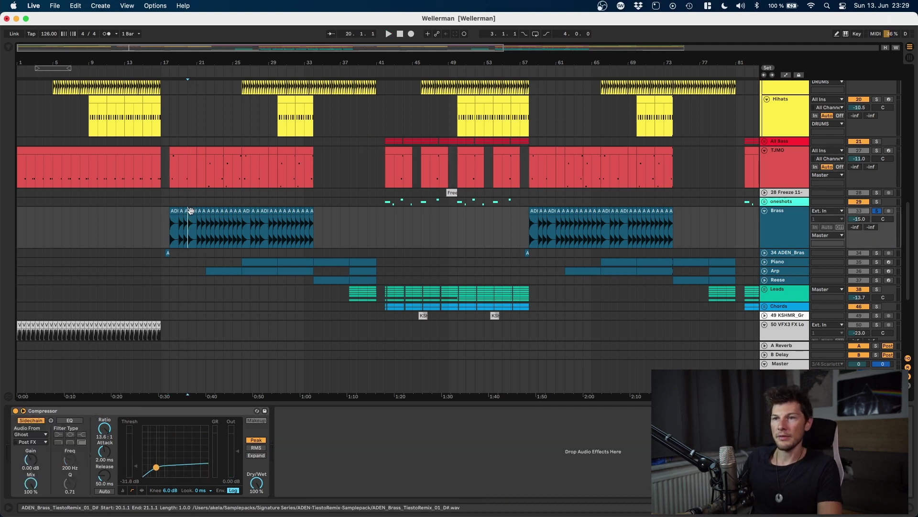
{"action": "left_click", "coordinate": [806, 213]}
Unfold the Piano, 34 ADEN_Bras, Reese and Arp tracks.
{"action": "scroll", "coordinate": [459, 234], "scroll_direction": "down", "scroll_amount": 5}
{"action": "left_click", "coordinate": [765, 157]}
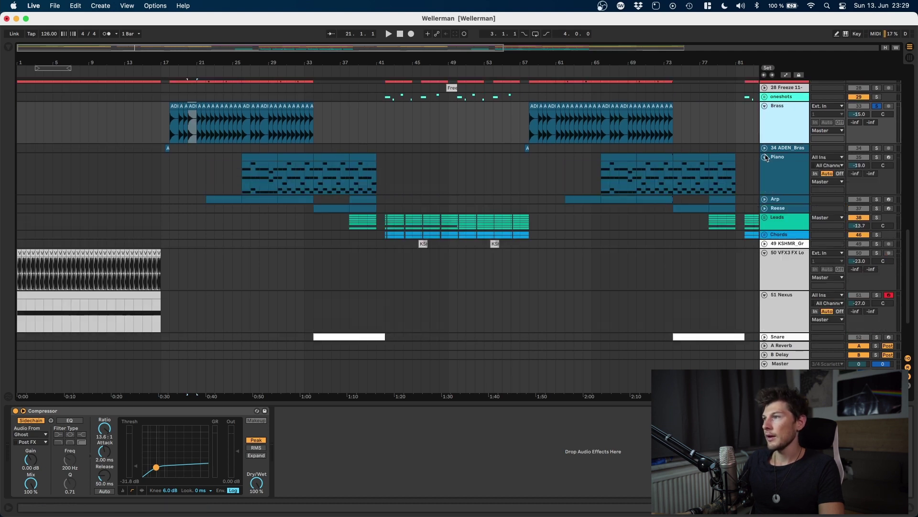
{"action": "left_click", "coordinate": [765, 148]}
{"action": "left_click", "coordinate": [764, 241]}
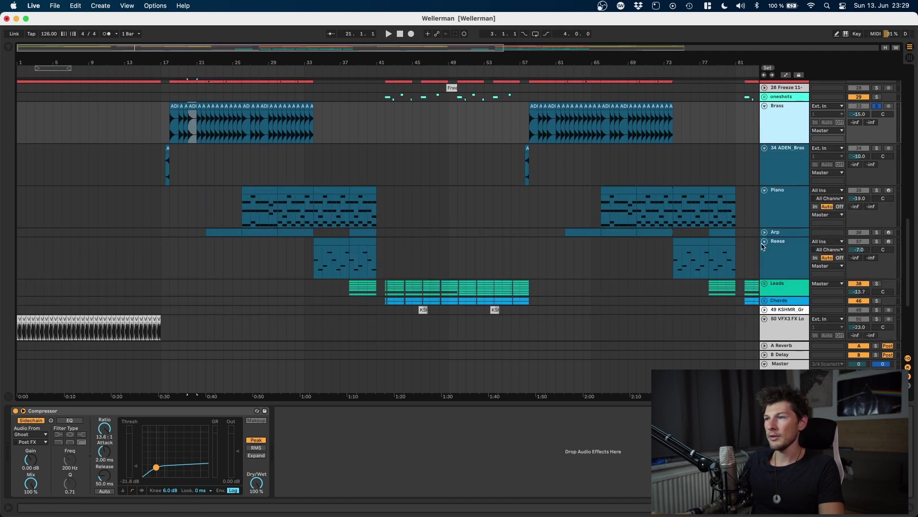
{"action": "left_click", "coordinate": [764, 233]}
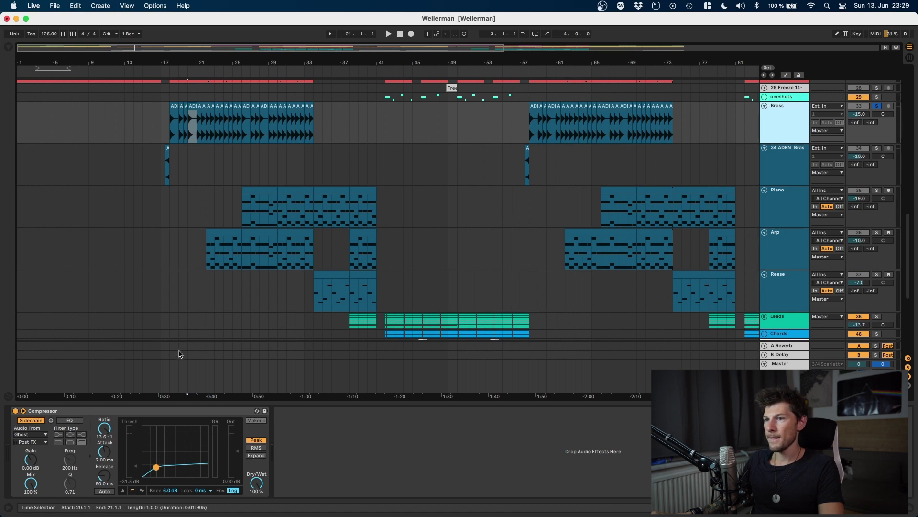
Solo the Arp and Piano tracks, play from bar 22, and show both device chains.
{"action": "left_click", "coordinate": [207, 261]}
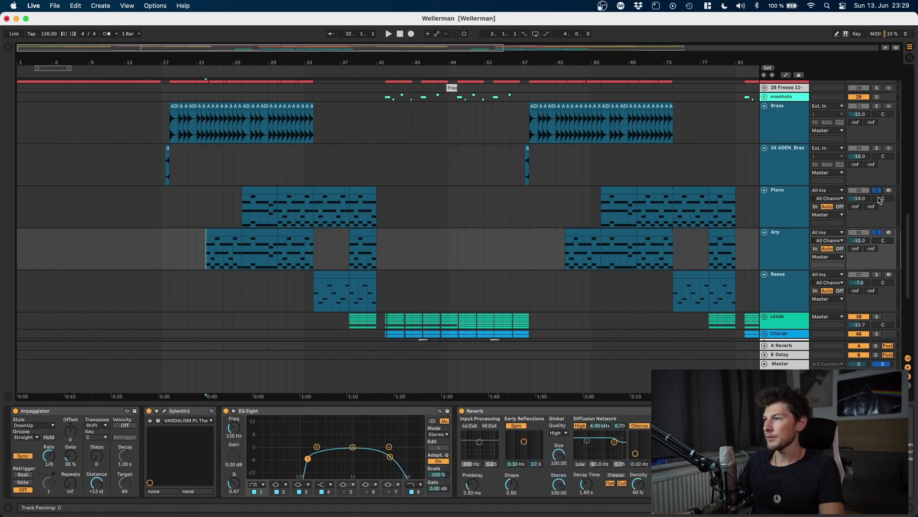
{"action": "key", "text": "space"}
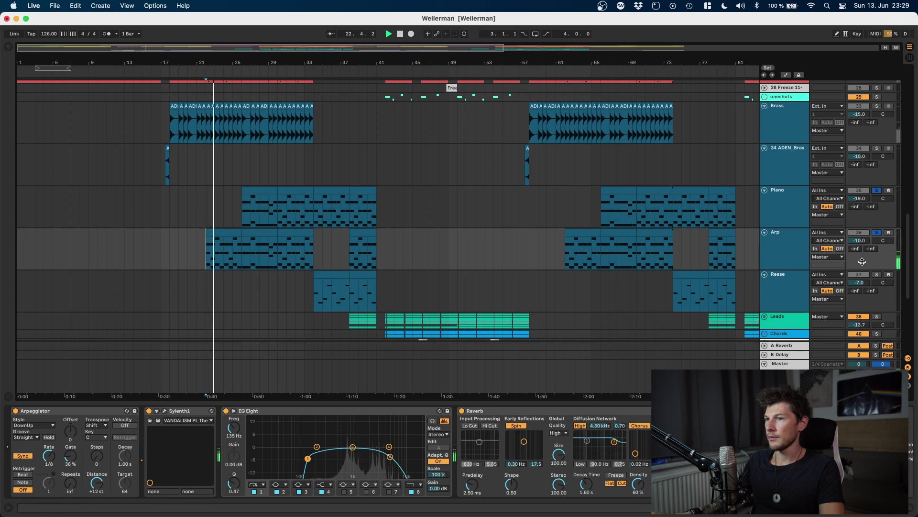
{"action": "key", "text": "Up"}
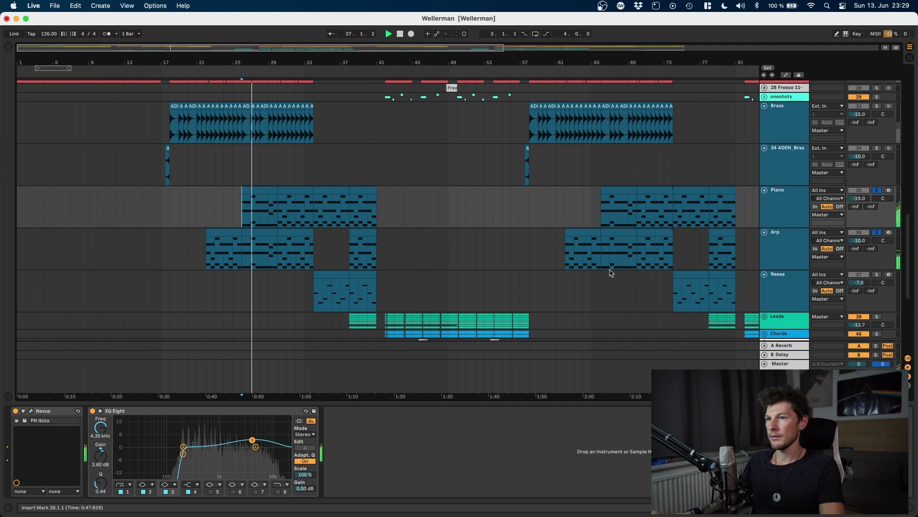
Add the DRUMS group to the soloed Piano and Arp, and follow their clips through the verse during playback.
{"action": "scroll", "coordinate": [774, 260], "scroll_direction": "up", "scroll_amount": 15}
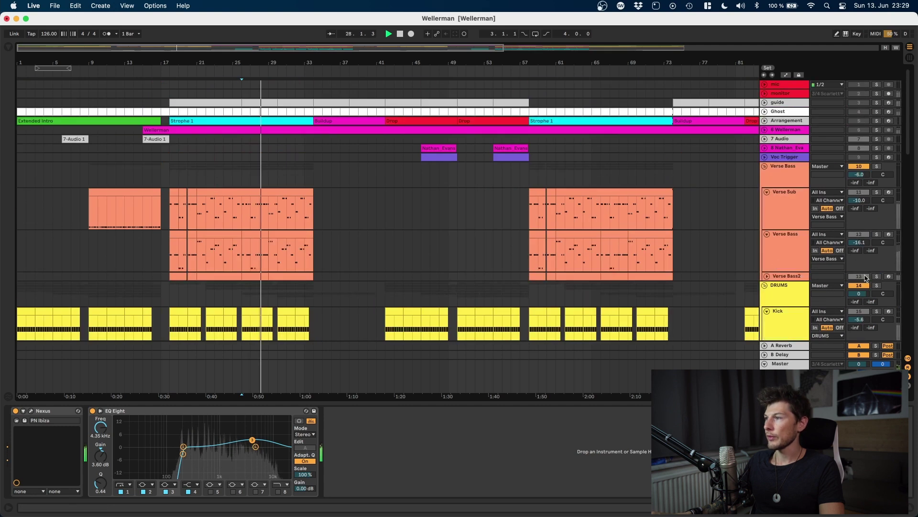
{"action": "left_click", "coordinate": [877, 286]}
{"action": "scroll", "coordinate": [345, 200], "scroll_direction": "down", "scroll_amount": 6}
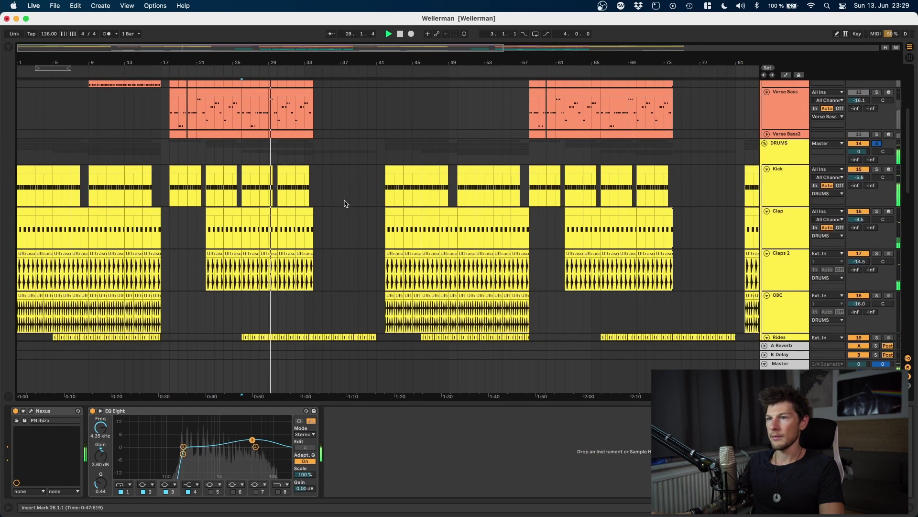
{"action": "scroll", "coordinate": [345, 201], "scroll_direction": "down", "scroll_amount": 5}
{"action": "scroll", "coordinate": [368, 208], "scroll_direction": "down", "scroll_amount": 5}
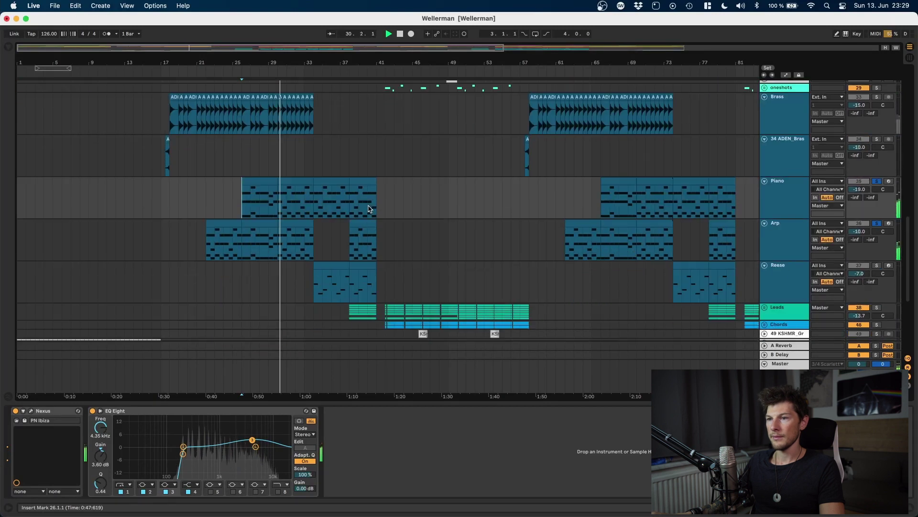
{"action": "scroll", "coordinate": [412, 230], "scroll_direction": "up", "scroll_amount": 6}
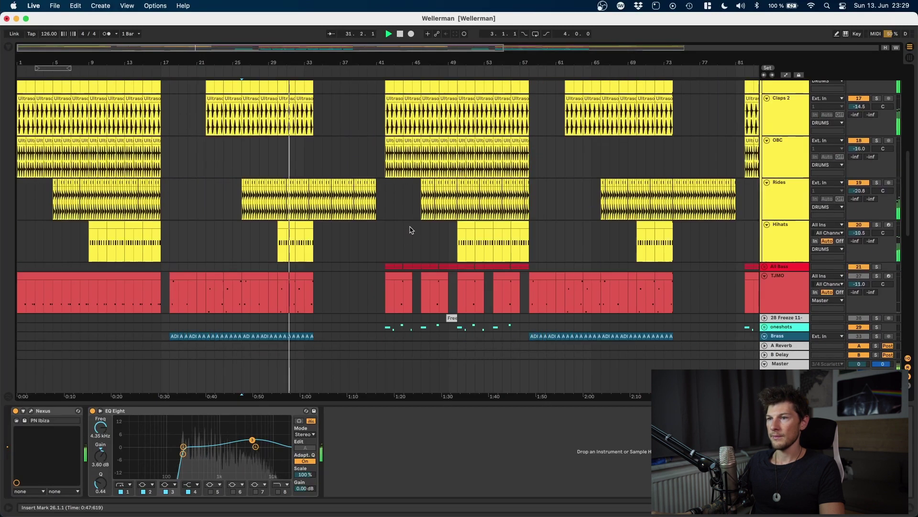
{"action": "scroll", "coordinate": [410, 230], "scroll_direction": "up", "scroll_amount": 10}
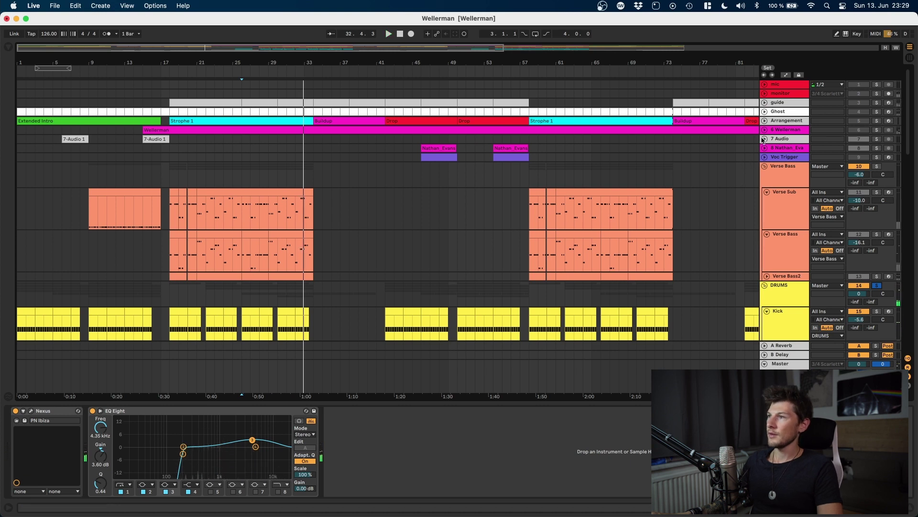
Unfold the 55 KSHMR_Ex, Long Sweep and Whitenoise effect tracks near the end of the track list.
{"action": "scroll", "coordinate": [550, 172], "scroll_direction": "down", "scroll_amount": 15}
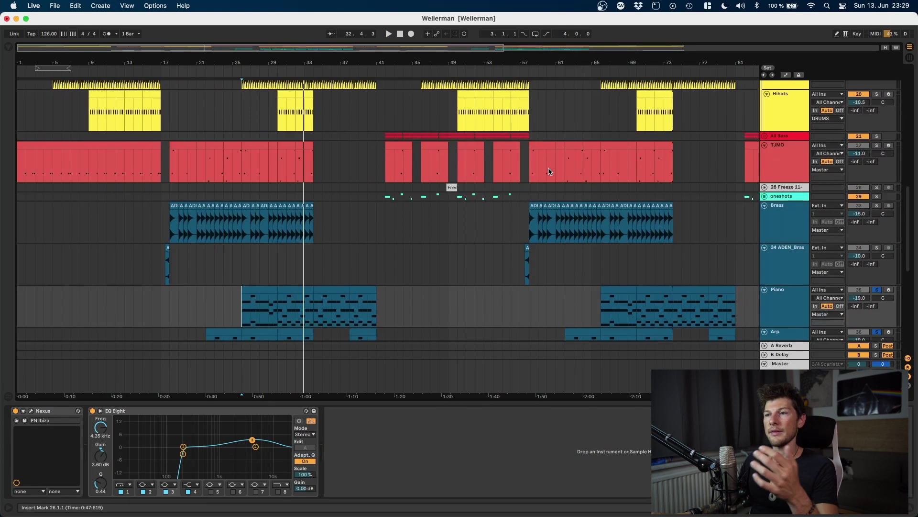
{"action": "scroll", "coordinate": [550, 172], "scroll_direction": "down", "scroll_amount": 3}
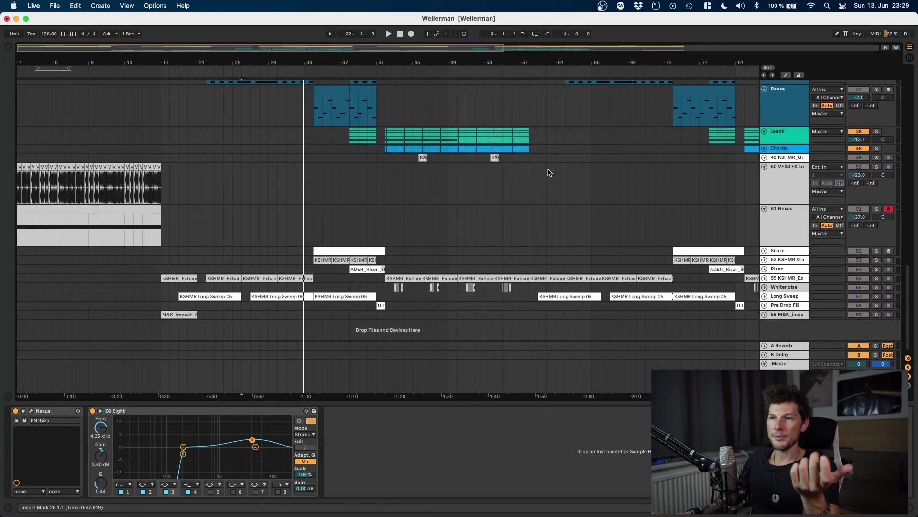
{"action": "left_click", "coordinate": [765, 278]}
{"action": "scroll", "coordinate": [764, 300], "scroll_direction": "down", "scroll_amount": 2}
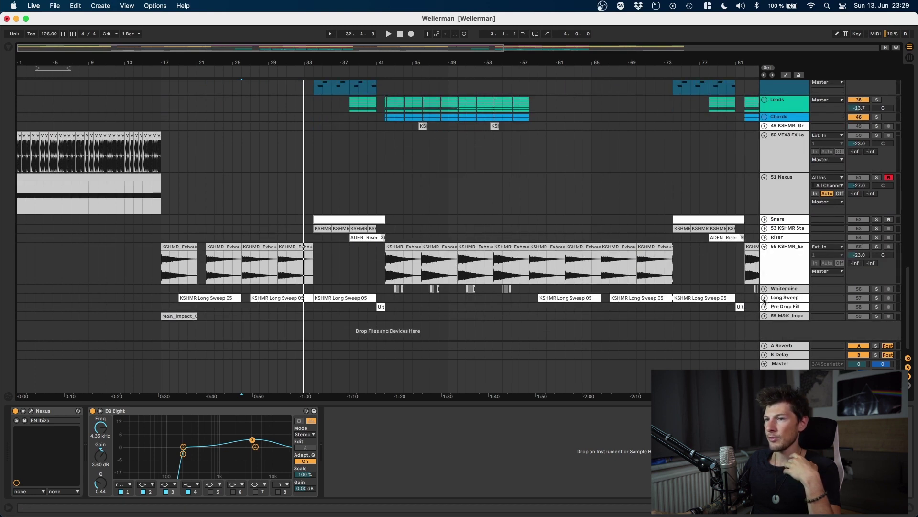
{"action": "left_click", "coordinate": [765, 299]}
{"action": "scroll", "coordinate": [736, 292], "scroll_direction": "down", "scroll_amount": 2}
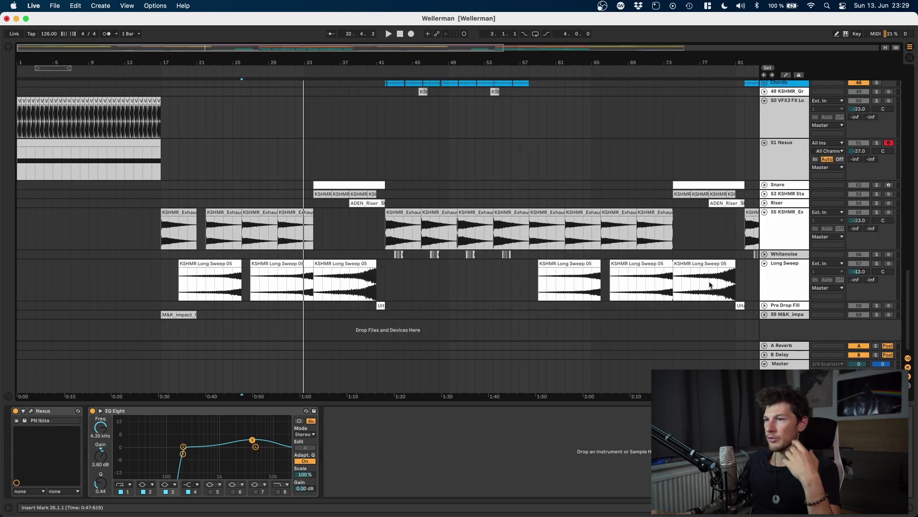
{"action": "left_click", "coordinate": [765, 255]}
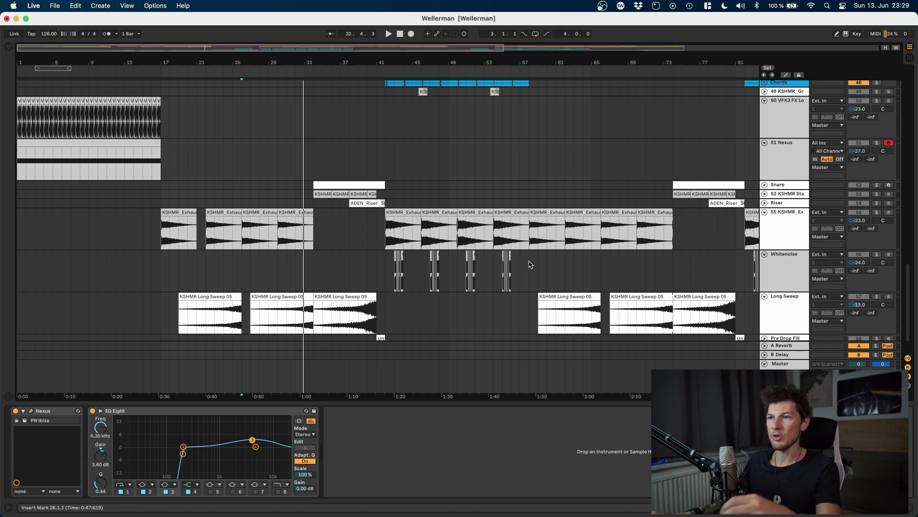
Unfold the Snare, 53 KSHMR Sta and Riser buildup tracks.
{"action": "left_click", "coordinate": [765, 186]}
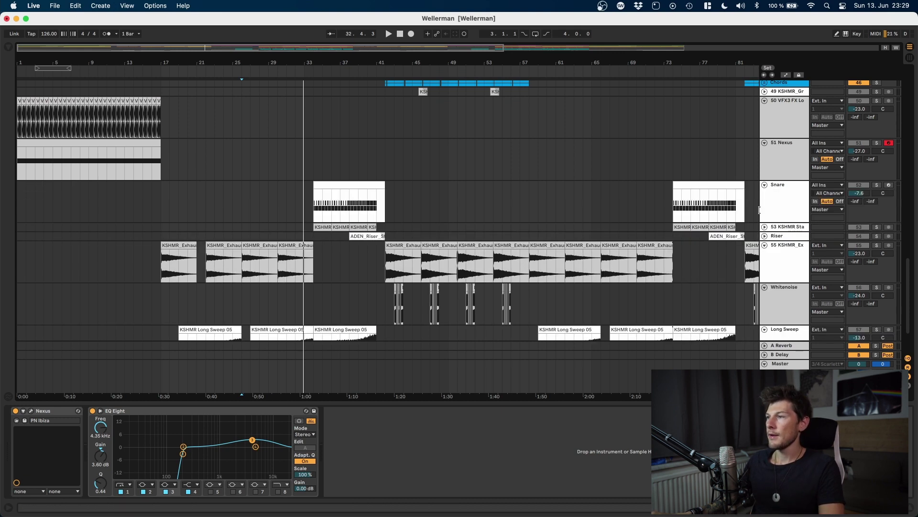
{"action": "left_click", "coordinate": [764, 228]}
{"action": "left_click", "coordinate": [764, 270]}
Activate the 6 Wellerman vocal track and play the full mix from the Buildup at bar 34.
{"action": "scroll", "coordinate": [256, 206], "scroll_direction": "up", "scroll_amount": 15}
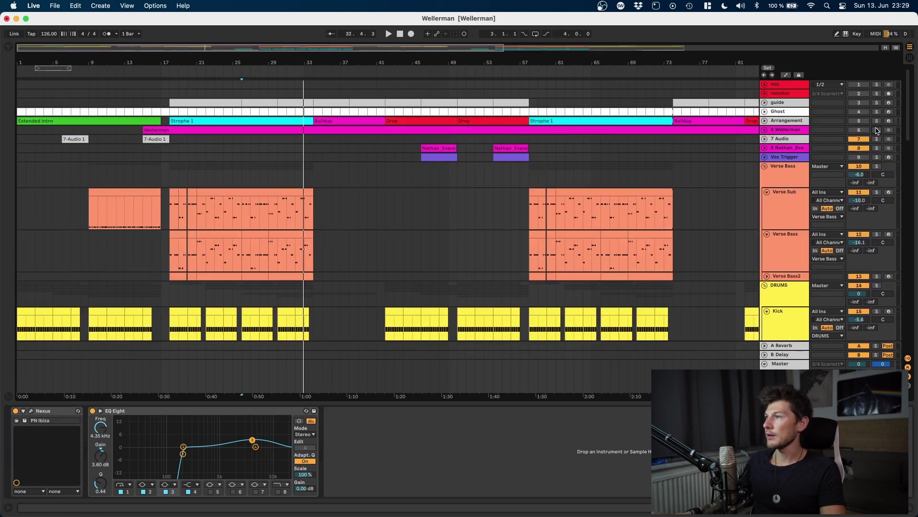
{"action": "left_click", "coordinate": [314, 145]}
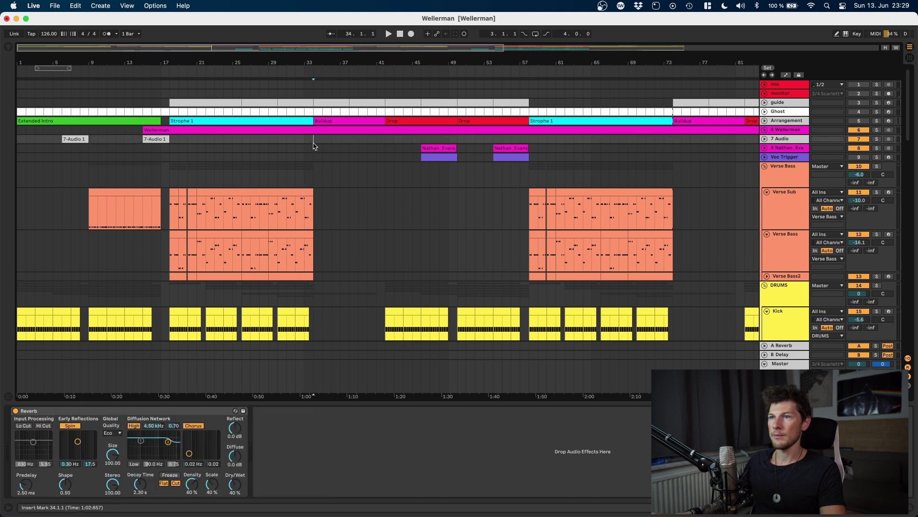
{"action": "key", "text": "space"}
Examine the drum, bass, piano, arp, reese and lead clips while the buildup plays into the drop.
{"action": "scroll", "coordinate": [367, 164], "scroll_direction": "down", "scroll_amount": 2}
{"action": "scroll", "coordinate": [367, 164], "scroll_direction": "down", "scroll_amount": 8}
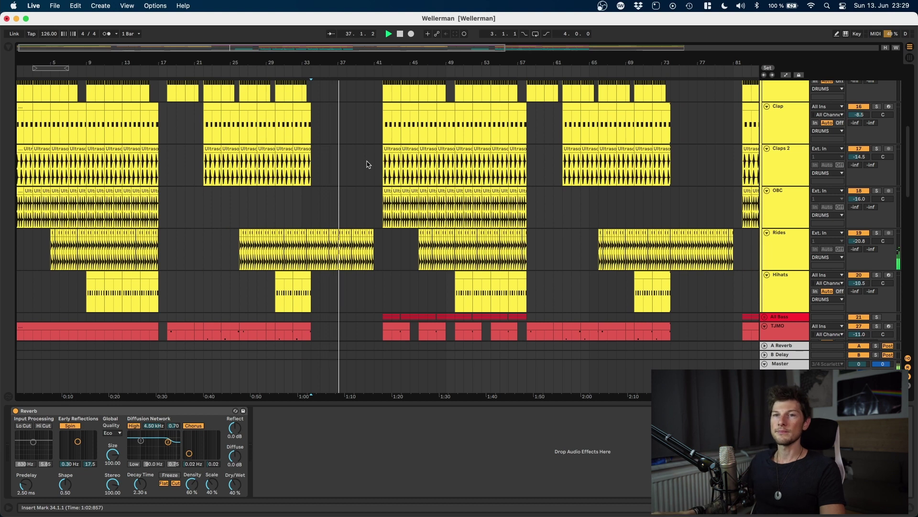
{"action": "scroll", "coordinate": [342, 214], "scroll_direction": "up", "scroll_amount": 1}
{"action": "scroll", "coordinate": [363, 227], "scroll_direction": "up", "scroll_amount": 10}
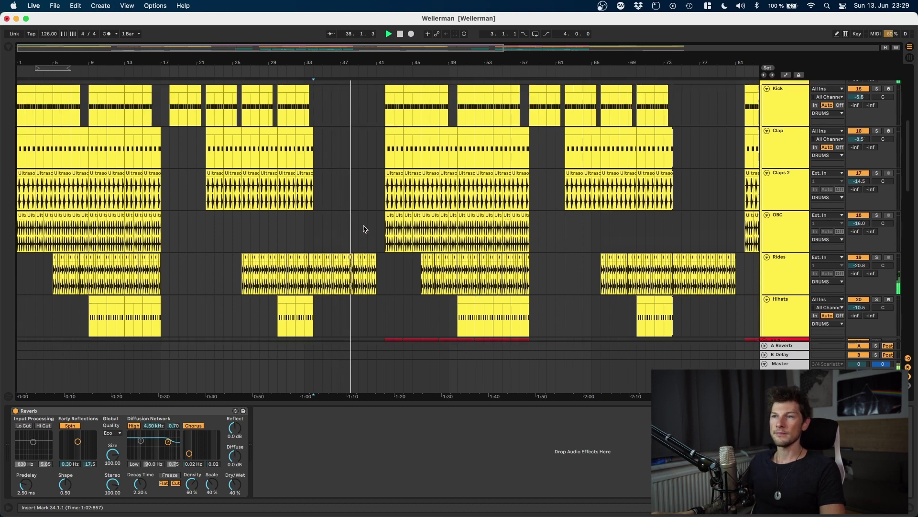
{"action": "scroll", "coordinate": [366, 233], "scroll_direction": "down", "scroll_amount": 9}
{"action": "scroll", "coordinate": [366, 233], "scroll_direction": "down", "scroll_amount": 10}
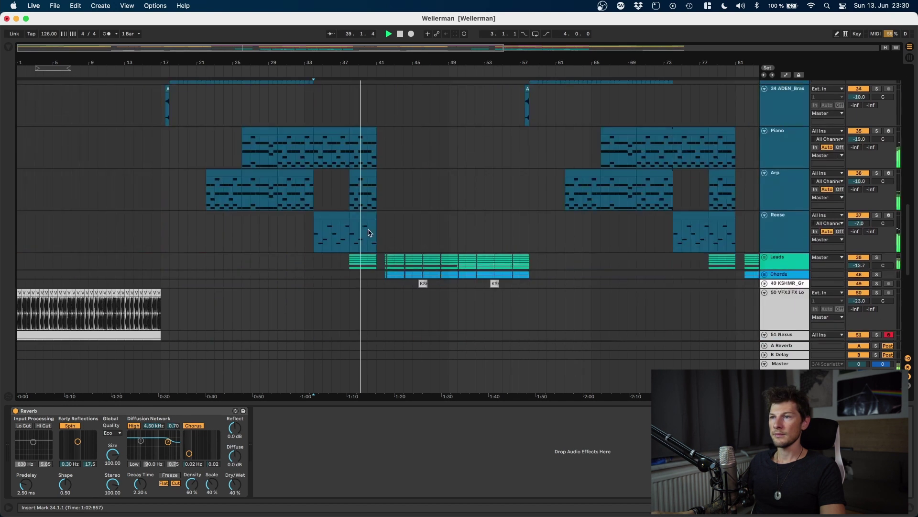
{"action": "scroll", "coordinate": [368, 232], "scroll_direction": "up", "scroll_amount": 5}
{"action": "scroll", "coordinate": [368, 233], "scroll_direction": "down", "scroll_amount": 5}
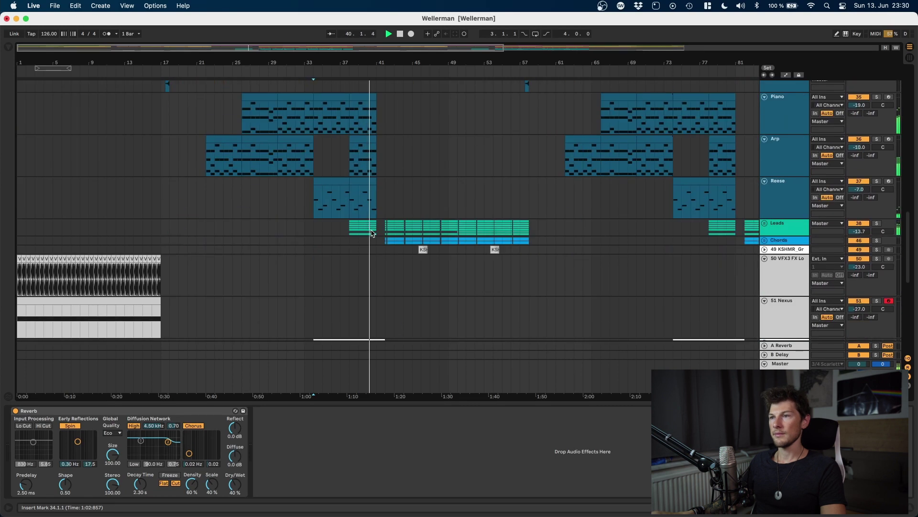
{"action": "scroll", "coordinate": [369, 233], "scroll_direction": "up", "scroll_amount": 6}
{"action": "scroll", "coordinate": [381, 235], "scroll_direction": "up", "scroll_amount": 4}
{"action": "scroll", "coordinate": [381, 234], "scroll_direction": "up", "scroll_amount": 8}
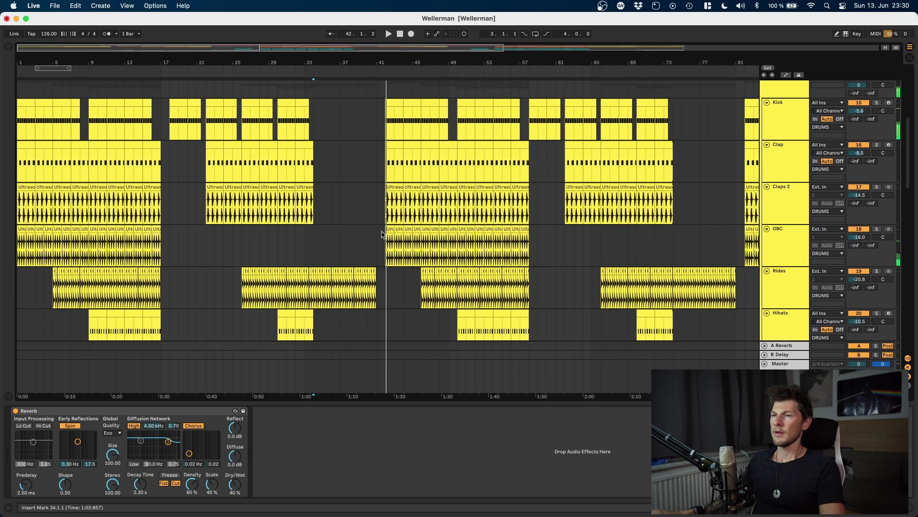
Set the insert marker back to bar 34, show the Snare track's Drum Rack, and solo that track.
{"action": "left_click", "coordinate": [315, 208]}
{"action": "key", "text": "space"}
{"action": "scroll", "coordinate": [315, 209], "scroll_direction": "down", "scroll_amount": 3}
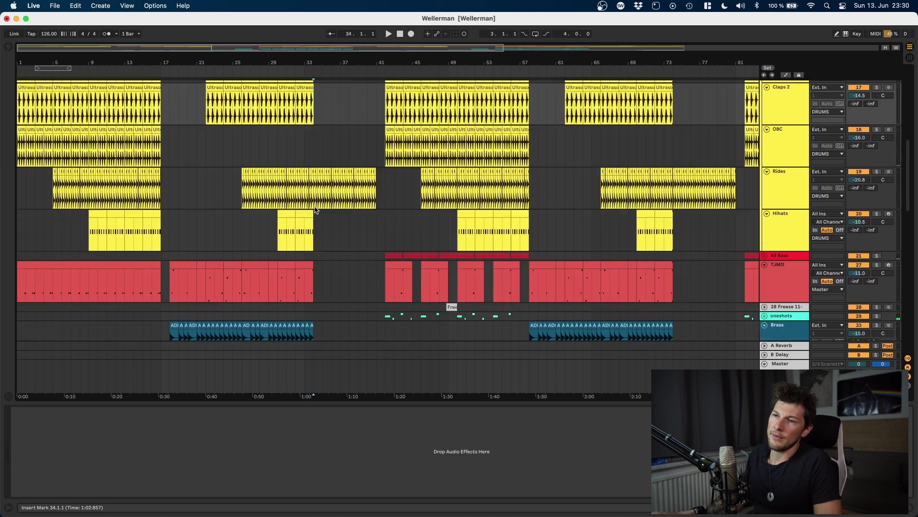
{"action": "scroll", "coordinate": [316, 208], "scroll_direction": "down", "scroll_amount": 15}
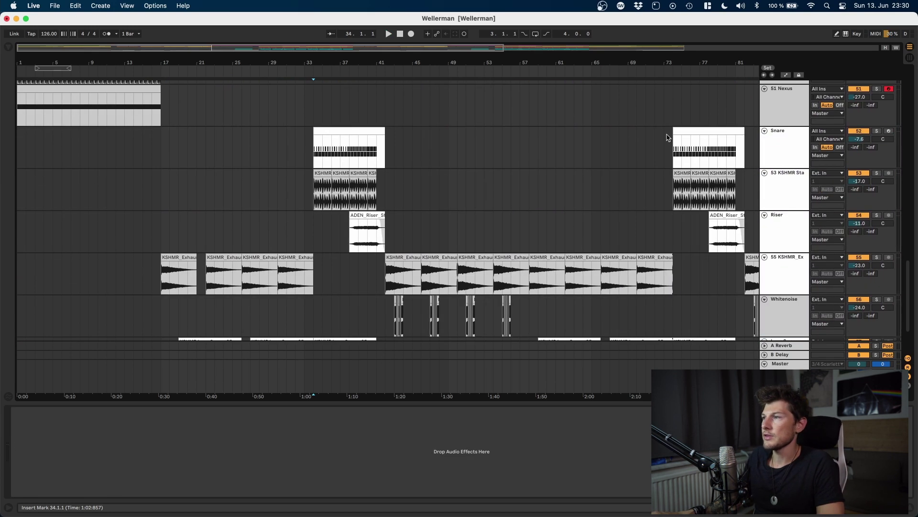
{"action": "left_click", "coordinate": [803, 140]}
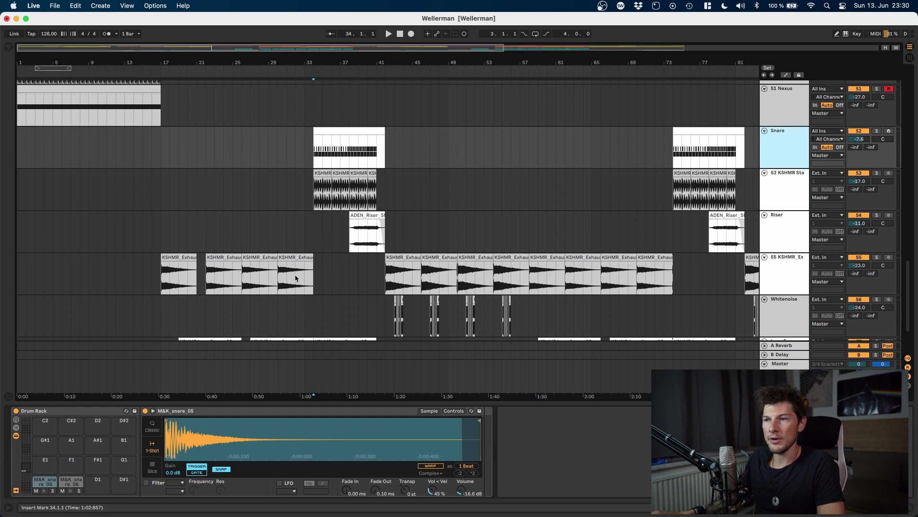
{"action": "left_click", "coordinate": [876, 130]}
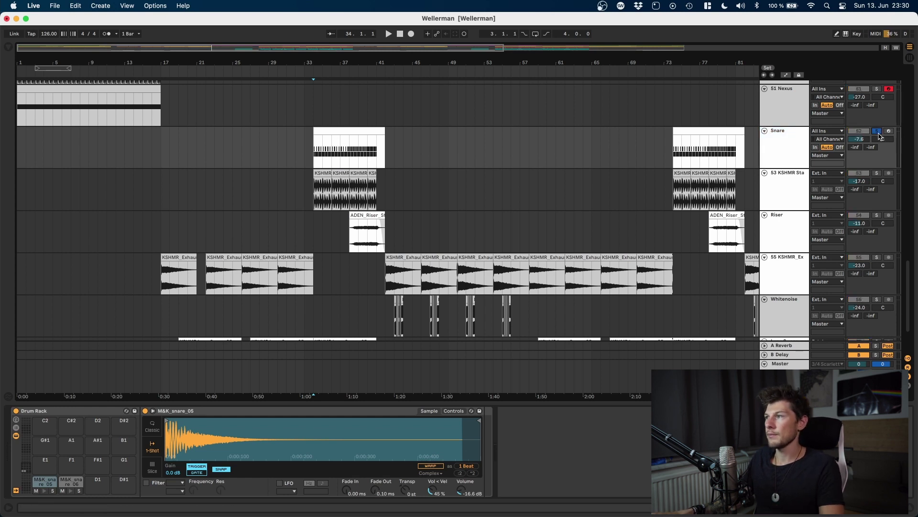
Solo 53 KSHMR Sta and Riser alongside the Snare, playing the buildup from bar 34 and then from bar 38.
{"action": "key", "text": "space"}
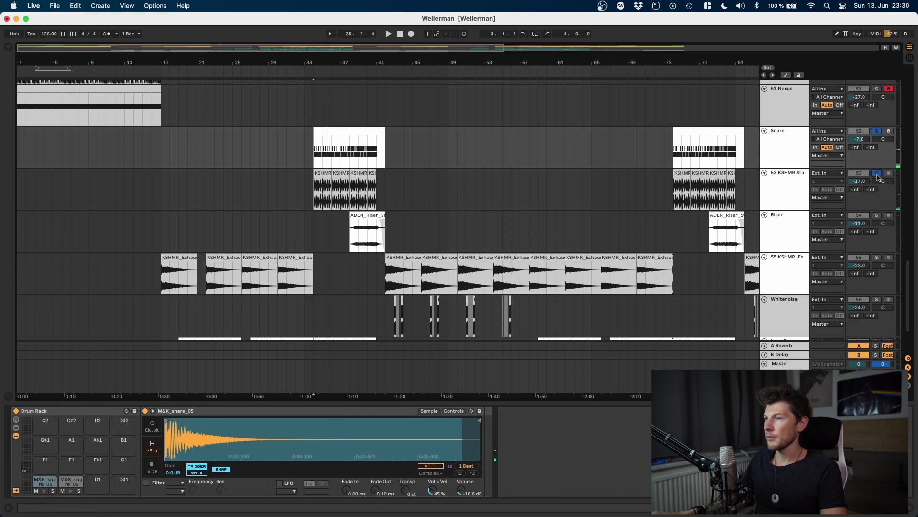
{"action": "key", "text": "space"}
{"action": "left_click", "coordinate": [351, 234]}
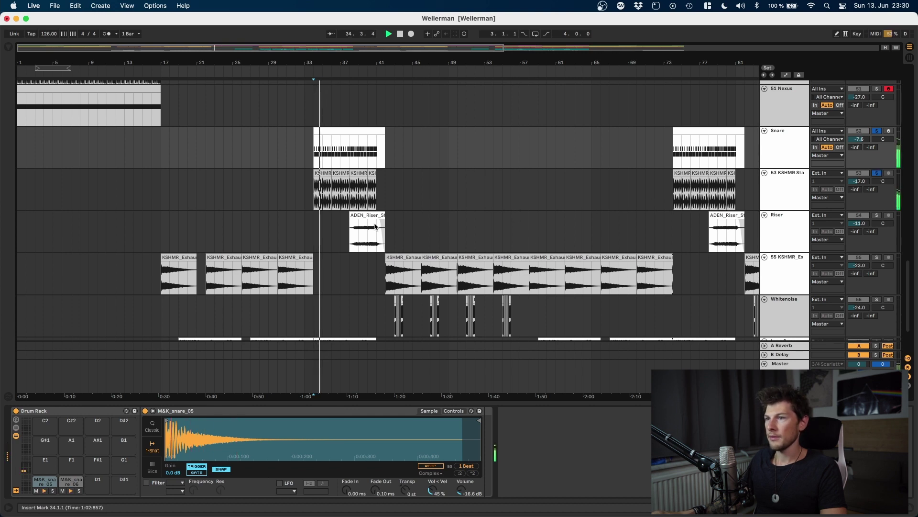
{"action": "left_click", "coordinate": [870, 215]}
{"action": "key", "text": "space"}
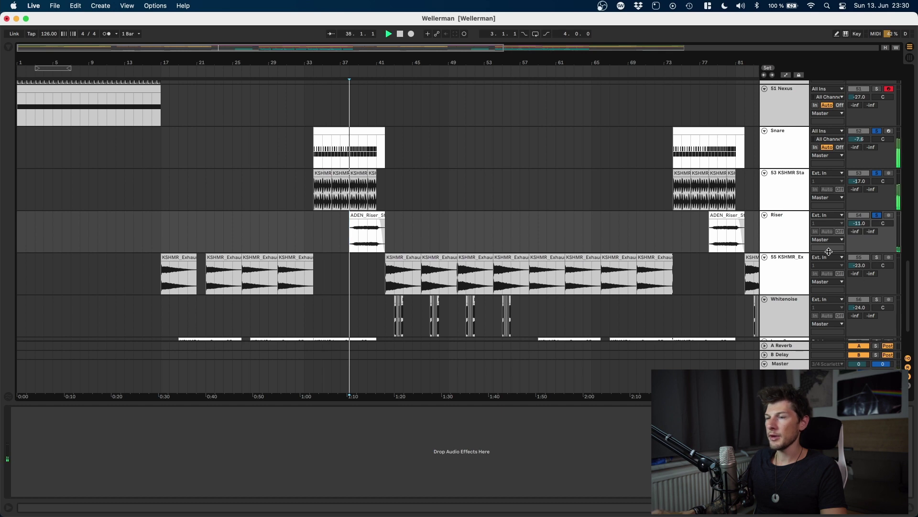
Solo the Long Sweep track and then the Pre Drop Fill track to hear the end of the buildup.
{"action": "scroll", "coordinate": [536, 242], "scroll_direction": "down", "scroll_amount": 3}
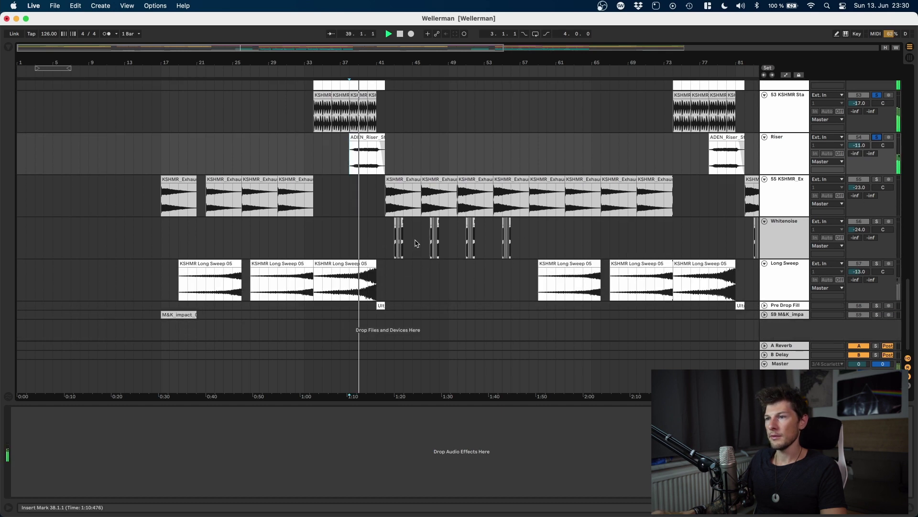
{"action": "left_click", "coordinate": [877, 263]}
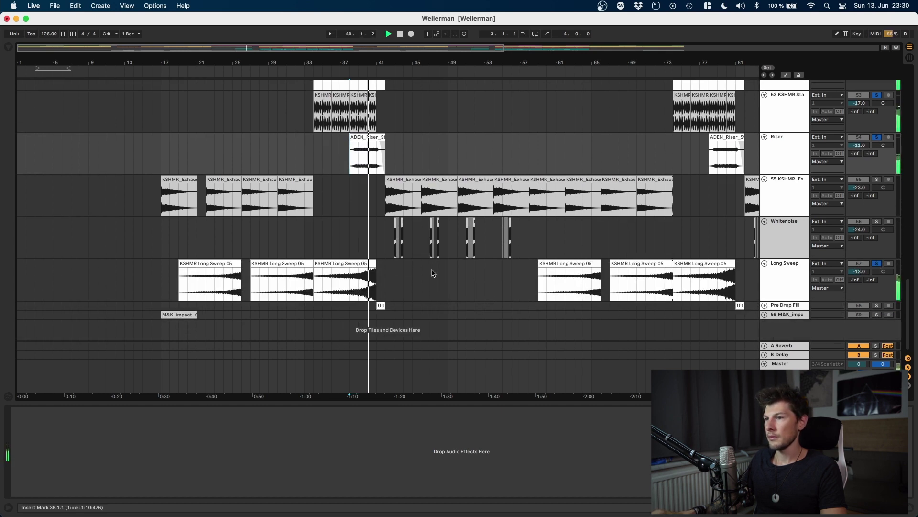
{"action": "left_click", "coordinate": [877, 306]}
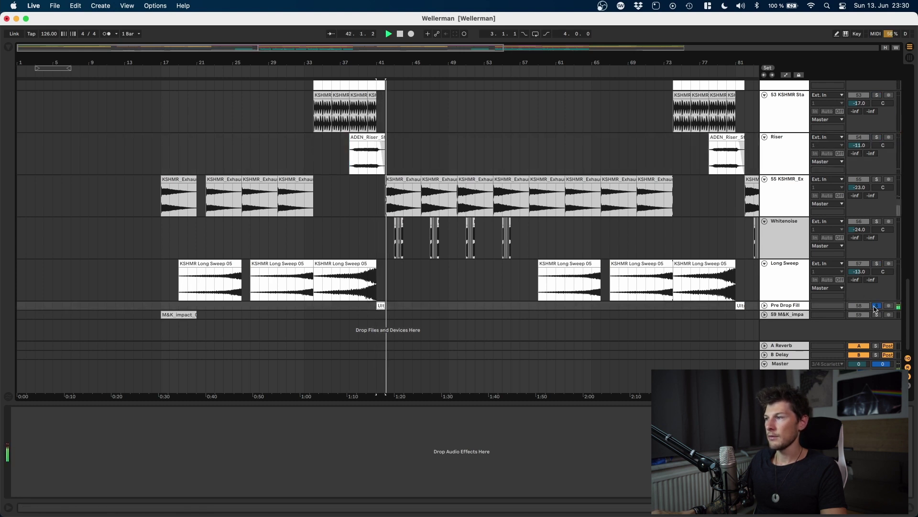
Unfold and solo the Leads group, with the insert marker at bar 38.
{"action": "scroll", "coordinate": [595, 291], "scroll_direction": "up", "scroll_amount": 15}
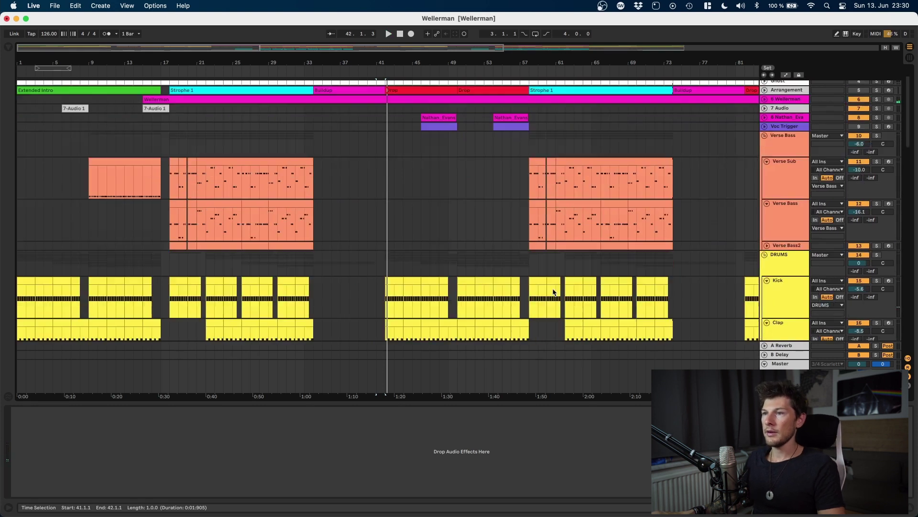
{"action": "scroll", "coordinate": [554, 291], "scroll_direction": "down", "scroll_amount": 15}
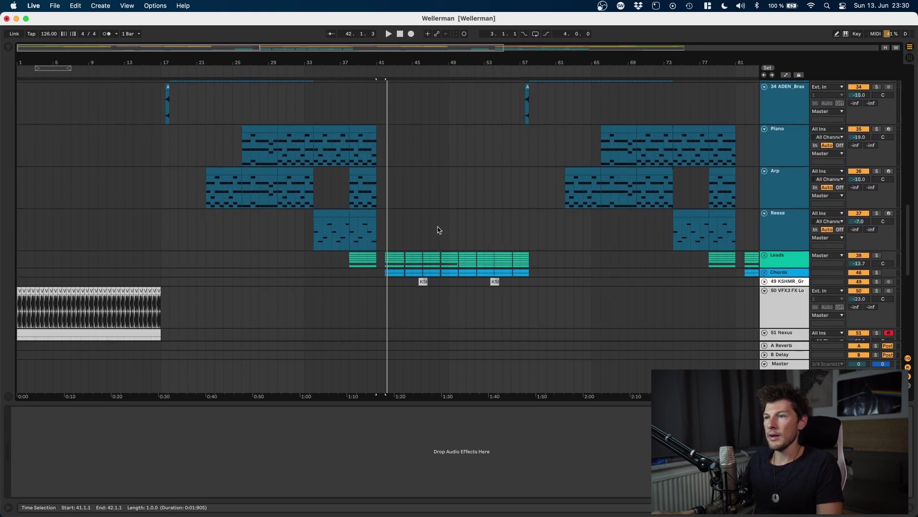
{"action": "scroll", "coordinate": [440, 231], "scroll_direction": "down", "scroll_amount": 3}
{"action": "left_click", "coordinate": [765, 194]}
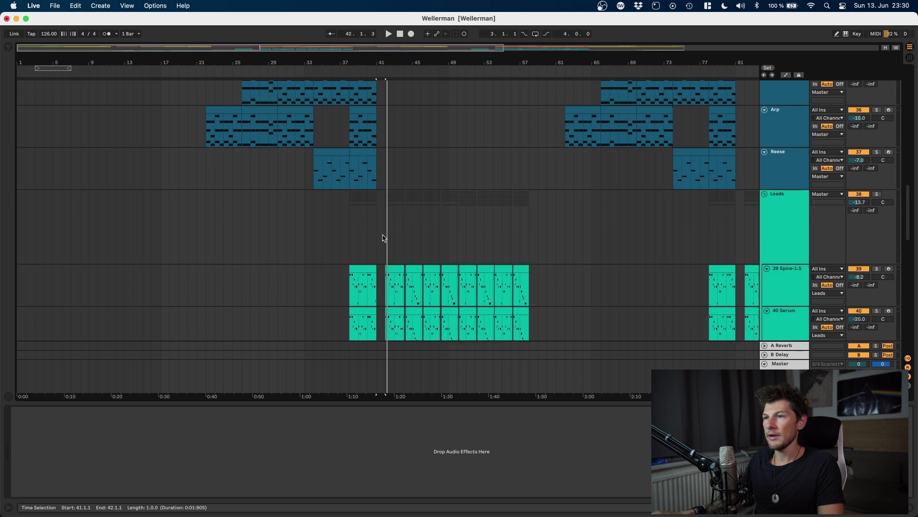
{"action": "left_click", "coordinate": [349, 230]}
{"action": "scroll", "coordinate": [347, 228], "scroll_direction": "down", "scroll_amount": 4}
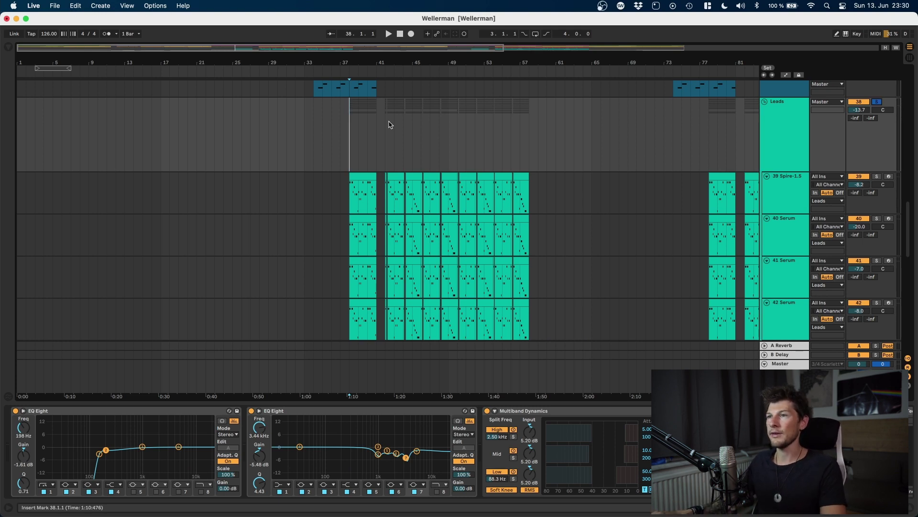
Play the soloed Leads from bar 38 and examine the group's effect chain from EQ Eight through Auto Filter.
{"action": "key", "text": "space"}
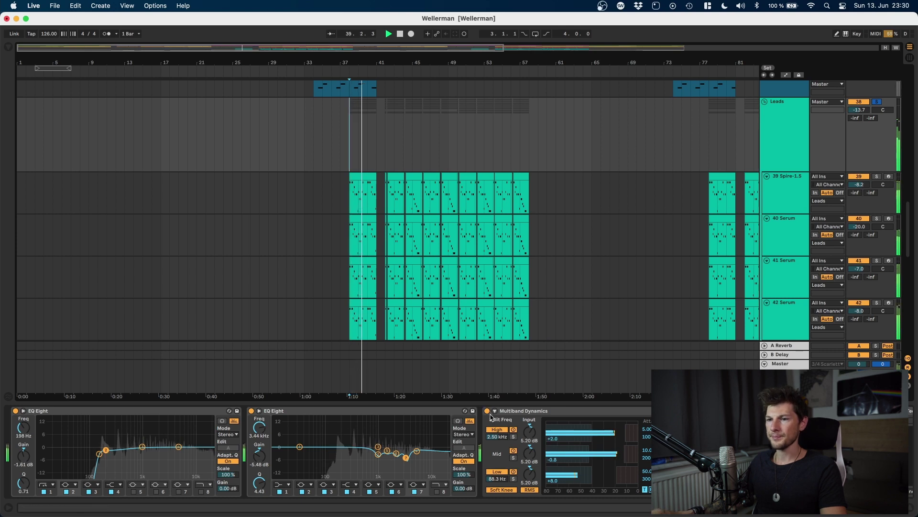
{"action": "scroll", "coordinate": [497, 427], "scroll_direction": "right", "scroll_amount": 5}
{"action": "scroll", "coordinate": [497, 427], "scroll_direction": "right", "scroll_amount": 10}
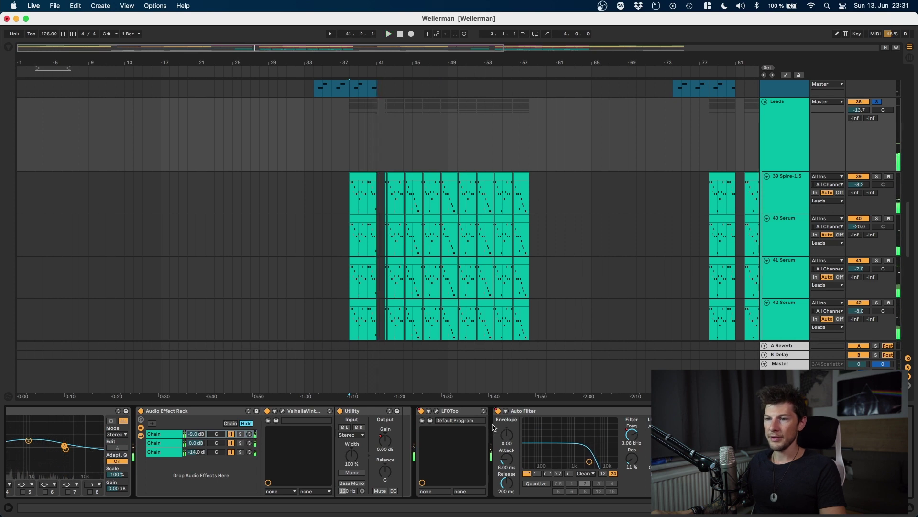
{"action": "scroll", "coordinate": [495, 427], "scroll_direction": "left", "scroll_amount": 10}
{"action": "scroll", "coordinate": [487, 426], "scroll_direction": "left", "scroll_amount": 5}
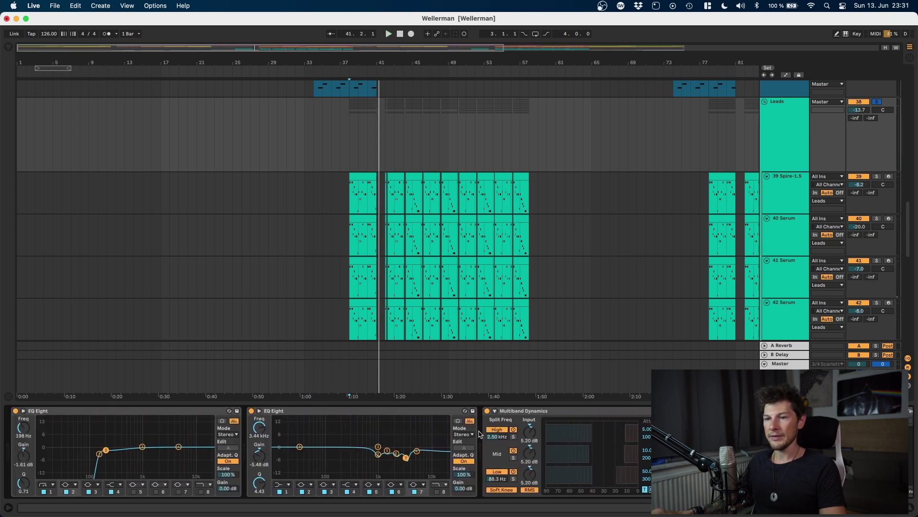
{"action": "left_click", "coordinate": [120, 417]}
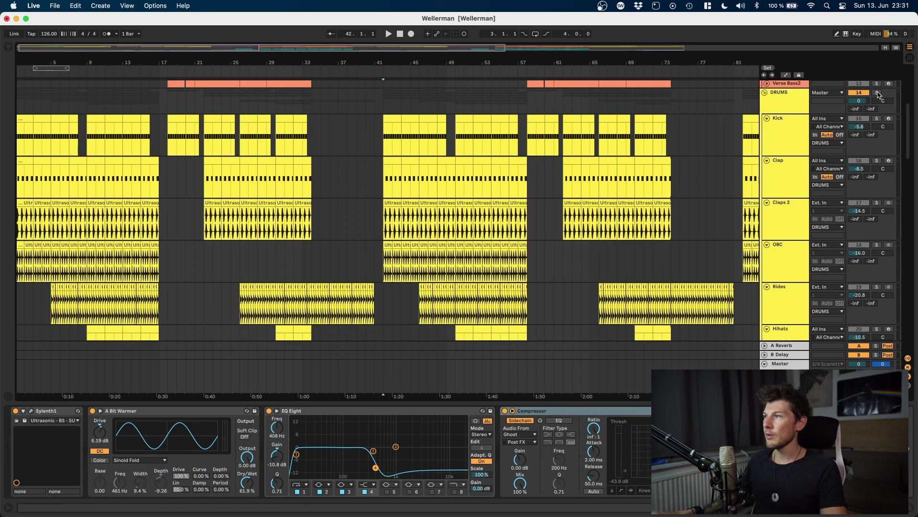
Solo the DRUMS group and play the drop from bar 42, then replay it with the TJMO track soloed.
{"action": "left_click", "coordinate": [878, 93]}
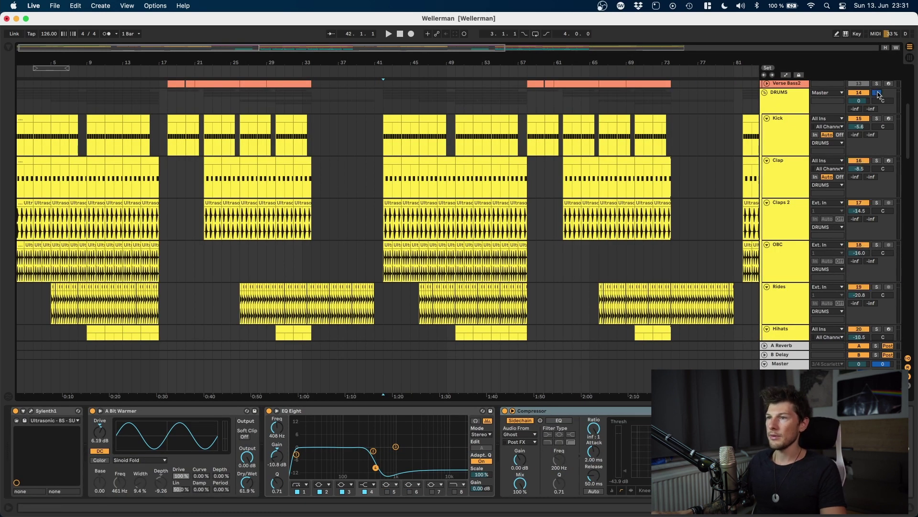
{"action": "key", "text": "space"}
{"action": "scroll", "coordinate": [637, 158], "scroll_direction": "down", "scroll_amount": 10}
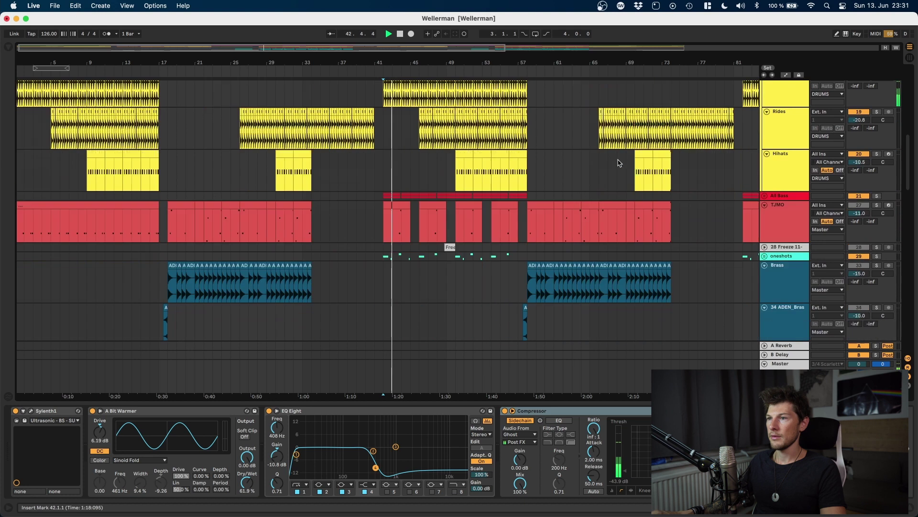
{"action": "scroll", "coordinate": [617, 160], "scroll_direction": "up", "scroll_amount": 4}
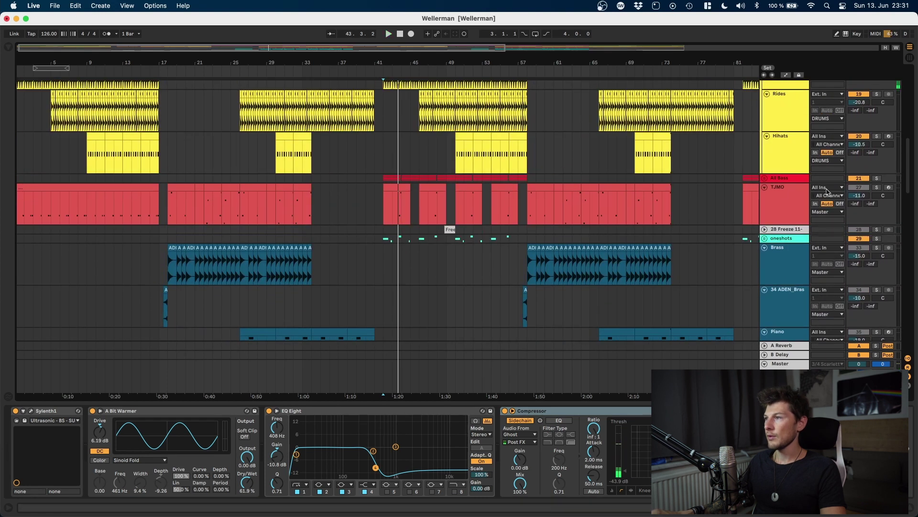
{"action": "key", "text": "space"}
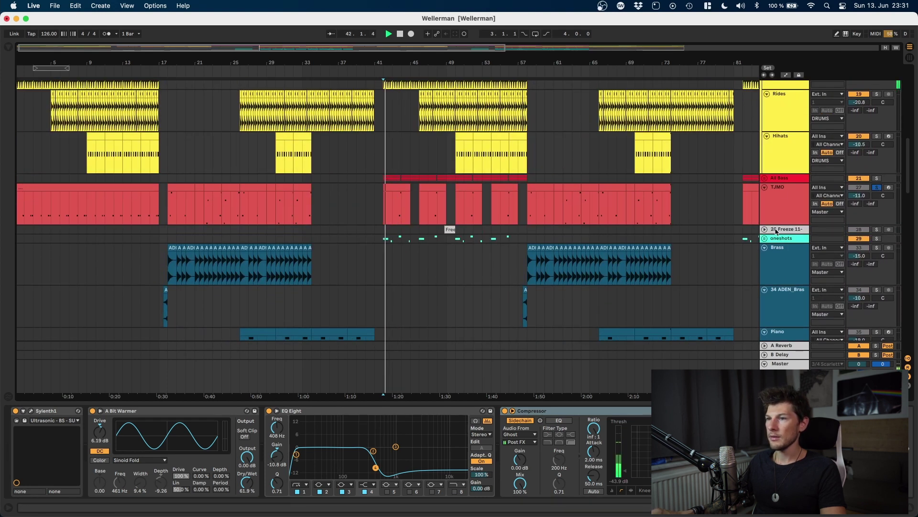
Unfold and solo the All Bass group, then play its layers from bar 42.
{"action": "left_click", "coordinate": [764, 178]}
{"action": "scroll", "coordinate": [678, 207], "scroll_direction": "down", "scroll_amount": 8}
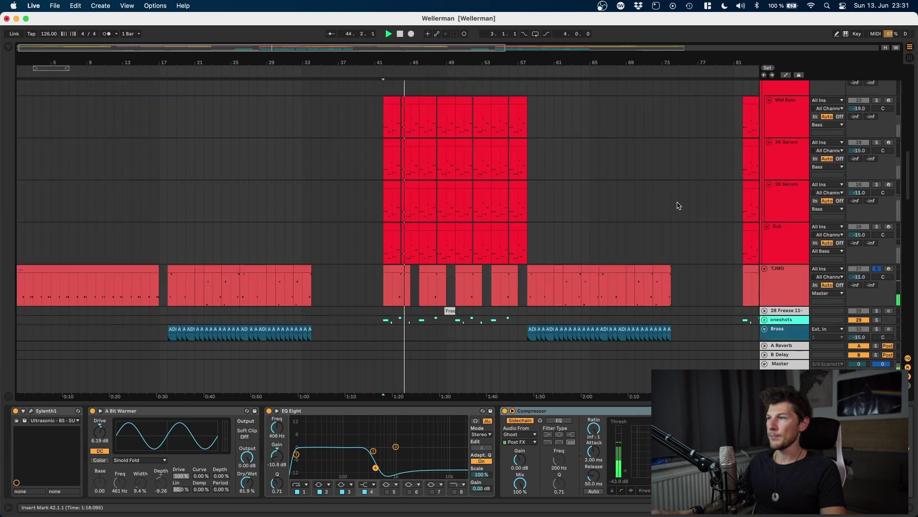
{"action": "scroll", "coordinate": [679, 203], "scroll_direction": "up", "scroll_amount": 6}
{"action": "left_click", "coordinate": [797, 122]}
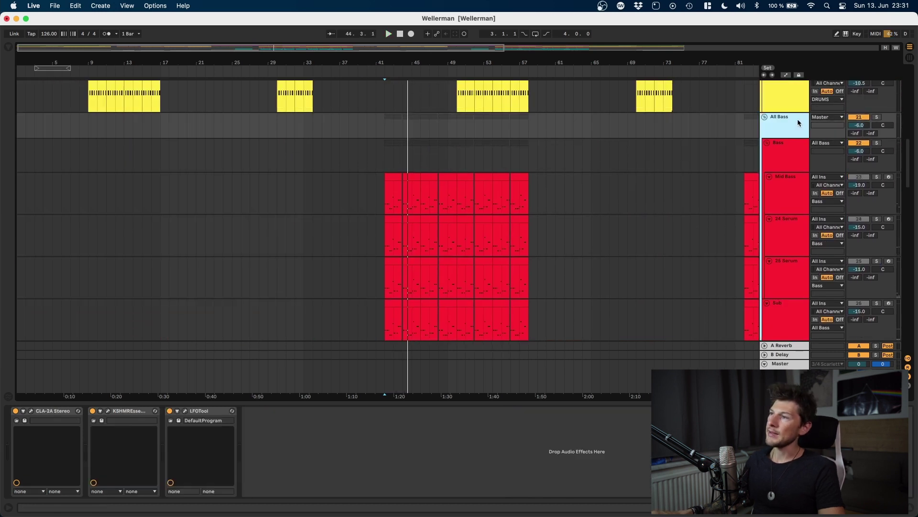
{"action": "left_click", "coordinate": [877, 118]}
{"action": "key", "text": "space"}
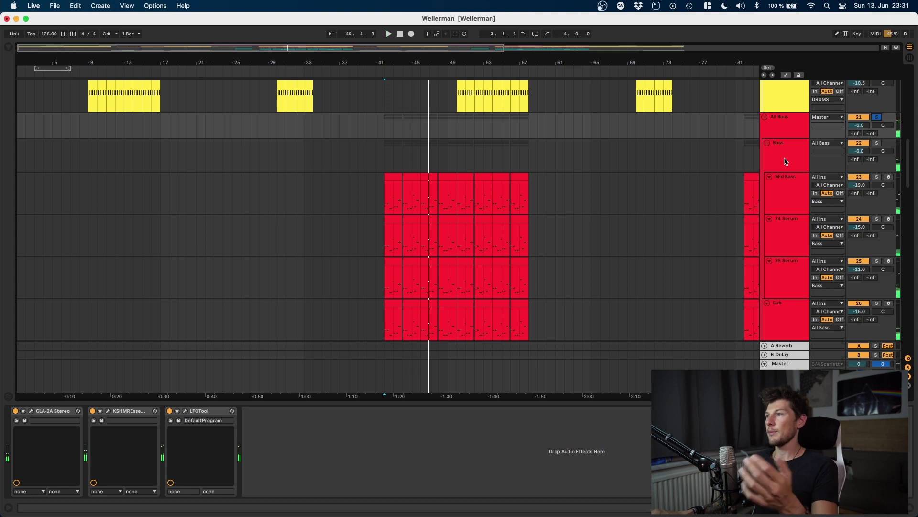
Examine the Sub track's EQ Eight and LFOTool and the Bass group's sidechain Compressor.
{"action": "scroll", "coordinate": [780, 189], "scroll_direction": "down", "scroll_amount": 1}
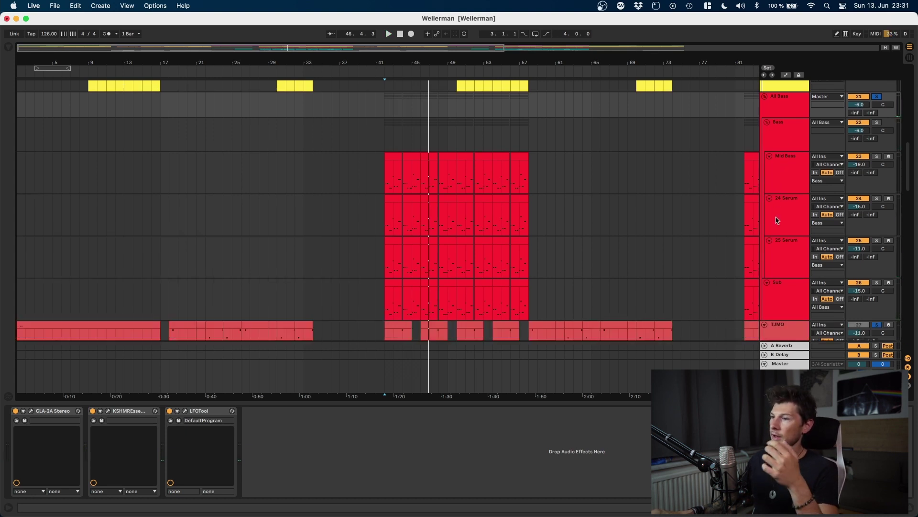
{"action": "left_click", "coordinate": [777, 286]}
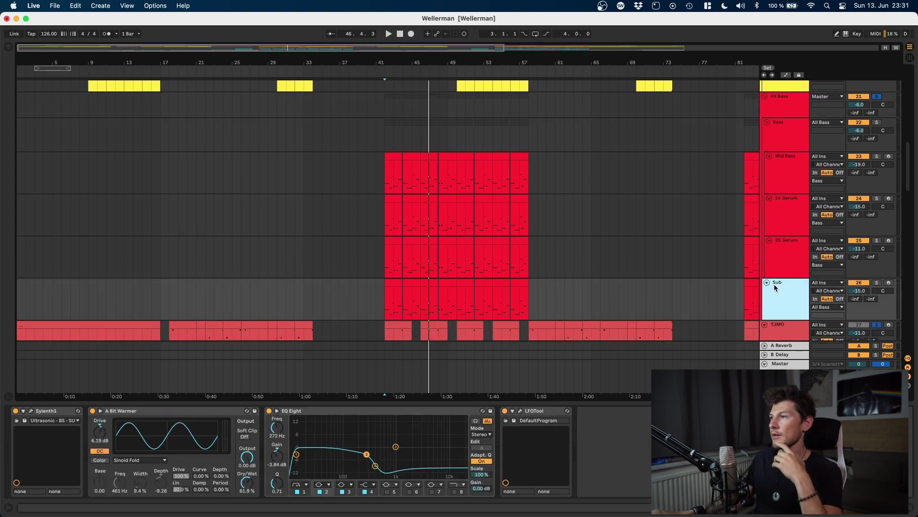
{"action": "left_click", "coordinate": [784, 139]}
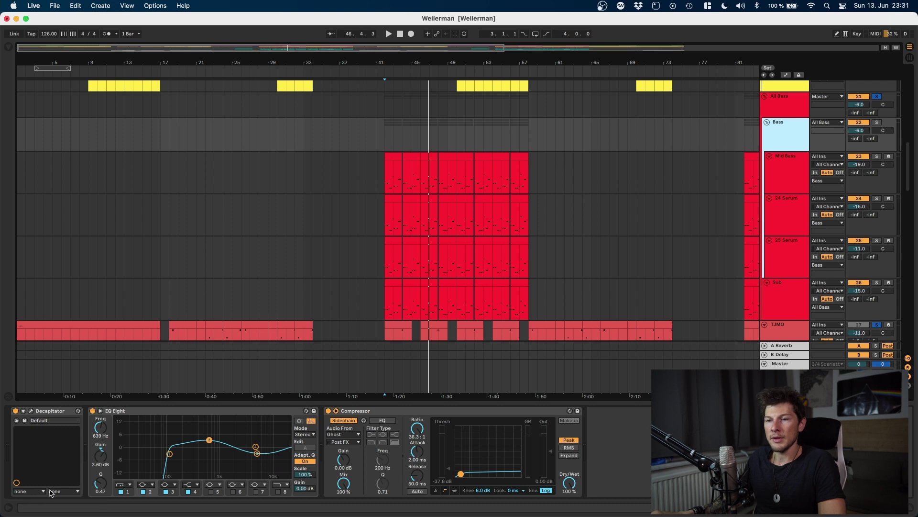
{"action": "left_click", "coordinate": [382, 413]}
{"action": "left_click", "coordinate": [789, 311]}
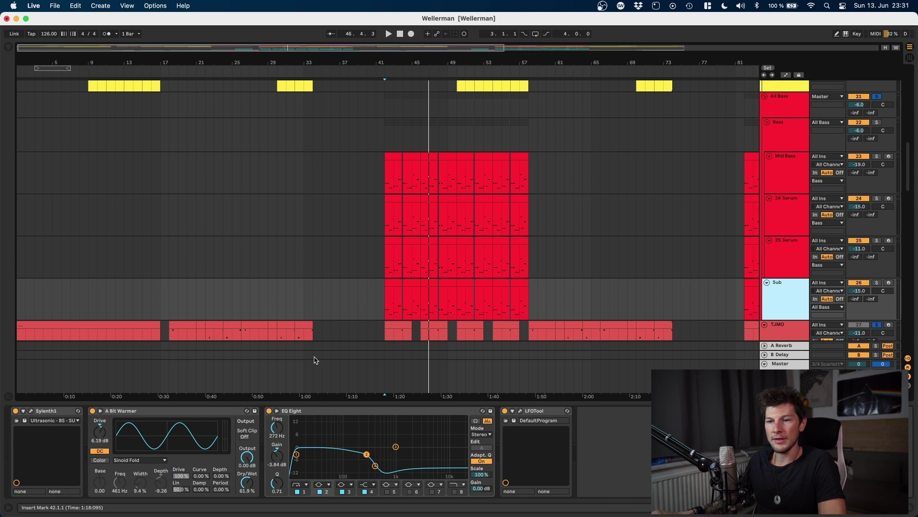
{"action": "left_click", "coordinate": [349, 411]}
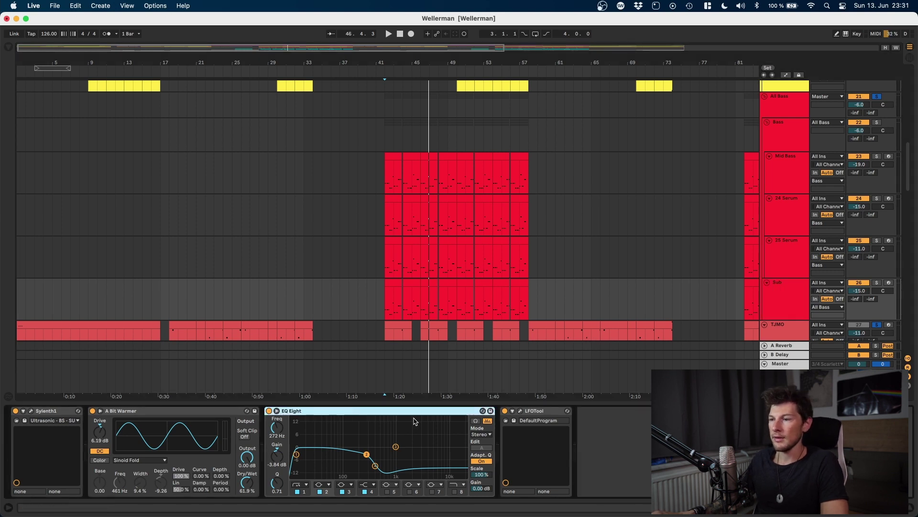
{"action": "left_click", "coordinate": [568, 412]}
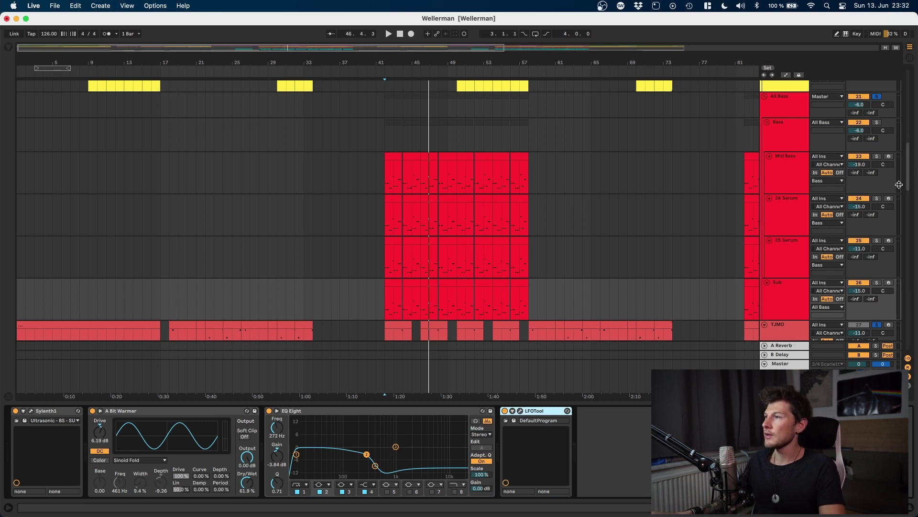
Show the Bass group's effect chain again, followed by the All Bass group's effect chain.
{"action": "left_click", "coordinate": [794, 116]}
{"action": "left_click", "coordinate": [791, 134]}
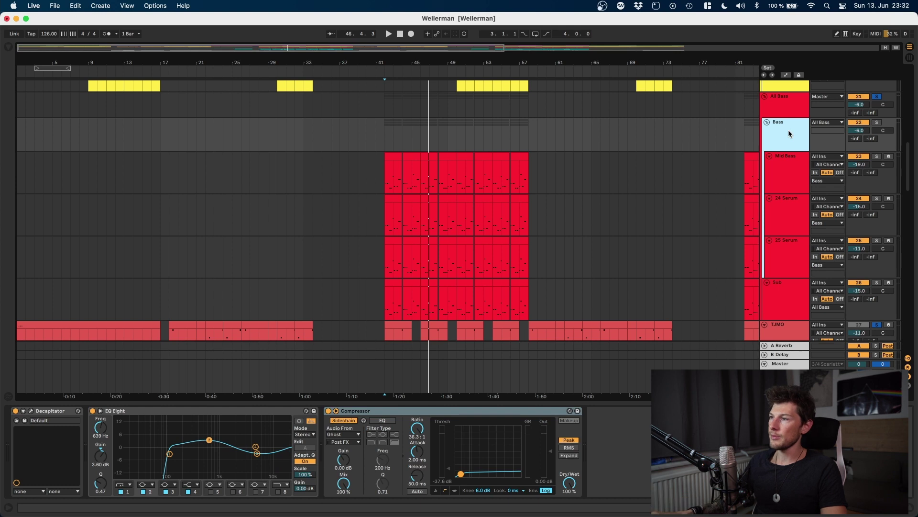
{"action": "left_click", "coordinate": [783, 108]}
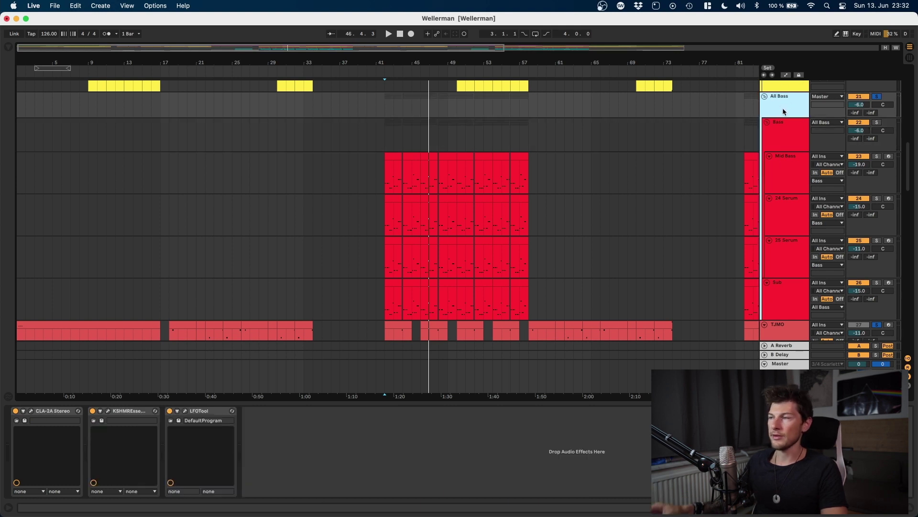
Open the CLA-2A Stereo compressor on the All Bass group and play the bass briefly from bar 42.
{"action": "left_click", "coordinate": [332, 370]}
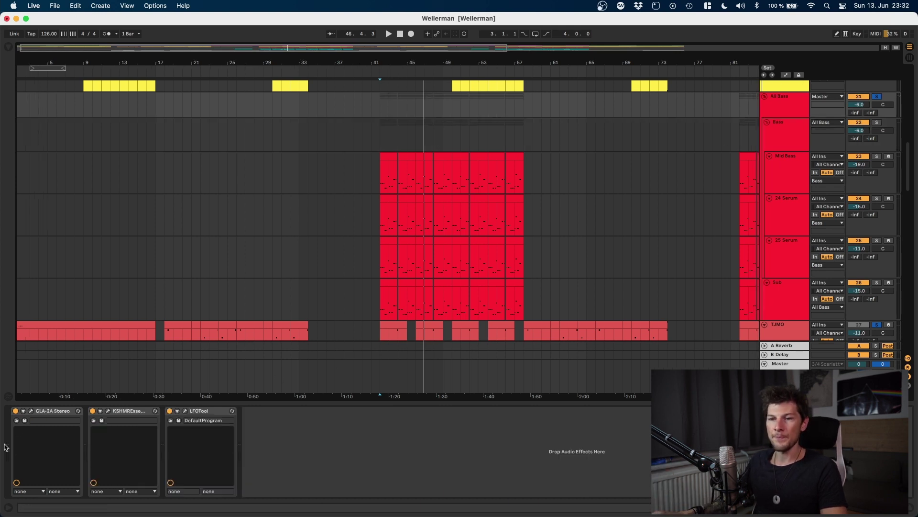
{"action": "left_click", "coordinate": [31, 410]}
{"action": "key", "text": "space"}
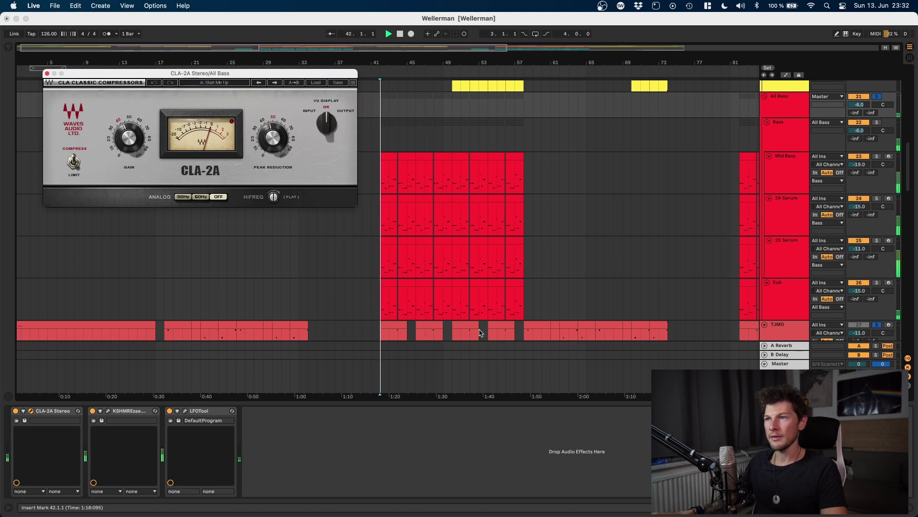
{"action": "key", "text": "space"}
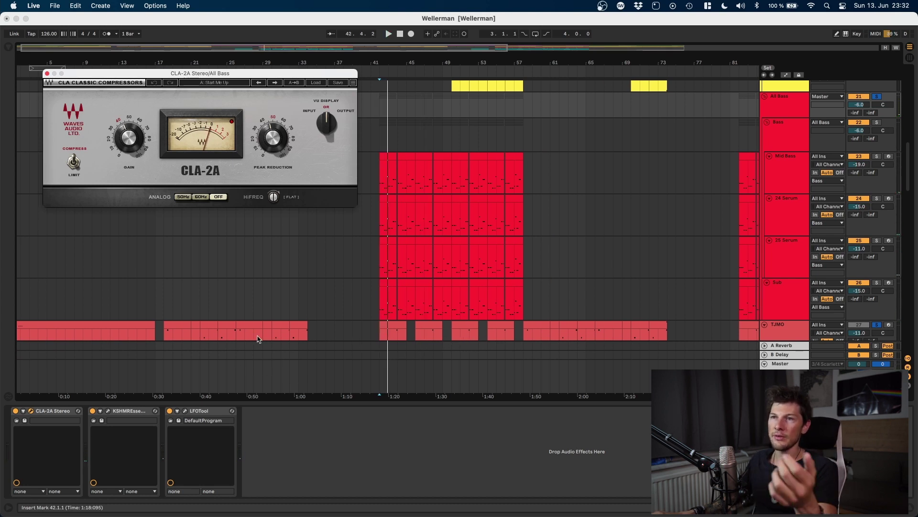
Open KSHMR Essentials on the All Bass group, examine its Bass mode controls, and close its window.
{"action": "left_click", "coordinate": [108, 411]}
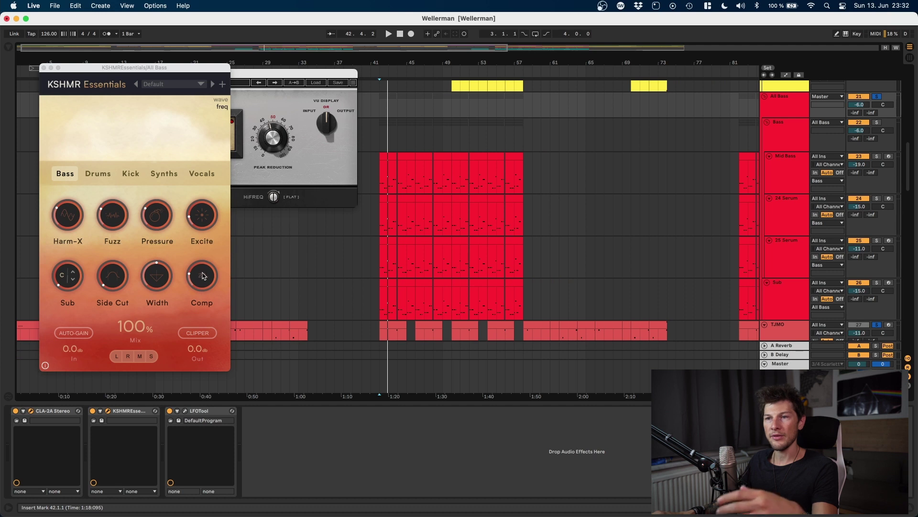
{"action": "mouse_move", "coordinate": [208, 227]}
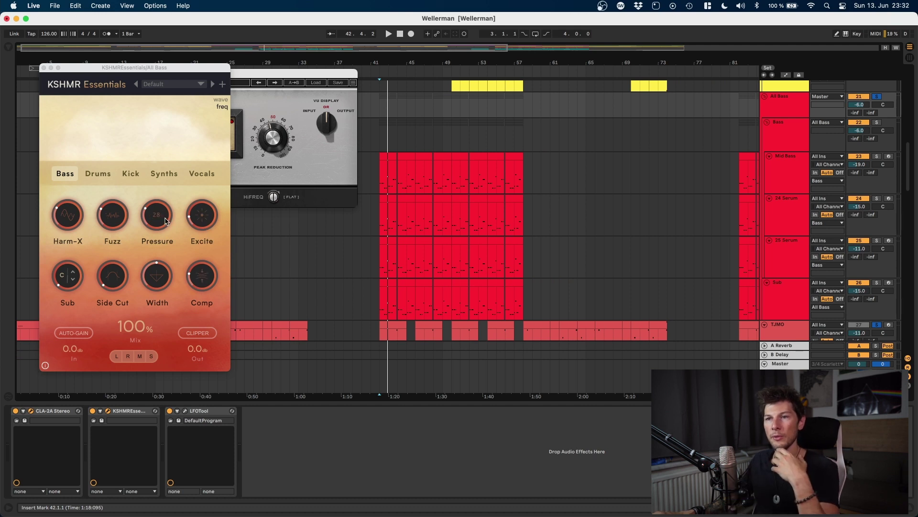
{"action": "left_click", "coordinate": [44, 68]}
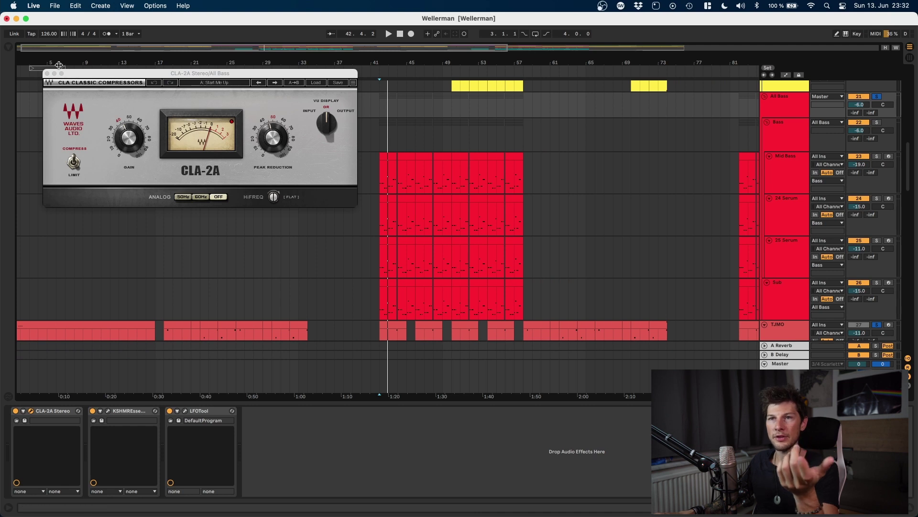
Close the CLA-2A window, unfold the oneshots group, solo it and play its clips from bar 42.
{"action": "left_click", "coordinate": [47, 74]}
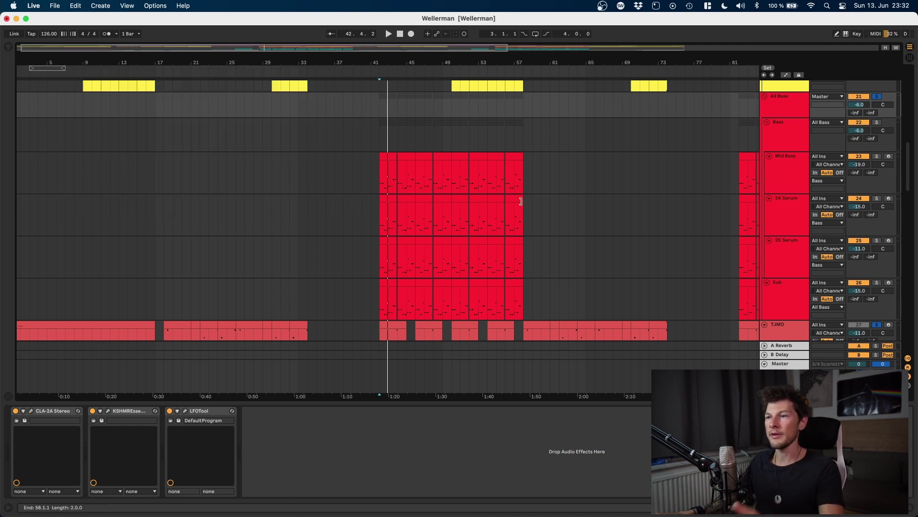
{"action": "scroll", "coordinate": [519, 209], "scroll_direction": "down", "scroll_amount": 6}
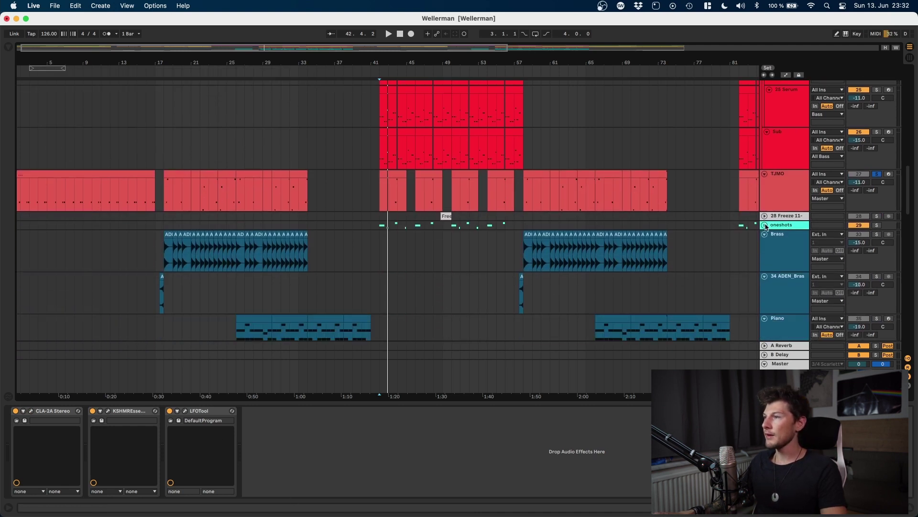
{"action": "left_click", "coordinate": [765, 225]}
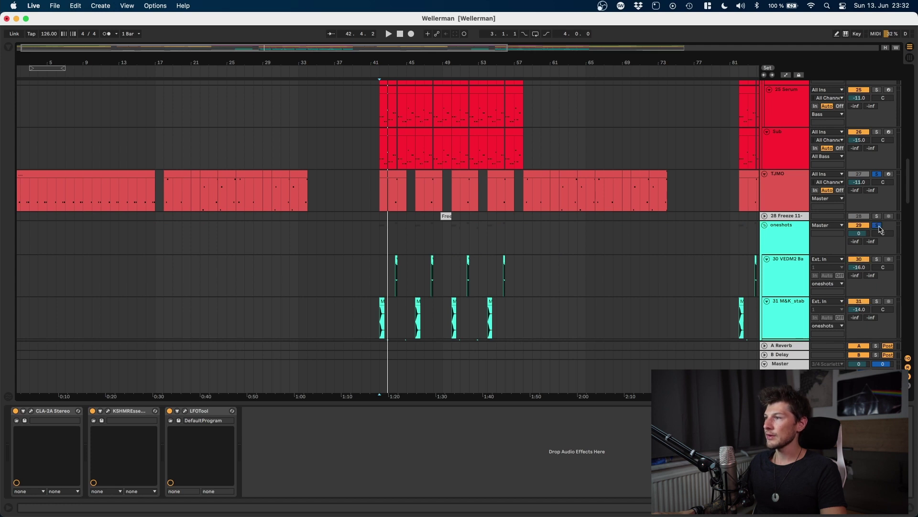
{"action": "scroll", "coordinate": [747, 238], "scroll_direction": "down", "scroll_amount": 3}
{"action": "key", "text": "space"}
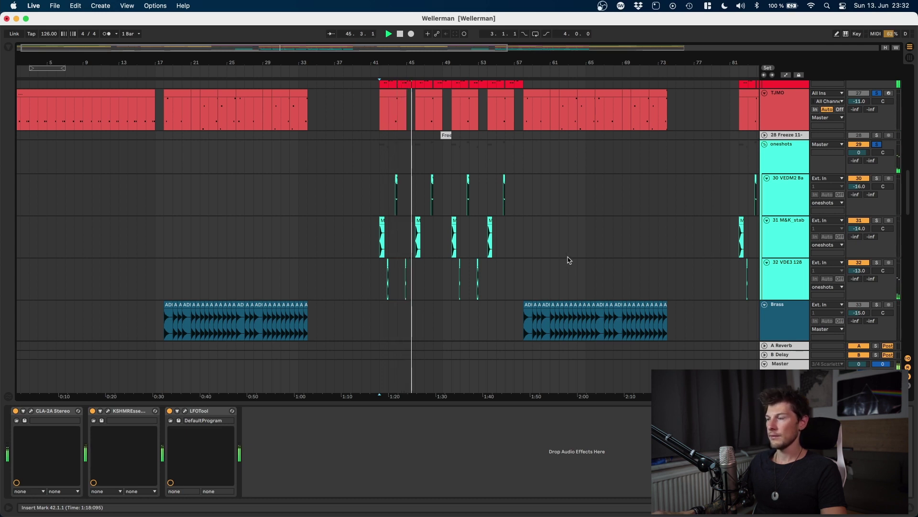
{"action": "scroll", "coordinate": [568, 259], "scroll_direction": "down", "scroll_amount": 15}
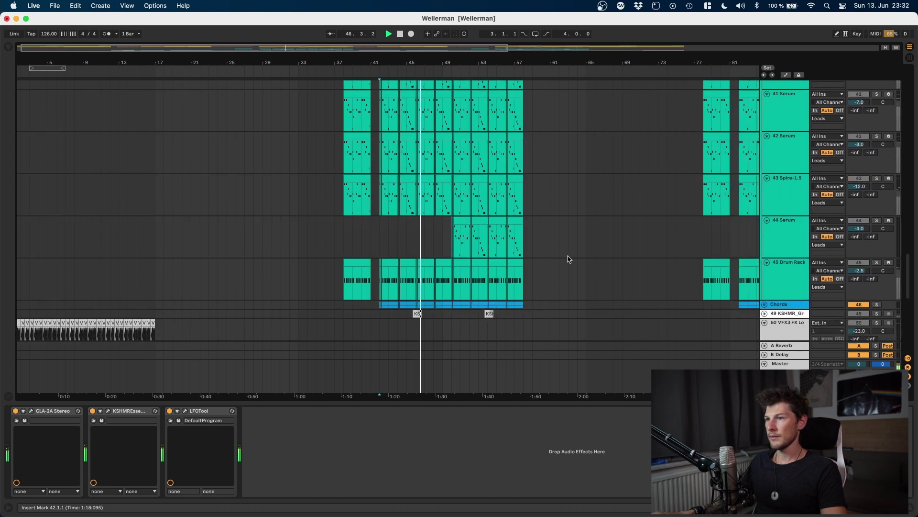
Unfold the 49 KSHMR_Gr track, solo it and play its clip from bar 45.
{"action": "scroll", "coordinate": [568, 258], "scroll_direction": "up", "scroll_amount": 10}
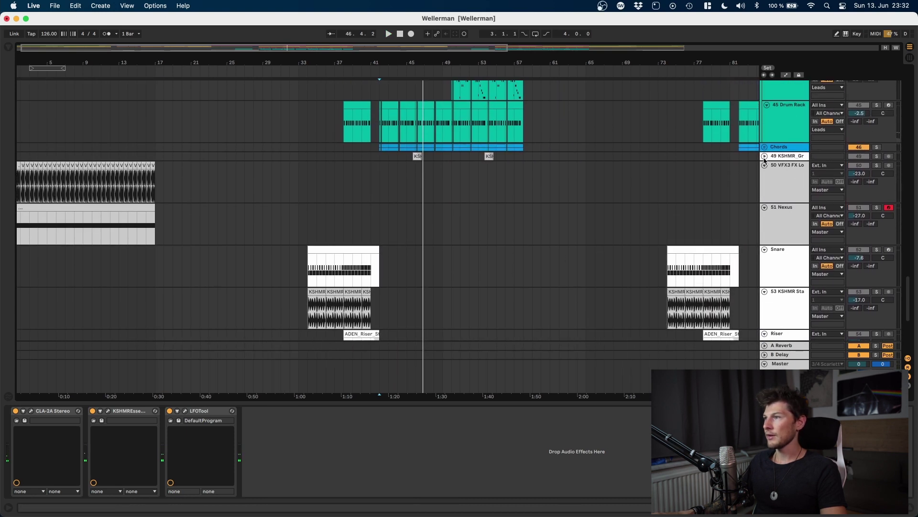
{"action": "left_click", "coordinate": [764, 157]}
{"action": "left_click", "coordinate": [412, 187]}
{"action": "key", "text": "space"}
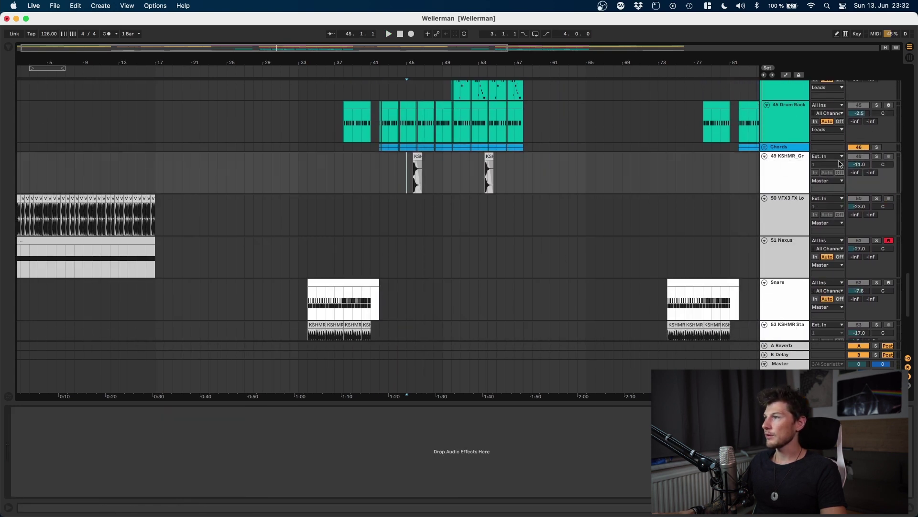
{"action": "left_click", "coordinate": [878, 157]}
{"action": "key", "text": "space"}
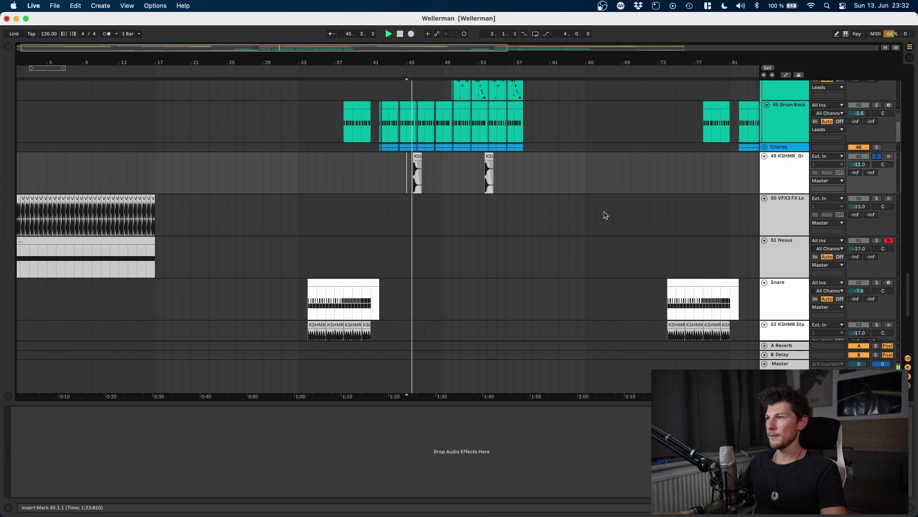
Show the Leads group's effect chain and unfold the Chords group below it.
{"action": "scroll", "coordinate": [608, 213], "scroll_direction": "down", "scroll_amount": 10}
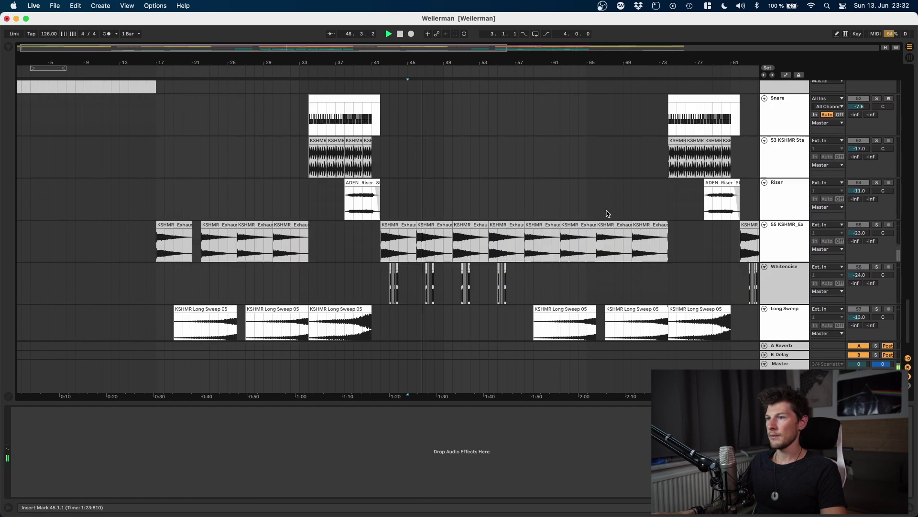
{"action": "scroll", "coordinate": [615, 220], "scroll_direction": "up", "scroll_amount": 15}
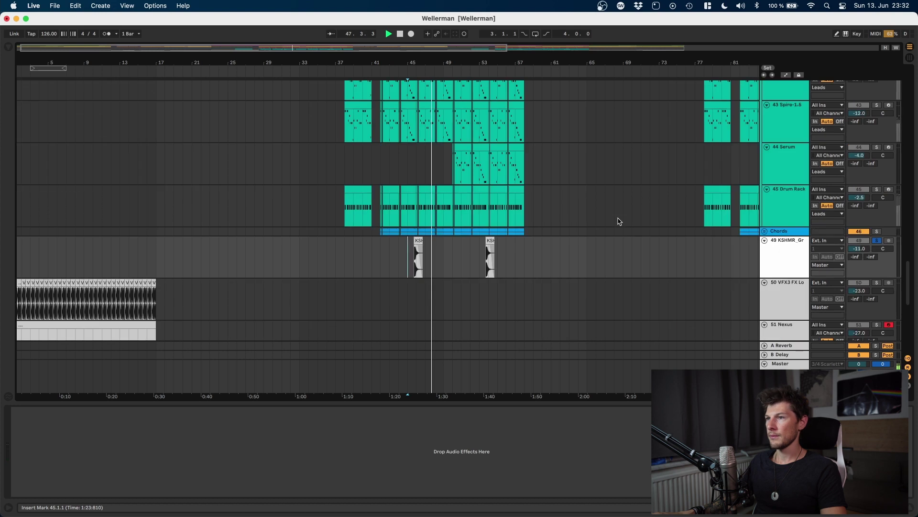
{"action": "scroll", "coordinate": [618, 220], "scroll_direction": "up", "scroll_amount": 6}
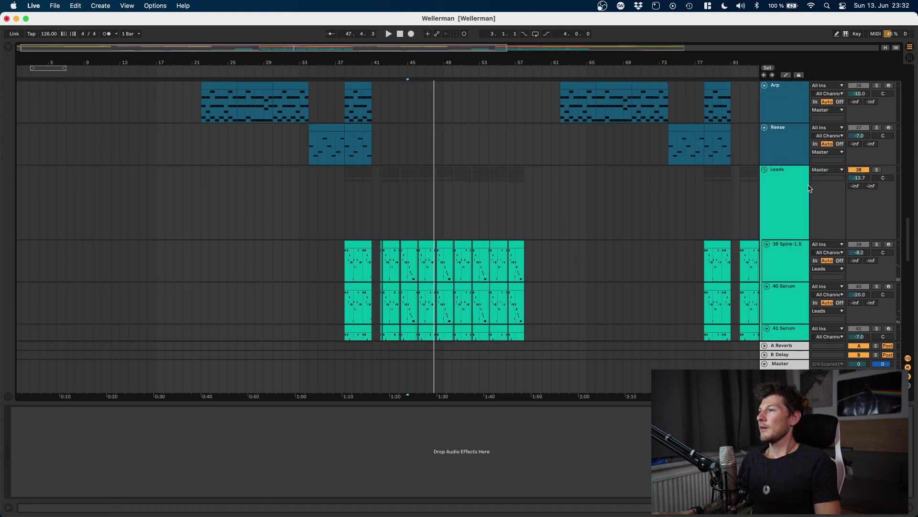
{"action": "left_click", "coordinate": [799, 204]}
{"action": "scroll", "coordinate": [692, 230], "scroll_direction": "down", "scroll_amount": 20}
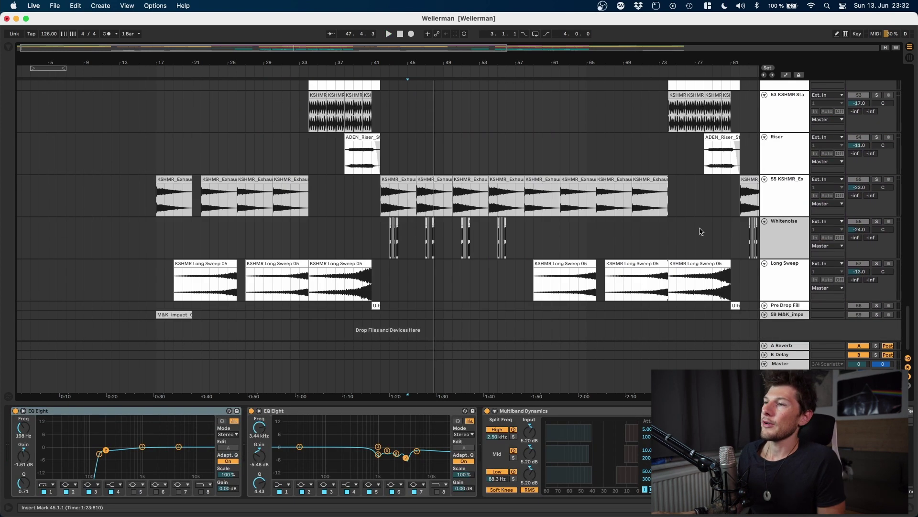
{"action": "scroll", "coordinate": [692, 231], "scroll_direction": "up", "scroll_amount": 10}
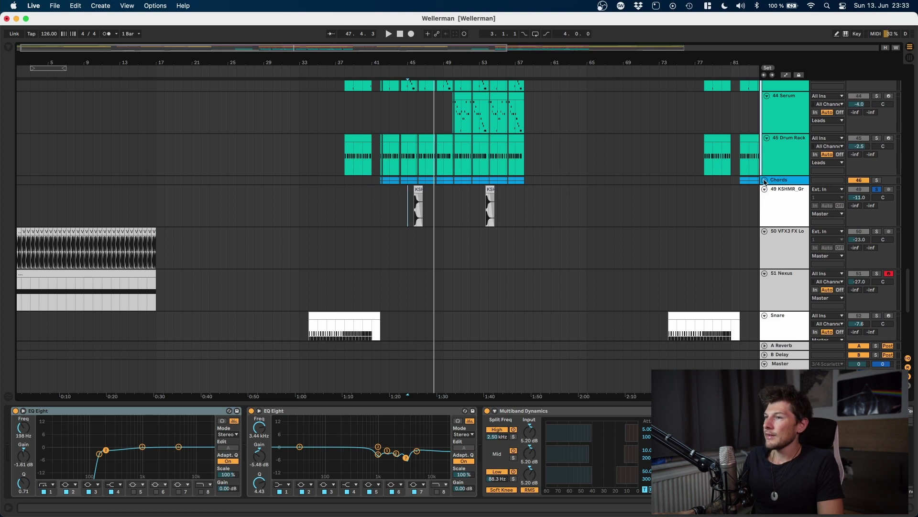
{"action": "key", "text": "Right"}
{"action": "scroll", "coordinate": [678, 232], "scroll_direction": "up", "scroll_amount": 8}
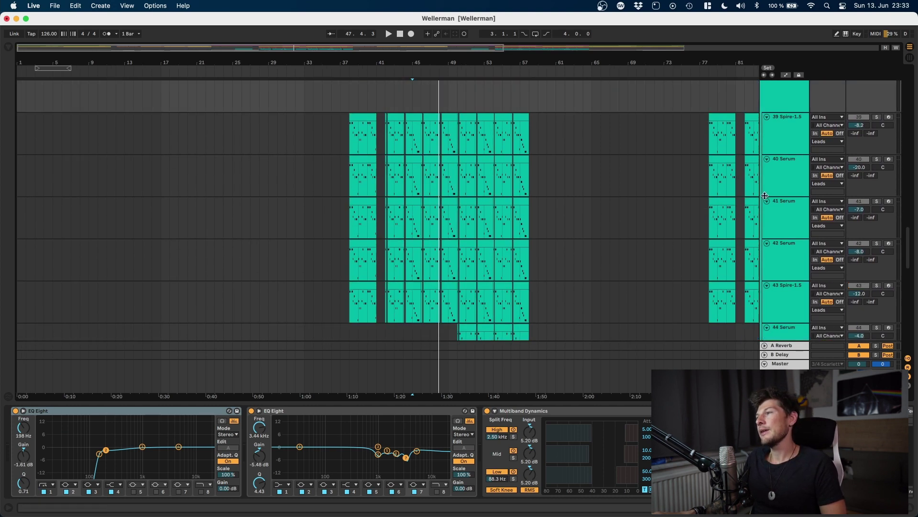
{"action": "scroll", "coordinate": [768, 163], "scroll_direction": "up", "scroll_amount": 3}
{"action": "left_click", "coordinate": [789, 166]}
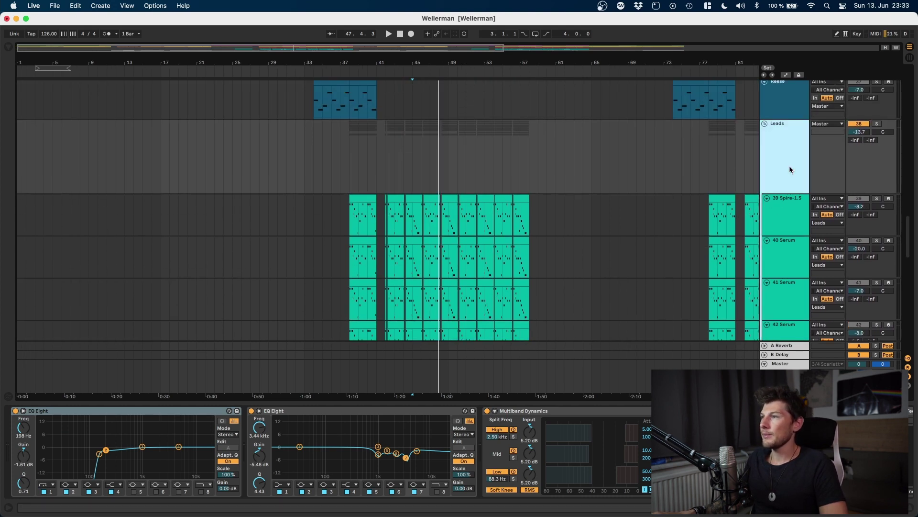
Show the device chains of the Leads group's tracks in turn, from 39 Spire-1.5 down to 45 Drum Rack.
{"action": "left_click", "coordinate": [787, 209]}
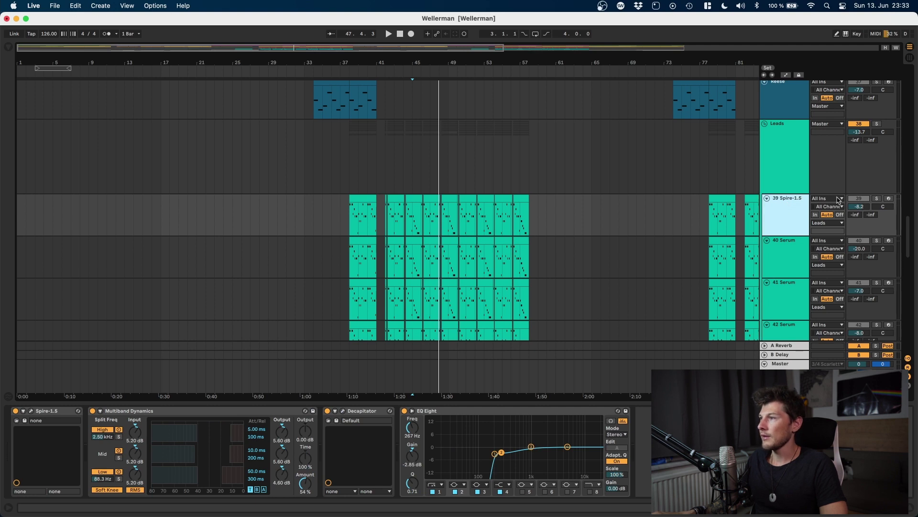
{"action": "scroll", "coordinate": [789, 205], "scroll_direction": "down", "scroll_amount": 3}
{"action": "left_click", "coordinate": [782, 185]}
{"action": "left_click", "coordinate": [783, 225]}
{"action": "left_click", "coordinate": [784, 265]}
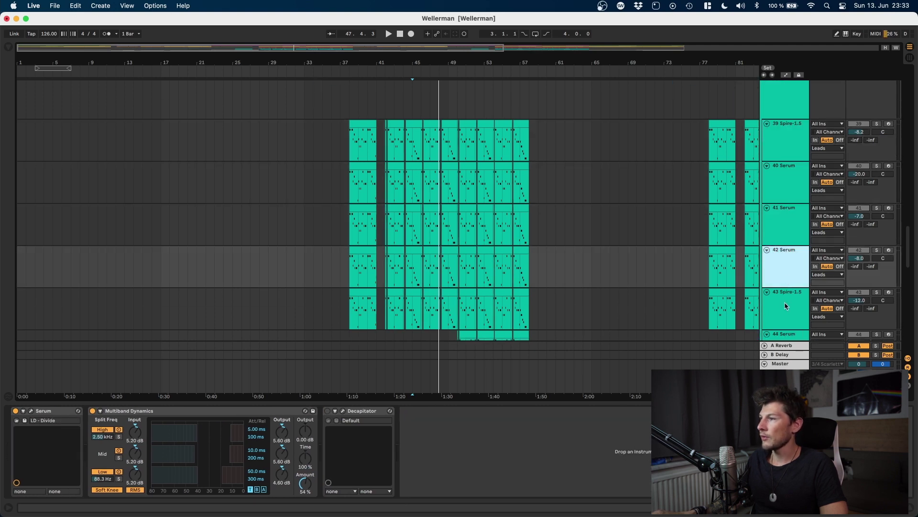
{"action": "left_click", "coordinate": [784, 302]}
{"action": "scroll", "coordinate": [785, 292], "scroll_direction": "down", "scroll_amount": 5}
{"action": "left_click", "coordinate": [784, 230]}
{"action": "left_click", "coordinate": [776, 268]}
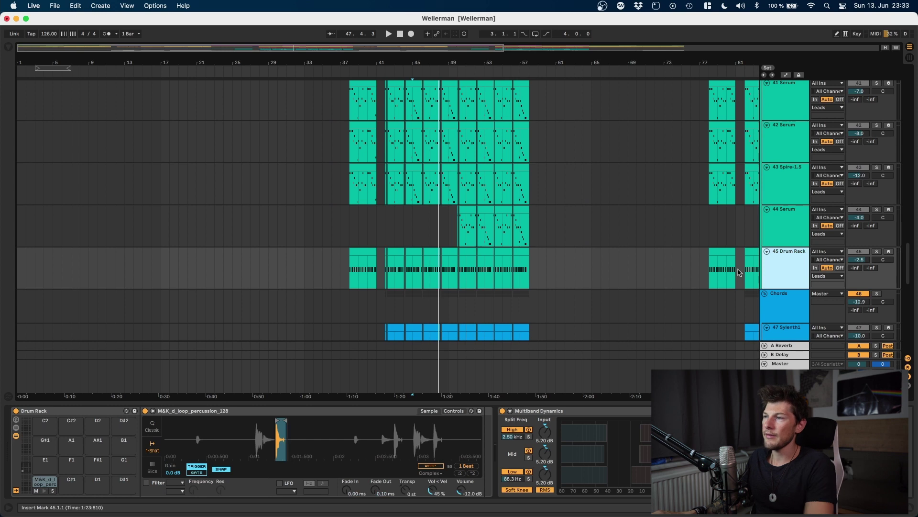
Compare the 40 Serum and 39 Spire-1.5 device chains and highlight the Decapitator and EQ Eight on 39 Spire-1.5.
{"action": "scroll", "coordinate": [714, 254], "scroll_direction": "up", "scroll_amount": 5}
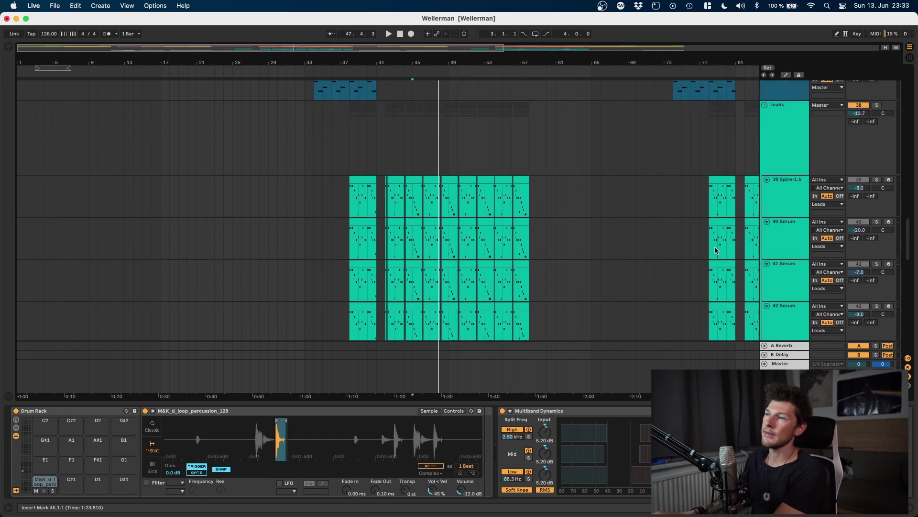
{"action": "left_click", "coordinate": [802, 235]}
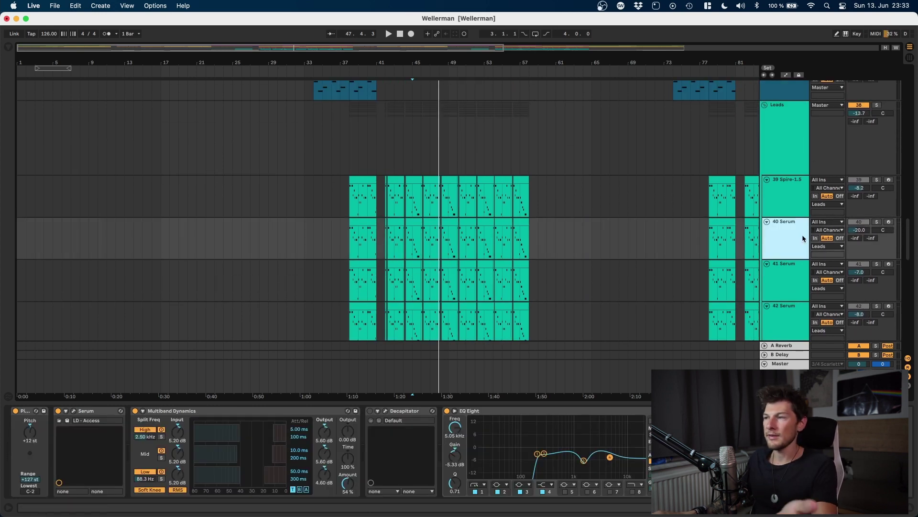
{"action": "left_click", "coordinate": [797, 160]}
{"action": "left_click", "coordinate": [791, 197]}
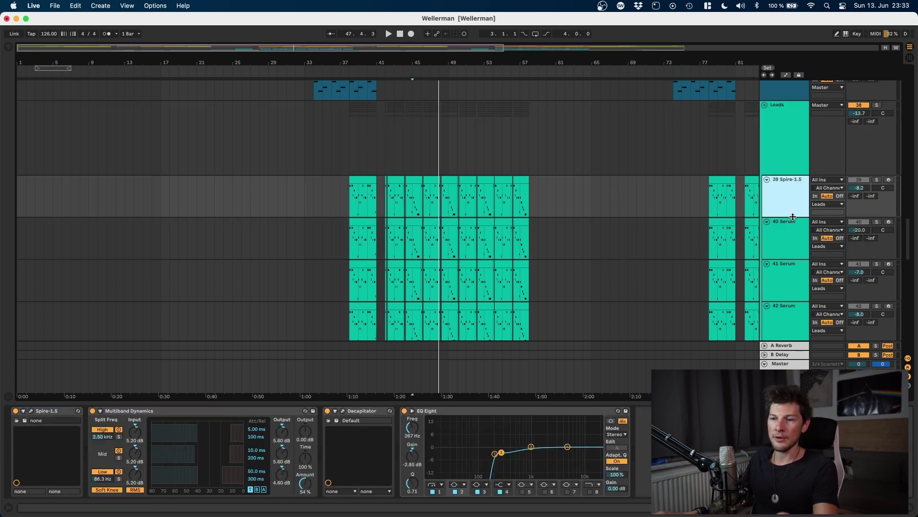
{"action": "left_click", "coordinate": [354, 414]}
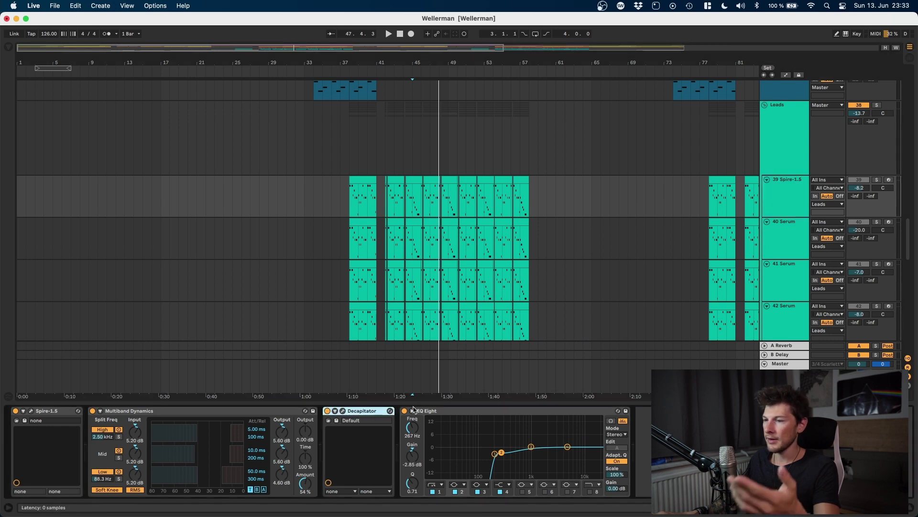
{"action": "left_click", "coordinate": [451, 412]}
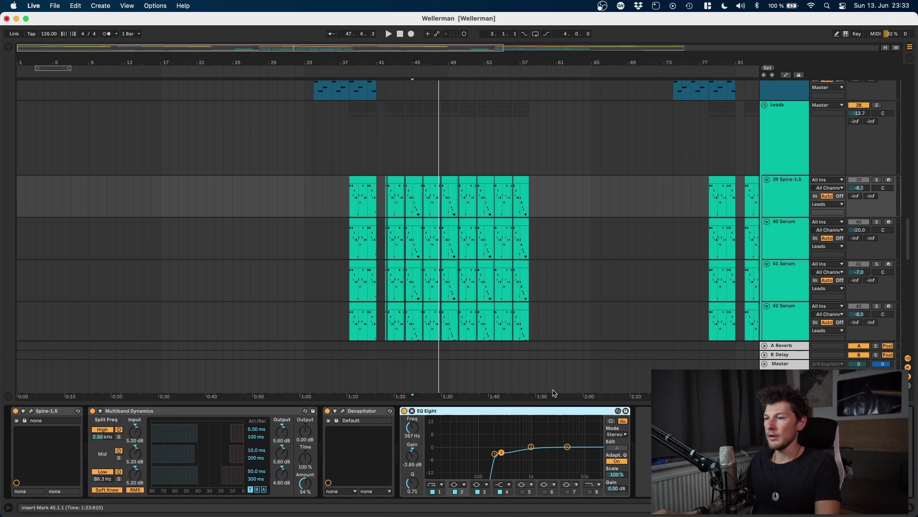
Show the device chains of the 41 Serum and 42 Serum lead tracks.
{"action": "left_click", "coordinate": [789, 266]}
{"action": "scroll", "coordinate": [789, 268], "scroll_direction": "down", "scroll_amount": 3}
{"action": "left_click", "coordinate": [787, 241]}
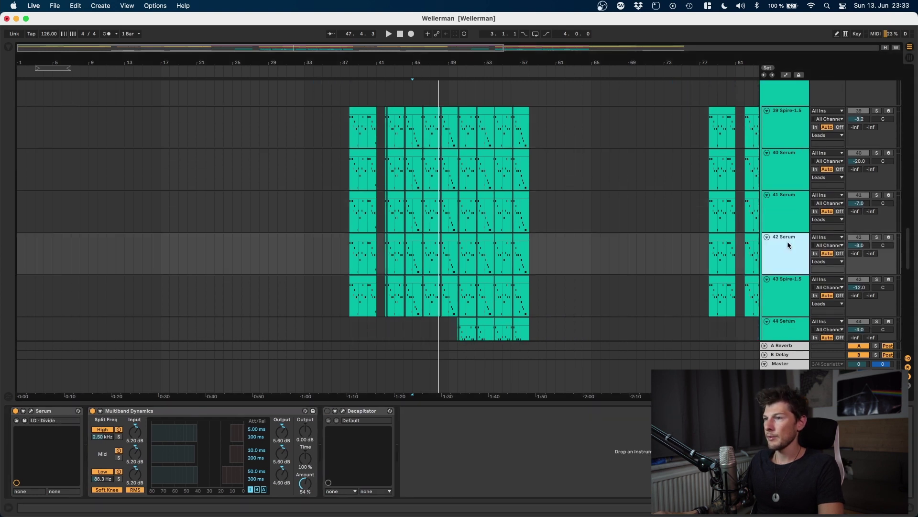
Solo the 39 Spire-1.5 lead and play it from bar 42.
{"action": "scroll", "coordinate": [868, 112], "scroll_direction": "up", "scroll_amount": 3}
{"action": "left_click", "coordinate": [878, 150]}
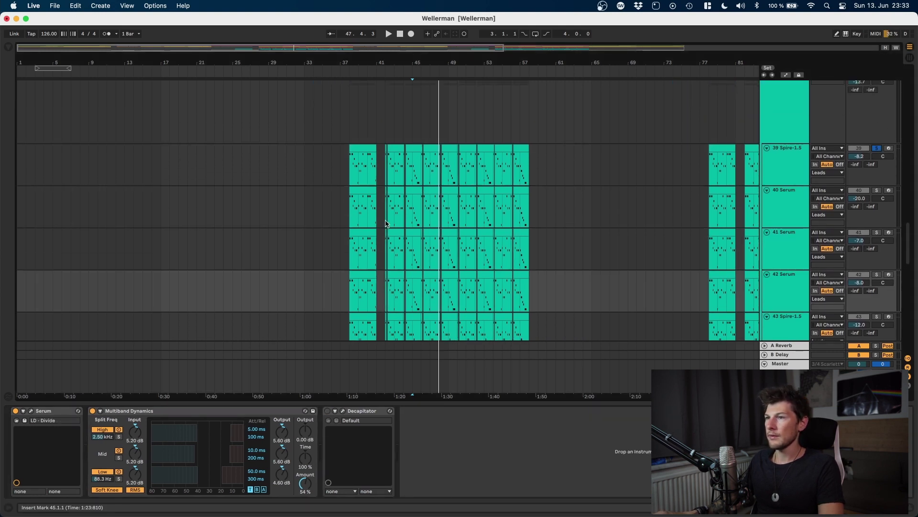
{"action": "key", "text": "space"}
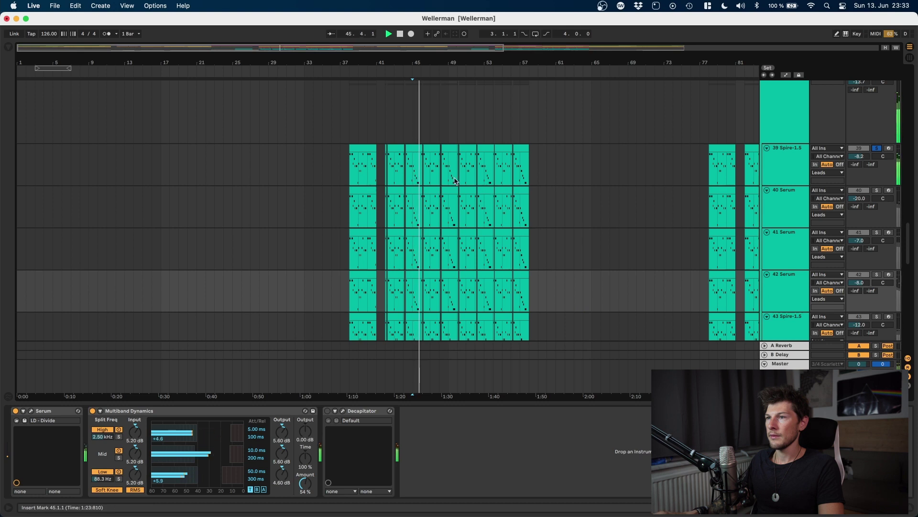
{"action": "left_click", "coordinate": [386, 171]}
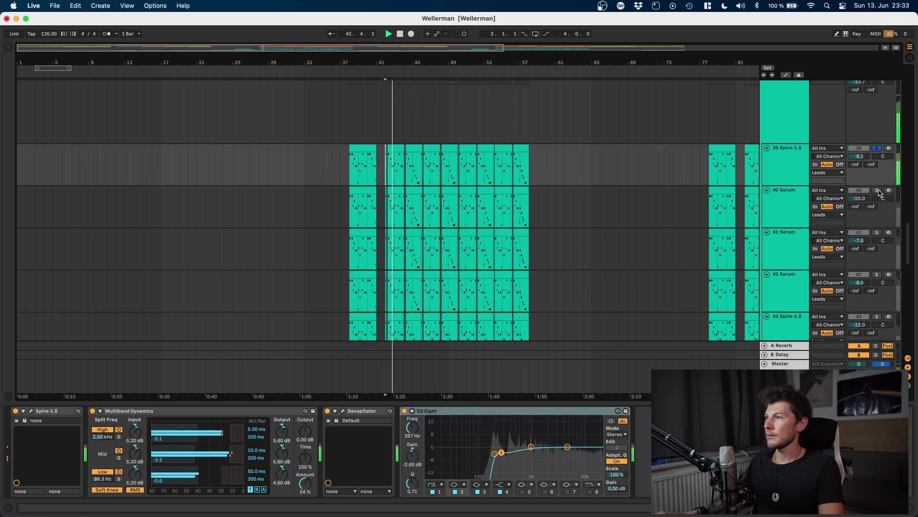
Solo the 40 Serum, 41 Serum, 42 Serum and 43 Spire-1.5 leads one after another, playing each from bar 42.
{"action": "left_click", "coordinate": [878, 191]}
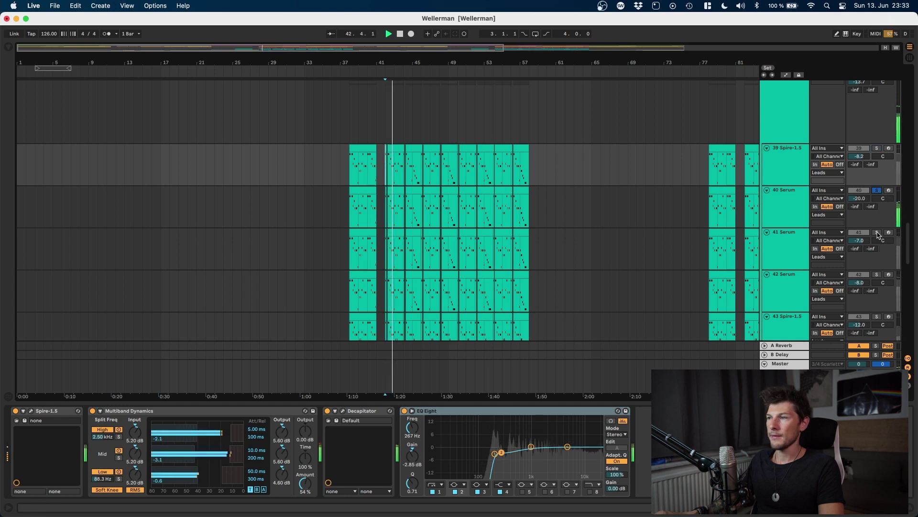
{"action": "left_click", "coordinate": [877, 233]}
{"action": "key", "text": "space"}
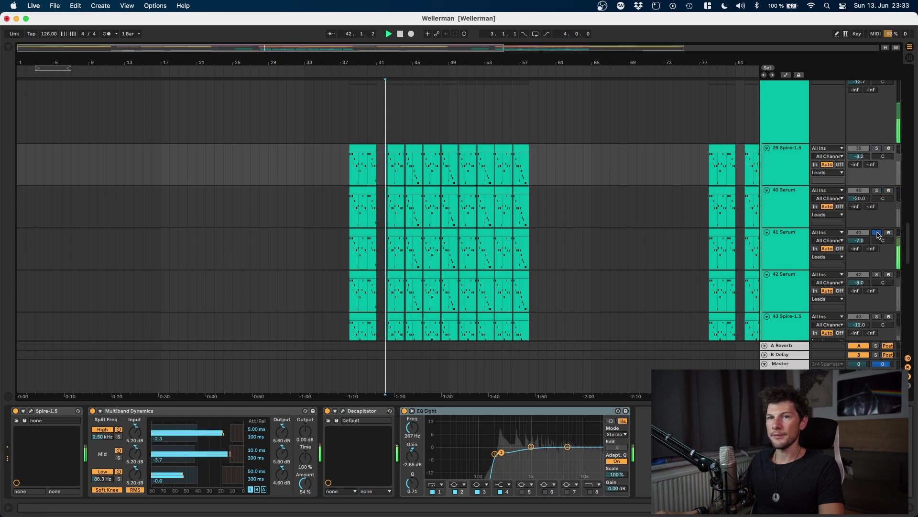
{"action": "left_click", "coordinate": [877, 273]}
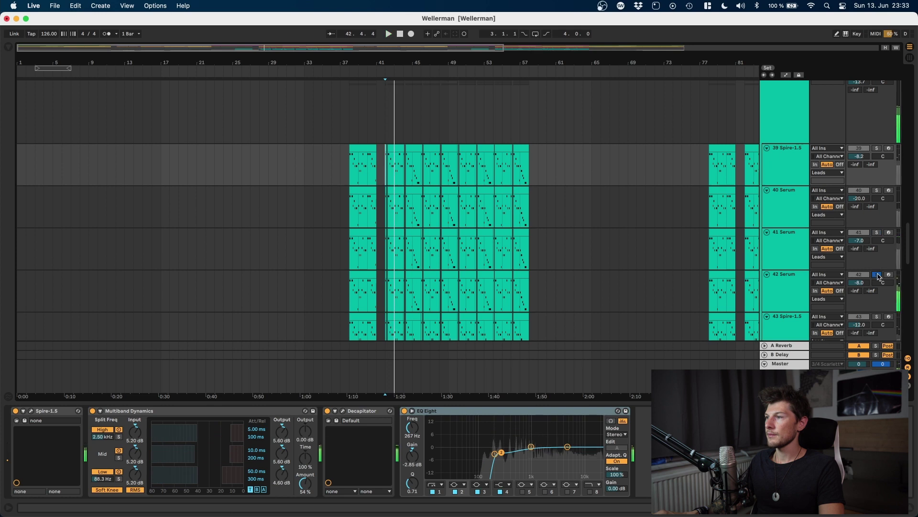
{"action": "scroll", "coordinate": [880, 258], "scroll_direction": "down", "scroll_amount": 3}
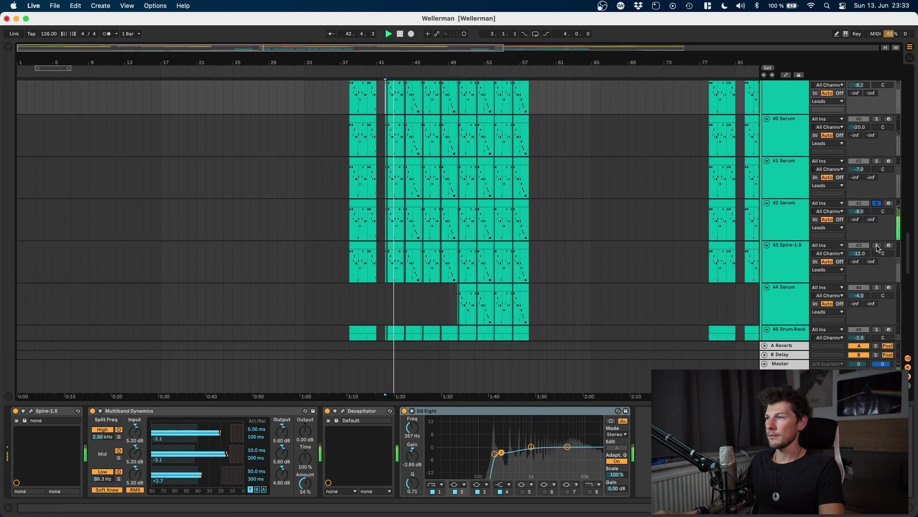
{"action": "left_click", "coordinate": [879, 246]}
Solo the 45 Drum Rack track, show its percussion sample and device chain, and play it from bar 42.
{"action": "scroll", "coordinate": [877, 249], "scroll_direction": "down", "scroll_amount": 3}
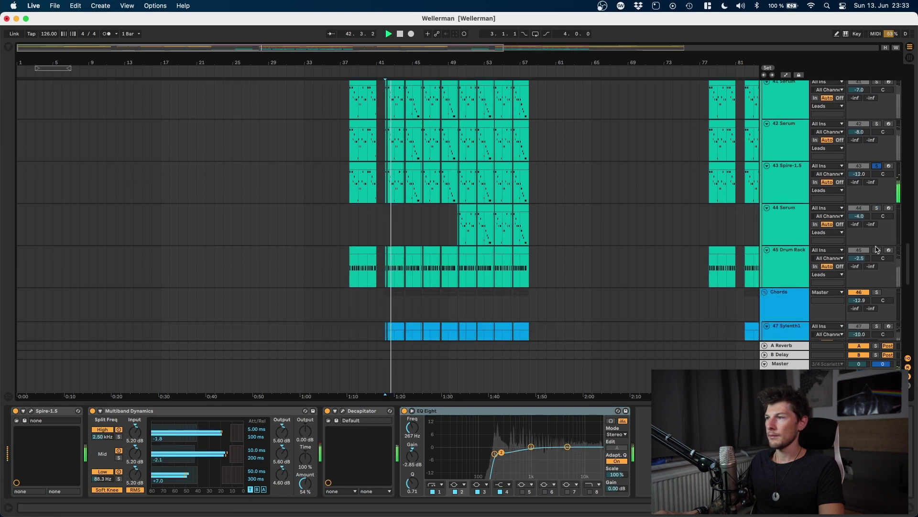
{"action": "key", "text": "space"}
{"action": "left_click", "coordinate": [877, 250]}
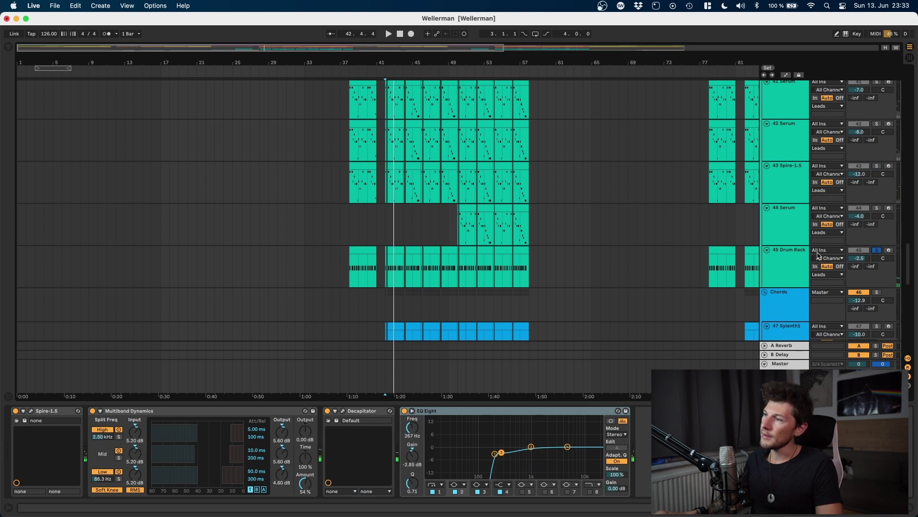
{"action": "left_click", "coordinate": [805, 259]}
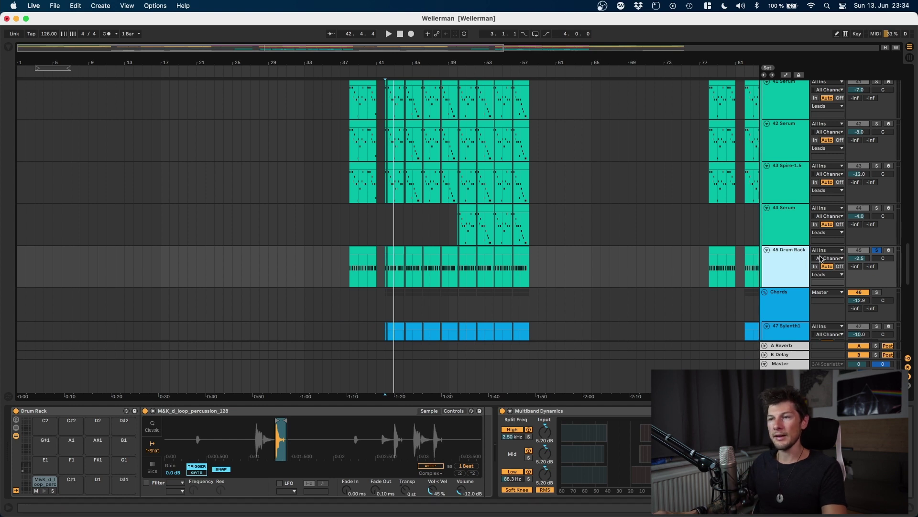
{"action": "key", "text": "space"}
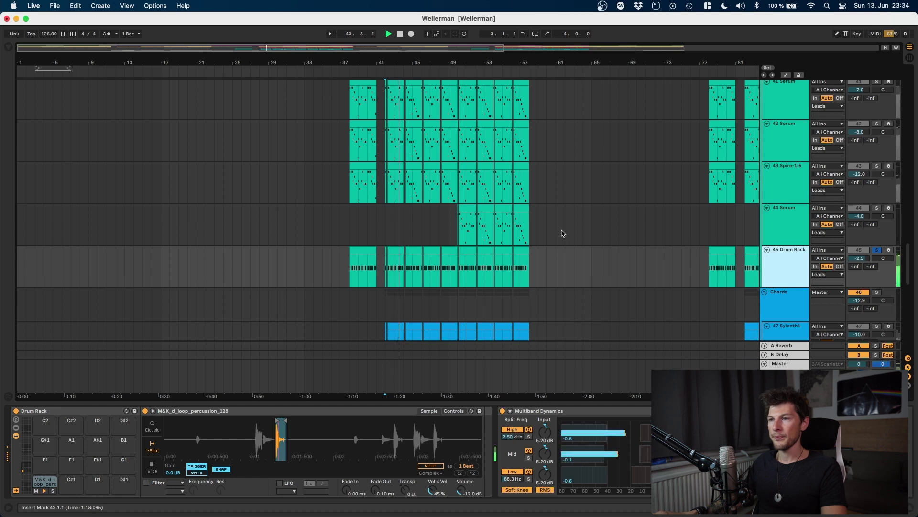
Show the Leads group's device chain, starting with its first two EQ Eight devices.
{"action": "scroll", "coordinate": [563, 233], "scroll_direction": "down", "scroll_amount": 5}
{"action": "scroll", "coordinate": [562, 233], "scroll_direction": "up", "scroll_amount": 15}
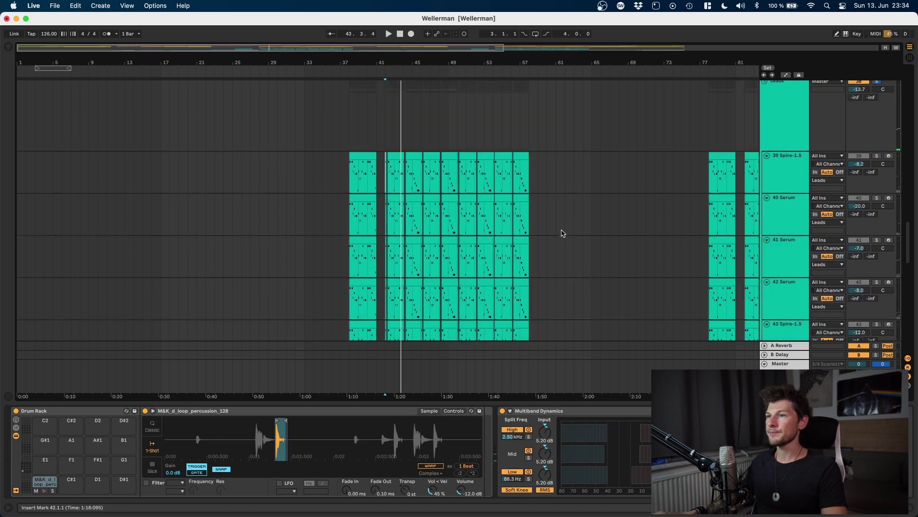
{"action": "left_click", "coordinate": [776, 207]}
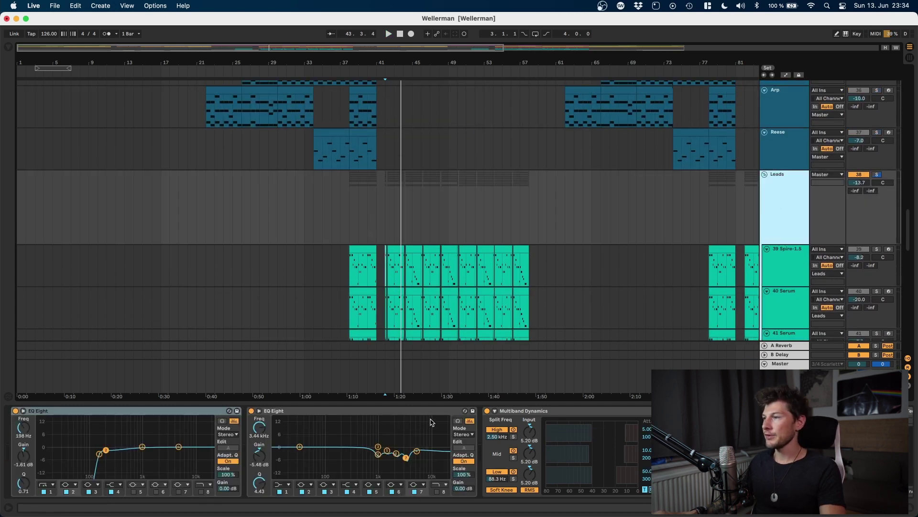
{"action": "left_click", "coordinate": [92, 413]}
{"action": "left_click", "coordinate": [287, 413]}
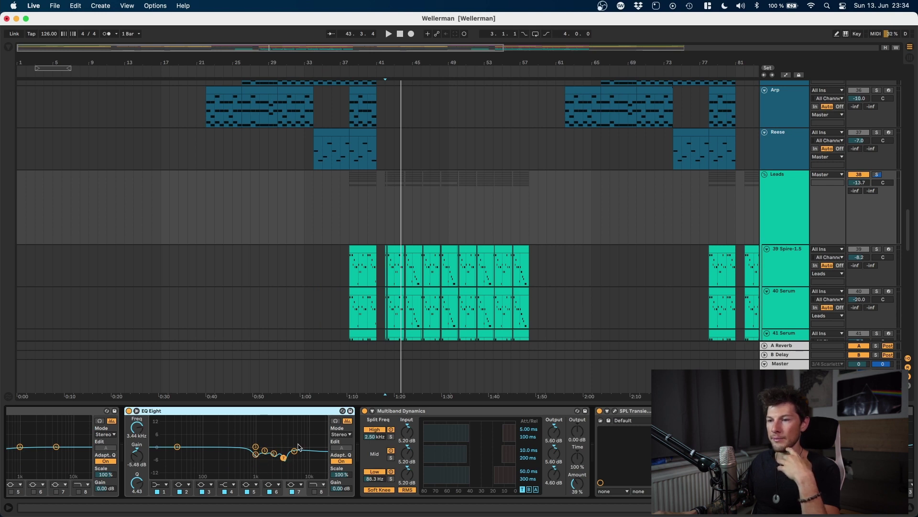
{"action": "scroll", "coordinate": [282, 448], "scroll_direction": "right", "scroll_amount": 5}
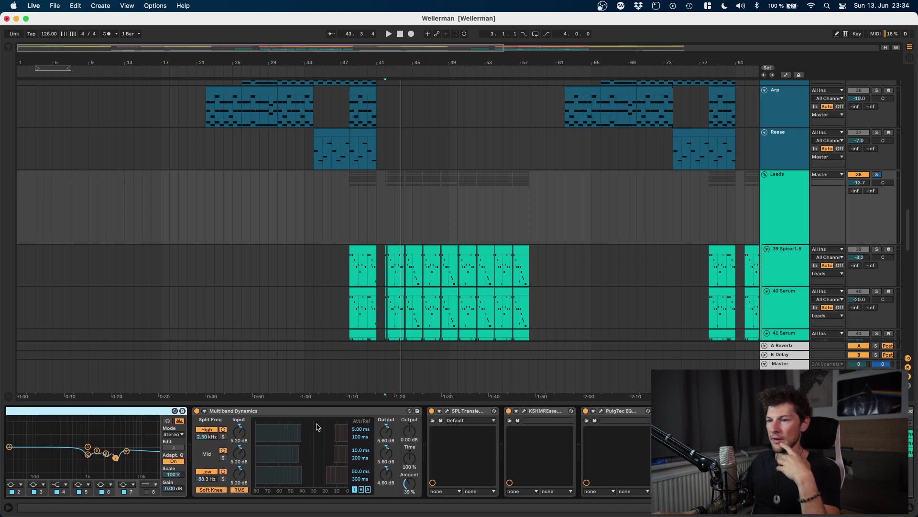
Show the Multiband Dynamics, SPL Transient Designer, KSHMR Essentials and PuigTec EQ devices on the Leads group.
{"action": "left_click", "coordinate": [284, 416]}
{"action": "scroll", "coordinate": [284, 416], "scroll_direction": "right", "scroll_amount": 6}
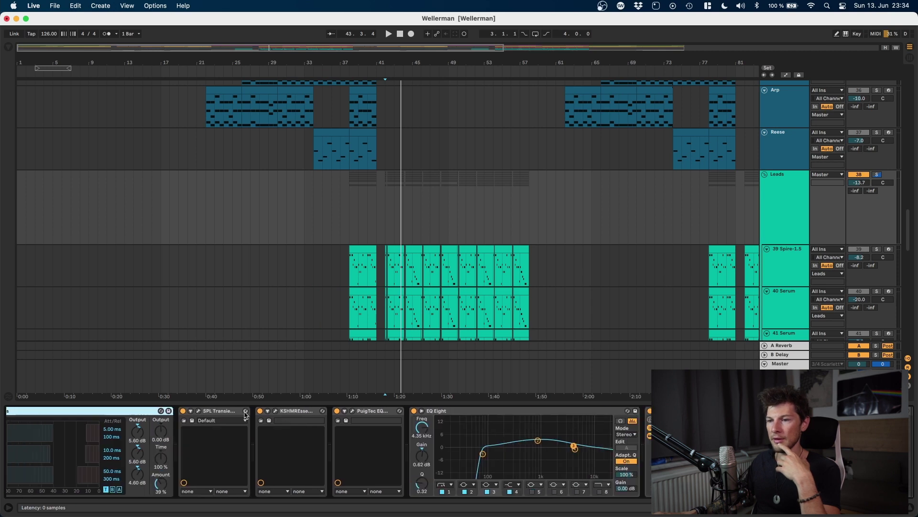
{"action": "left_click", "coordinate": [230, 413]}
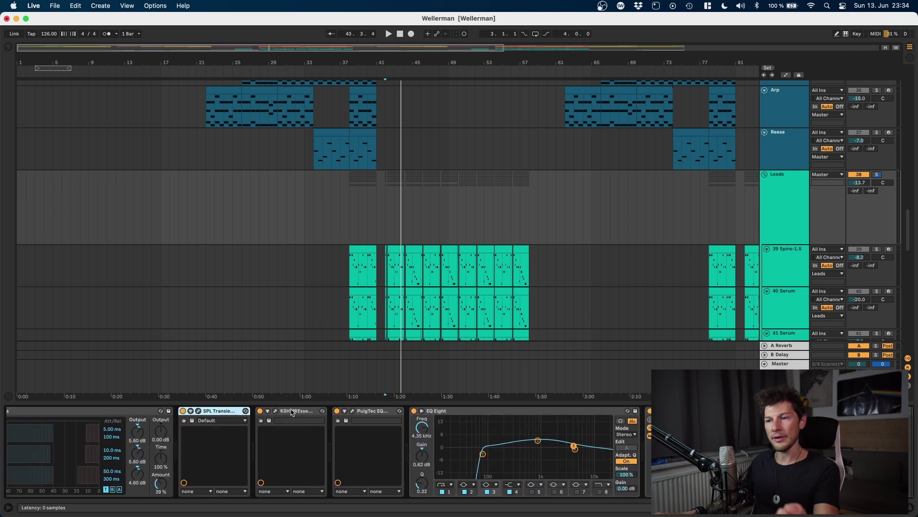
{"action": "left_click", "coordinate": [306, 412]}
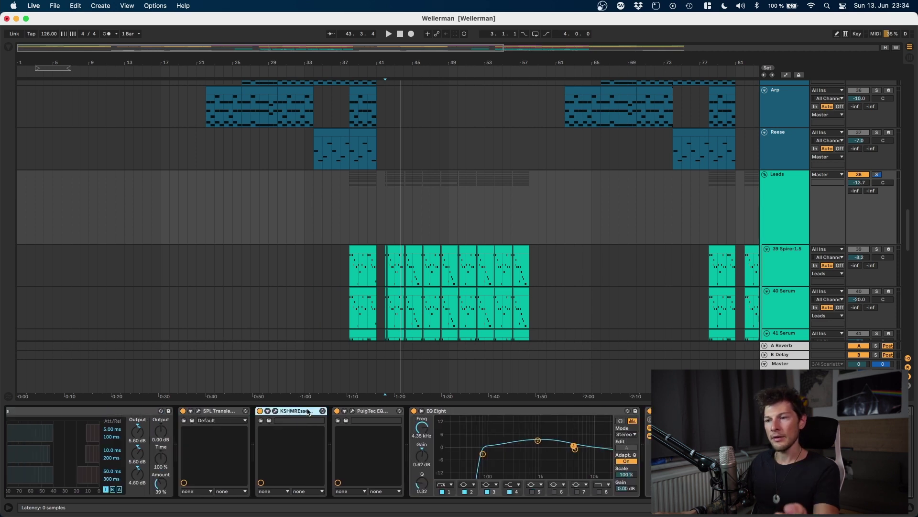
{"action": "left_click", "coordinate": [371, 412]}
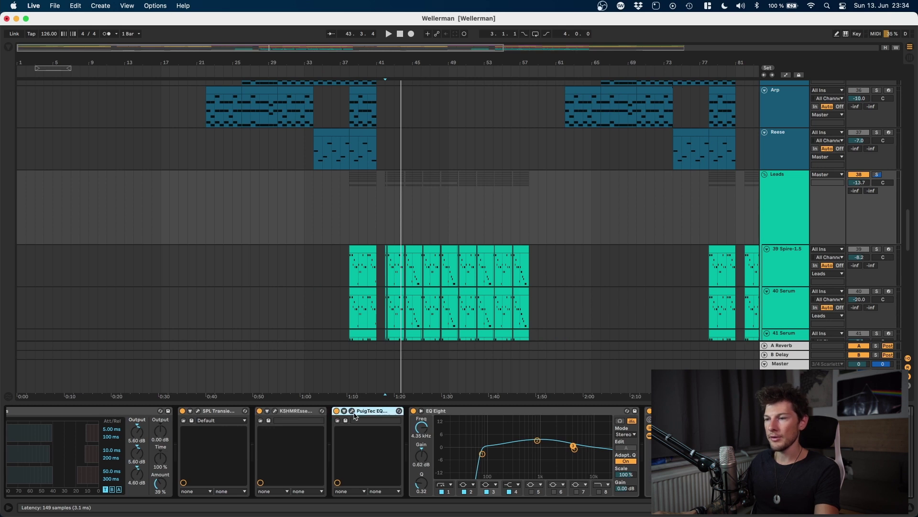
Show the Leads group's third EQ Eight and the Audio Effect Rack that follows it.
{"action": "scroll", "coordinate": [356, 414], "scroll_direction": "right", "scroll_amount": 12}
{"action": "scroll", "coordinate": [354, 415], "scroll_direction": "left", "scroll_amount": 10}
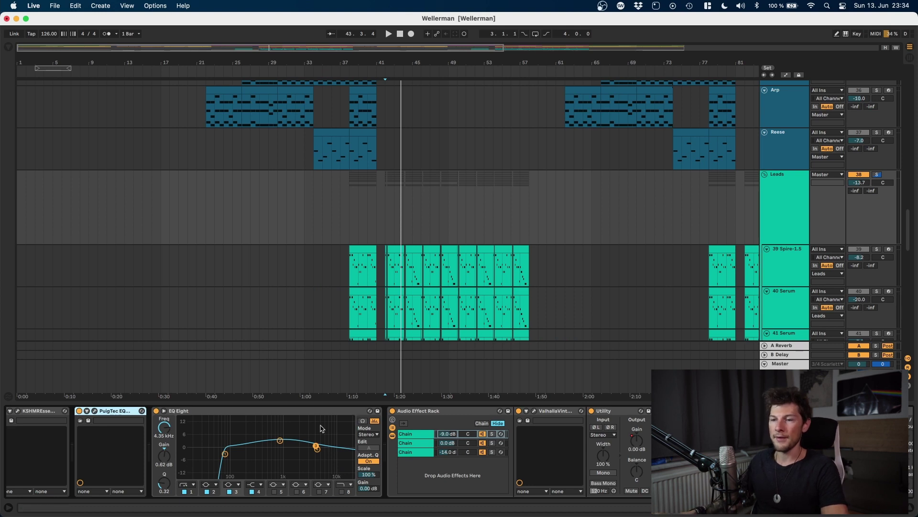
{"action": "left_click", "coordinate": [256, 412]}
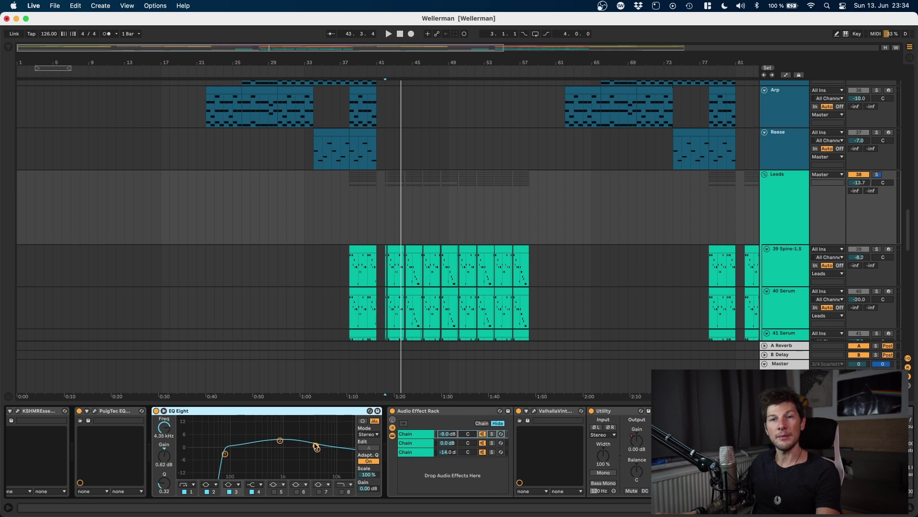
{"action": "scroll", "coordinate": [403, 443], "scroll_direction": "right", "scroll_amount": 5}
{"action": "left_click", "coordinate": [356, 415]}
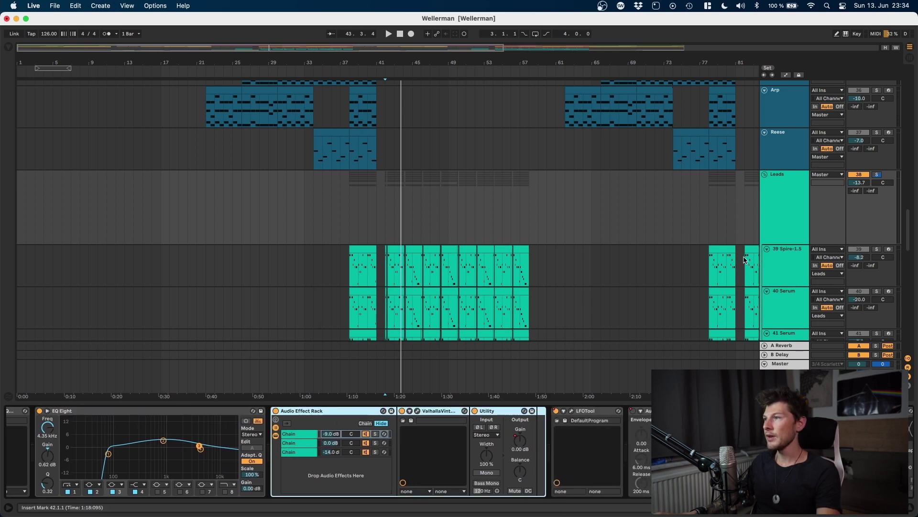
Turn on the automation view and display the Gain automation of the rack's Utility on the Leads group.
{"action": "key", "text": "a"}
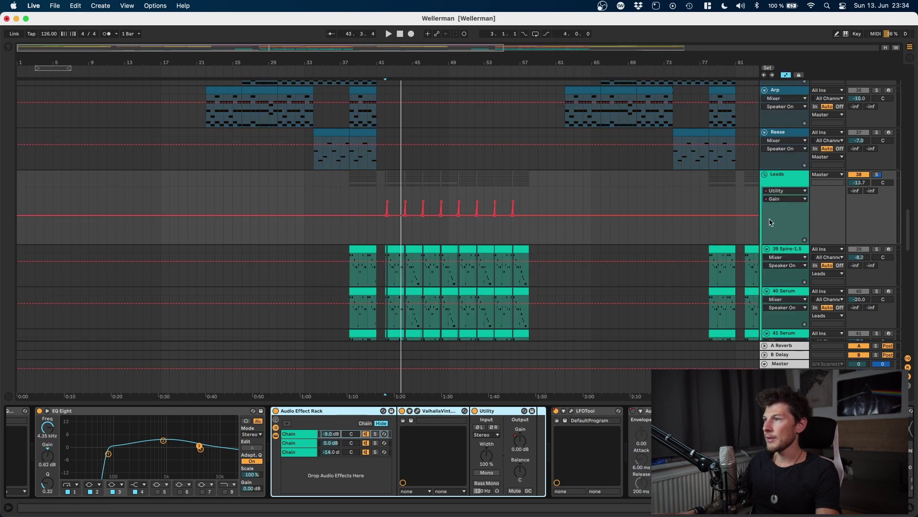
{"action": "left_click", "coordinate": [775, 191]}
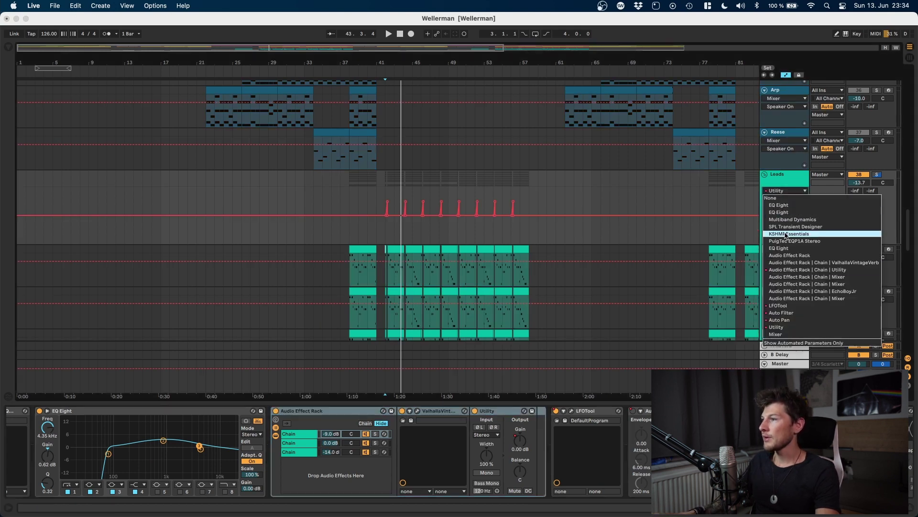
{"action": "left_click", "coordinate": [795, 271]}
{"action": "left_click", "coordinate": [787, 199]}
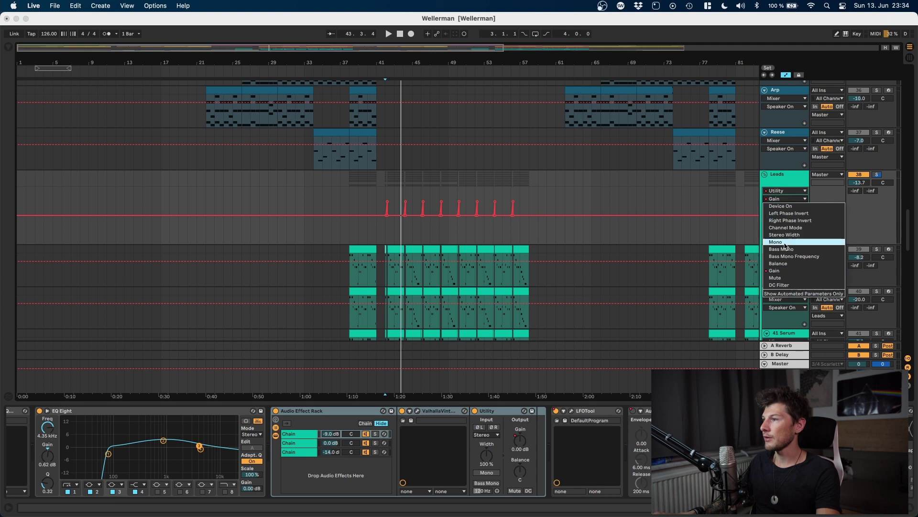
{"action": "left_click", "coordinate": [795, 273]}
Solo the Leads group and play its Utility gain ramps from bar 42 in close-up.
{"action": "left_click", "coordinate": [387, 238]}
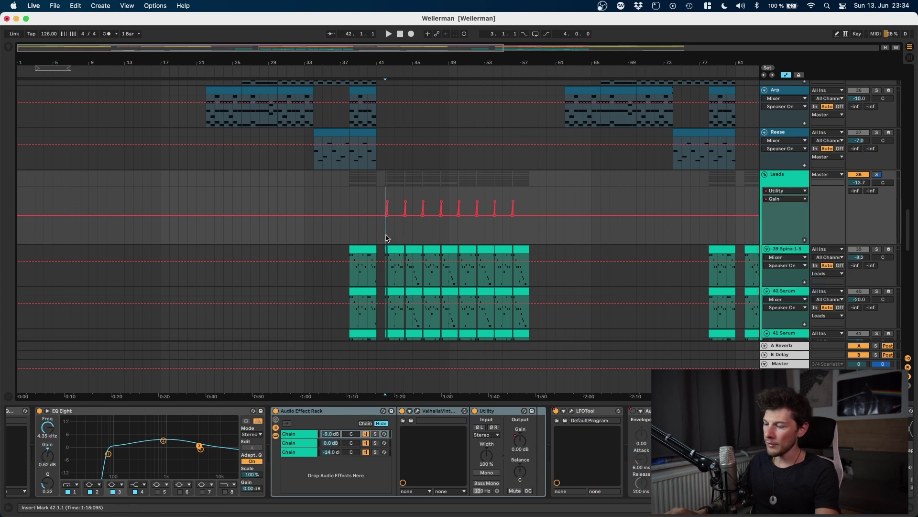
{"action": "key", "text": "plus"}
{"action": "key", "text": "plus"}
{"action": "key", "text": "plus"}
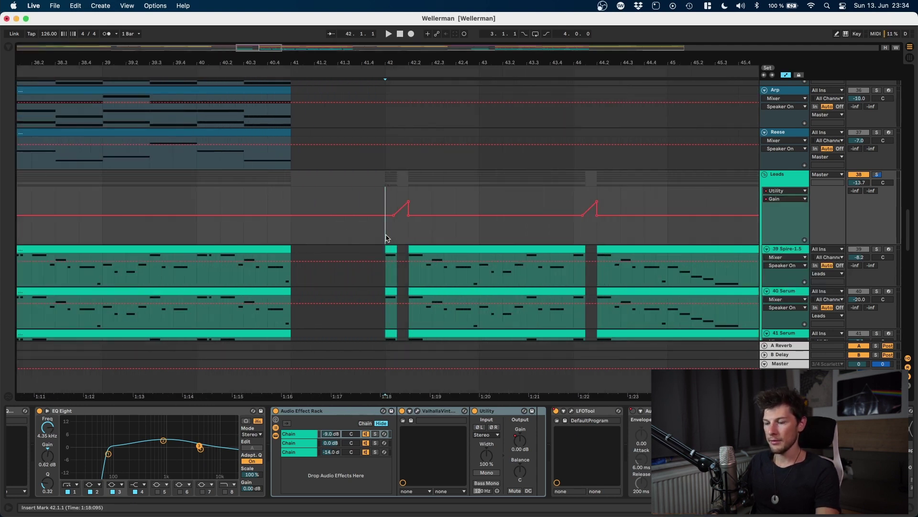
{"action": "key", "text": "space"}
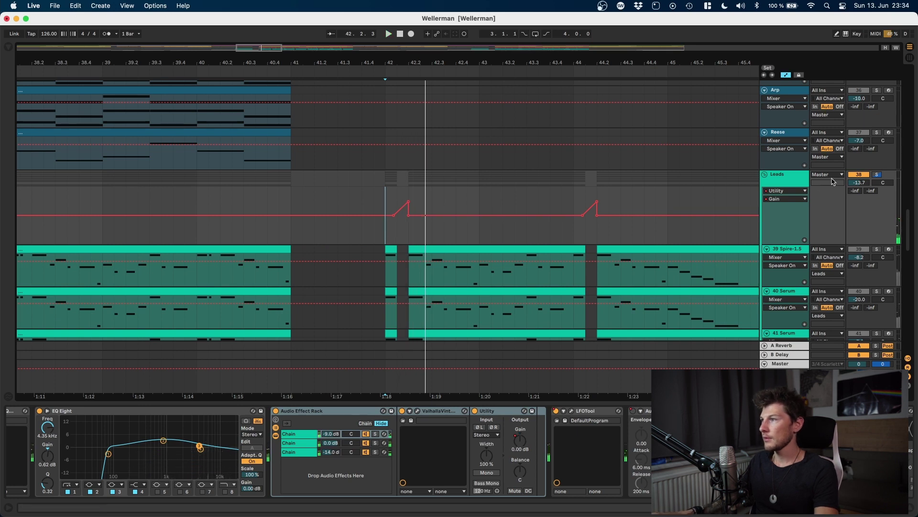
{"action": "left_click", "coordinate": [878, 175]}
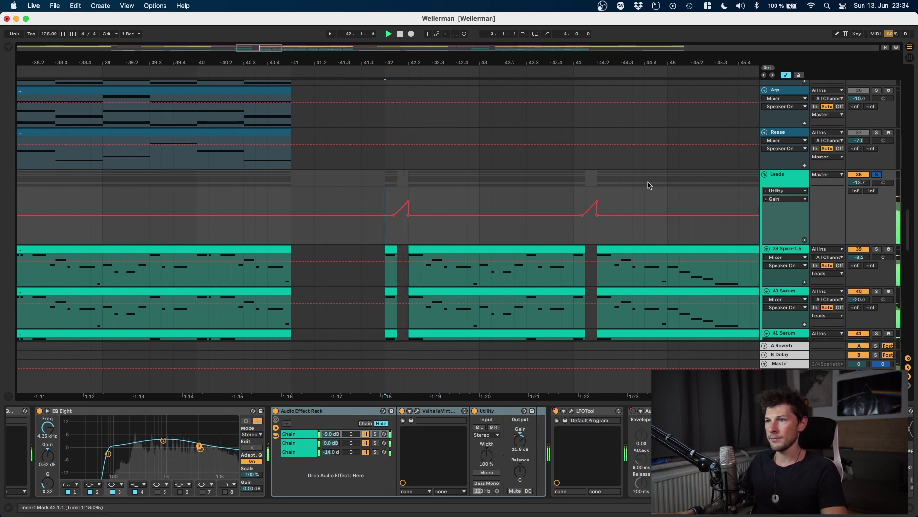
{"action": "scroll", "coordinate": [460, 201], "scroll_direction": "right", "scroll_amount": 3}
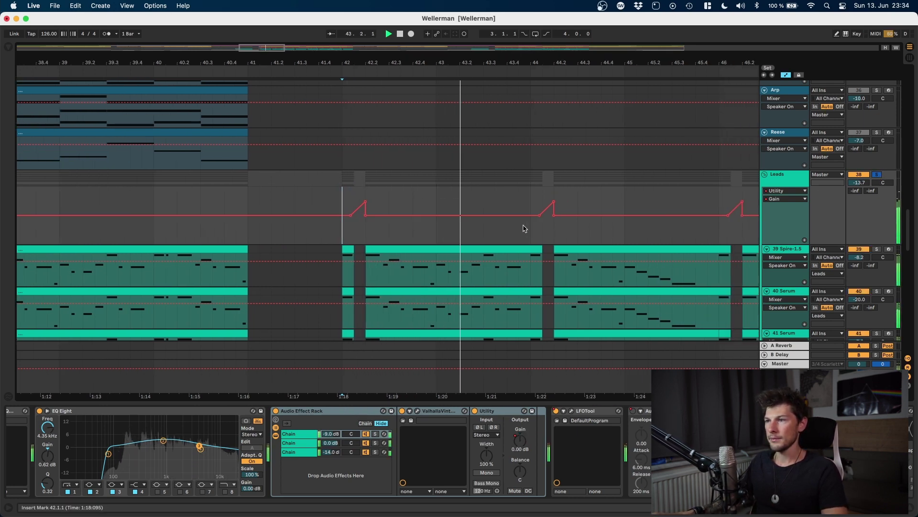
{"action": "scroll", "coordinate": [554, 236], "scroll_direction": "right", "scroll_amount": 1}
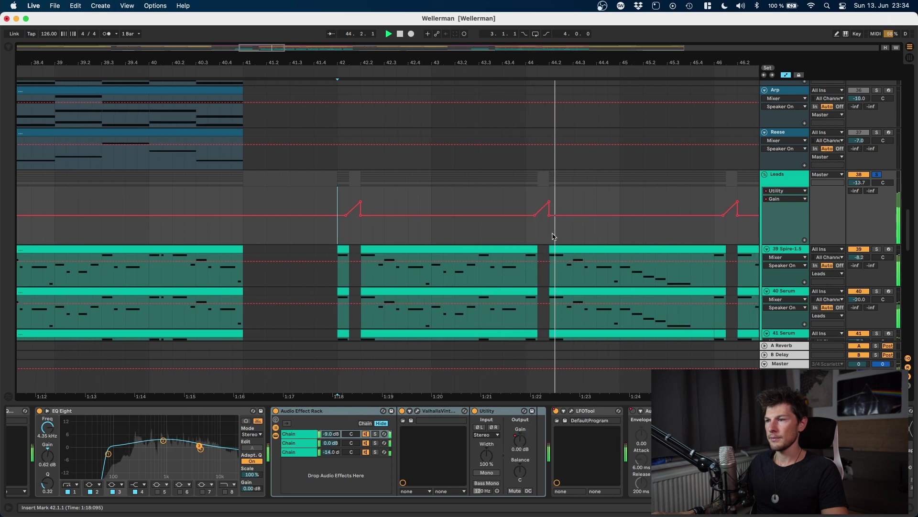
{"action": "key", "text": "space"}
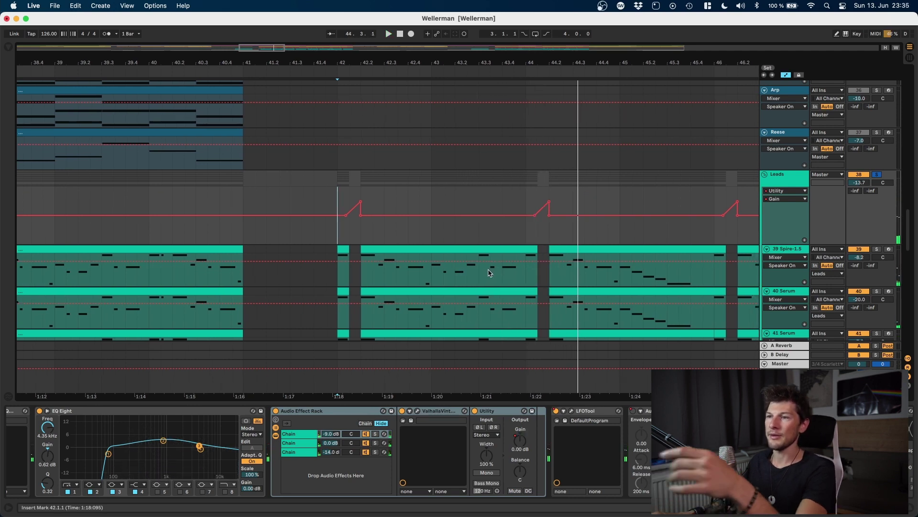
Show the second and third chains of the Leads effect rack, including EchoBoyJr, and the LFOTool and Auto Filter after it.
{"action": "scroll", "coordinate": [344, 240], "scroll_direction": "right", "scroll_amount": 1}
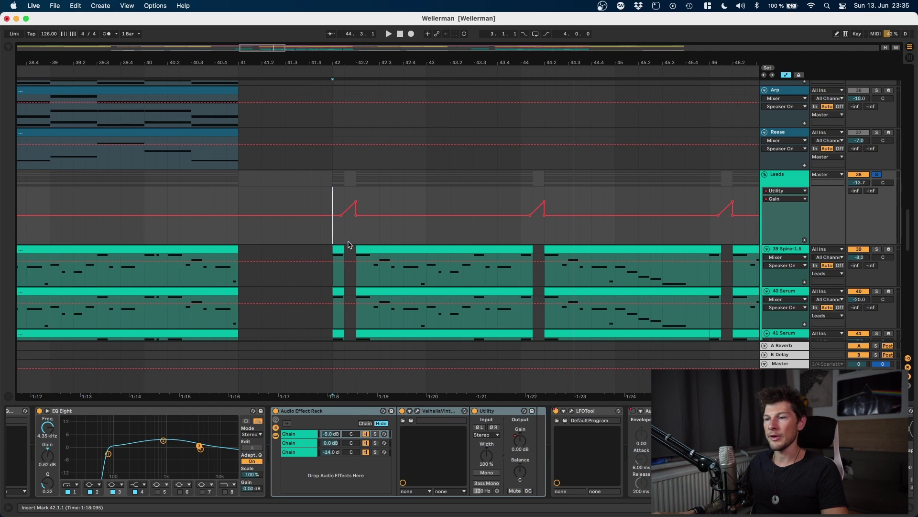
{"action": "scroll", "coordinate": [415, 365], "scroll_direction": "down", "scroll_amount": 2}
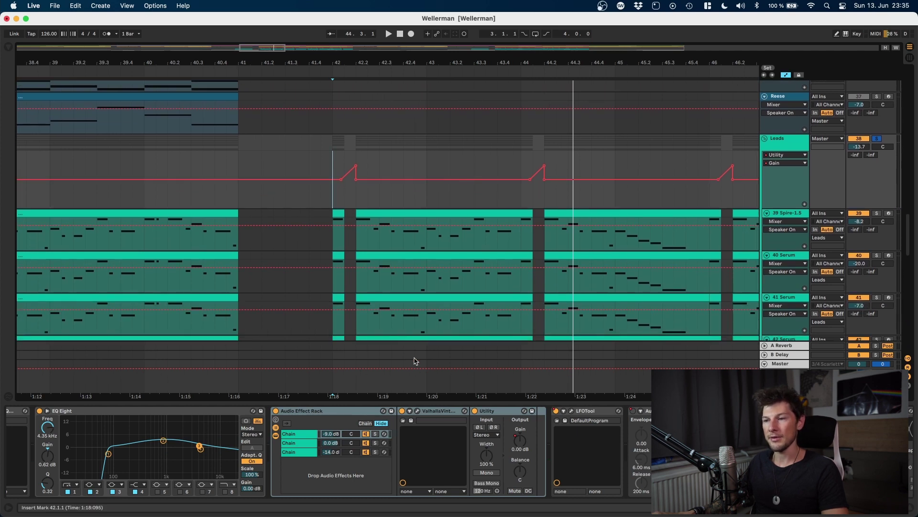
{"action": "left_click", "coordinate": [307, 445]}
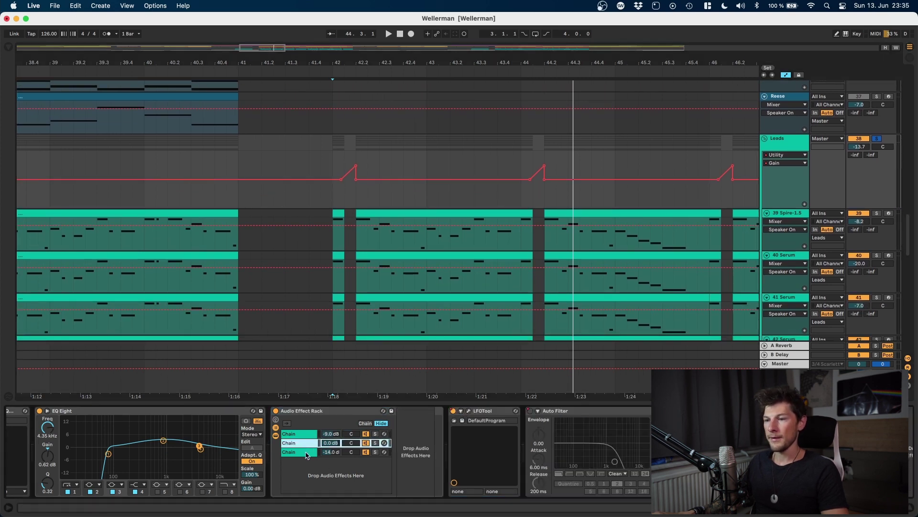
{"action": "left_click", "coordinate": [308, 452]}
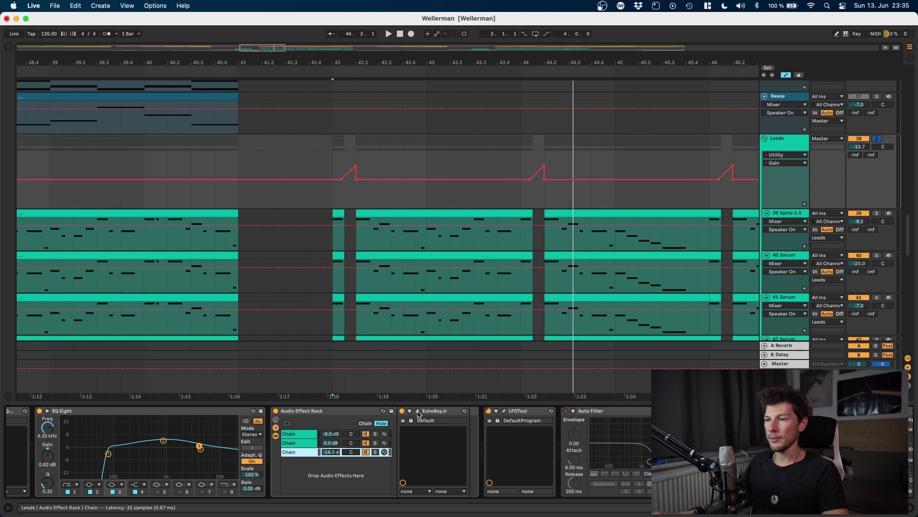
{"action": "scroll", "coordinate": [460, 432], "scroll_direction": "right", "scroll_amount": 3}
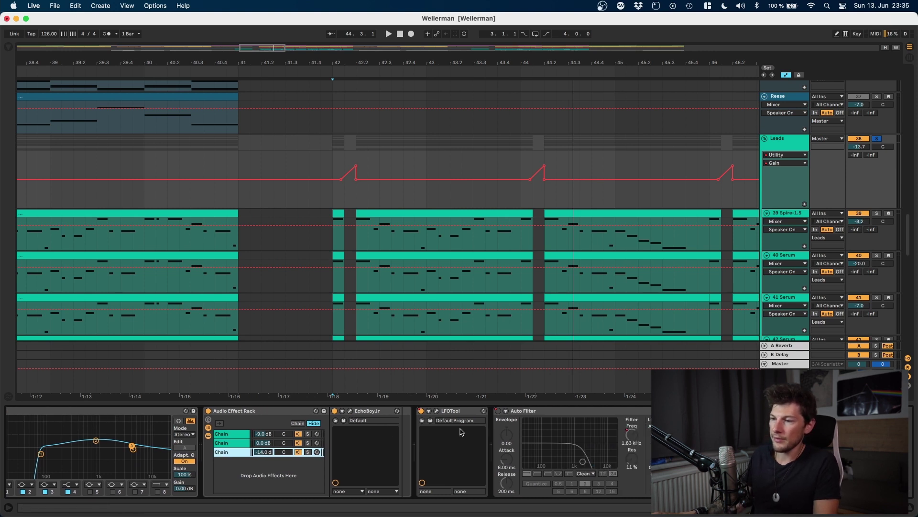
{"action": "scroll", "coordinate": [455, 426], "scroll_direction": "left", "scroll_amount": 1}
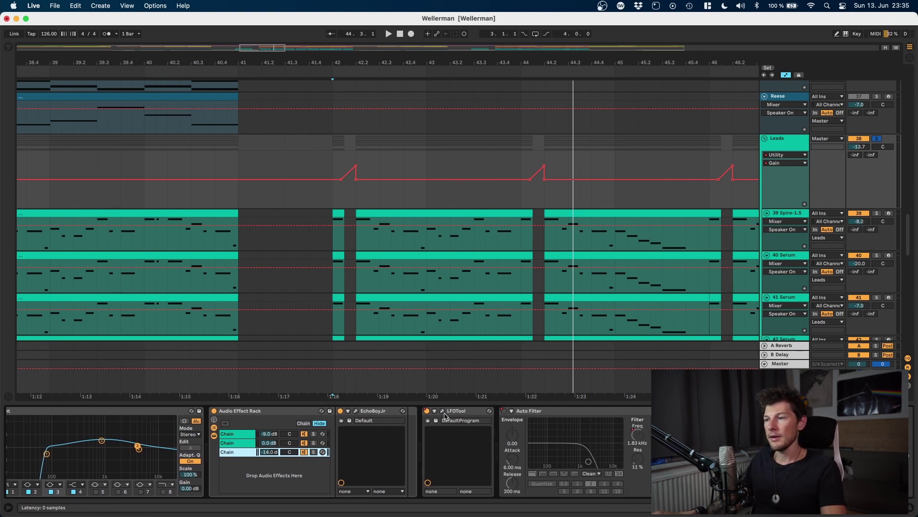
{"action": "scroll", "coordinate": [459, 415], "scroll_direction": "right", "scroll_amount": 1}
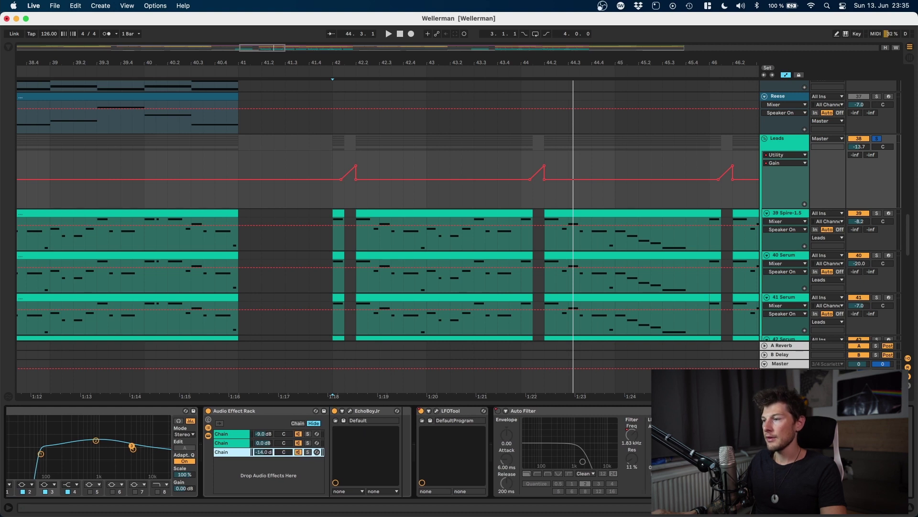
{"action": "left_click", "coordinate": [737, 410]}
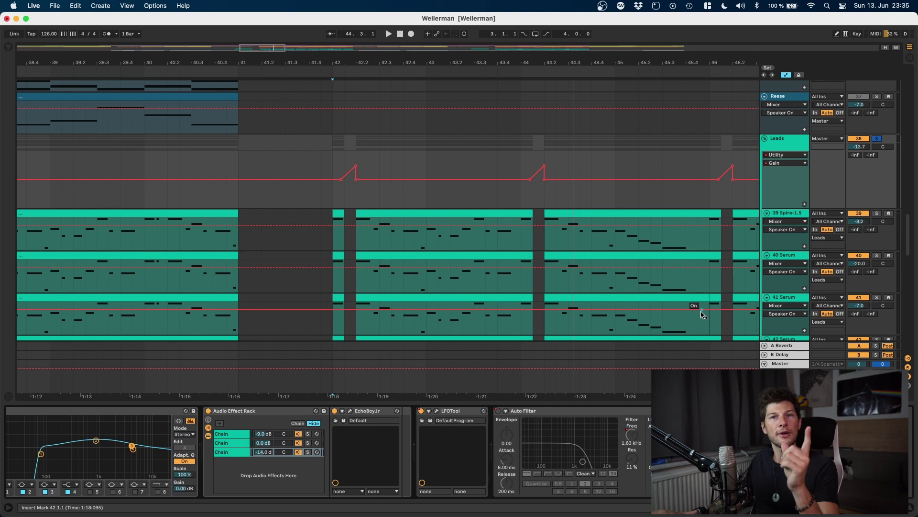
{"action": "scroll", "coordinate": [726, 169], "scroll_direction": "right", "scroll_amount": 1}
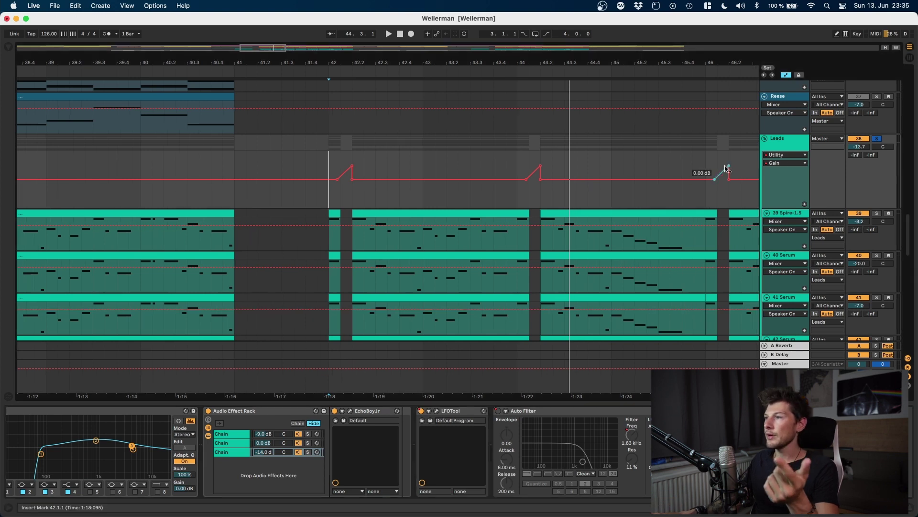
Display the Leads group's Auto Pan Device On automation and play the automated section from bar 45.
{"action": "left_click", "coordinate": [792, 156]}
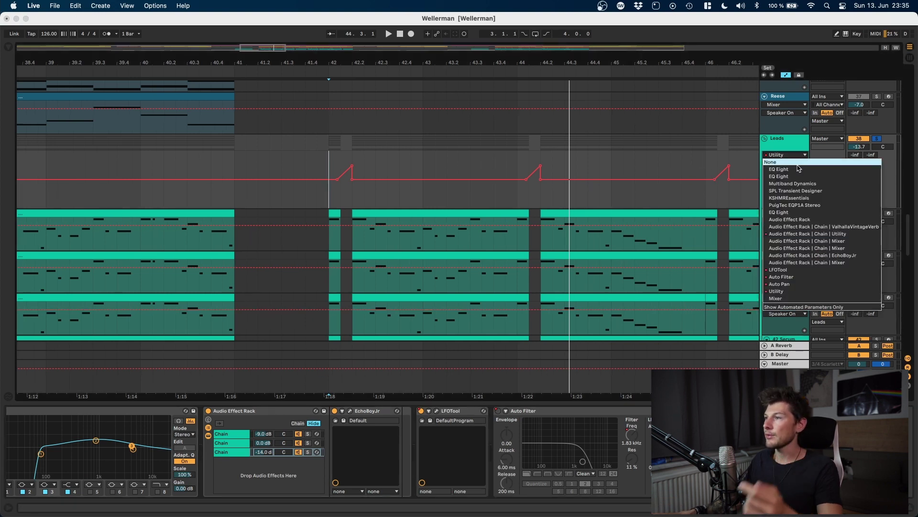
{"action": "left_click", "coordinate": [808, 280]}
{"action": "left_click", "coordinate": [589, 172]}
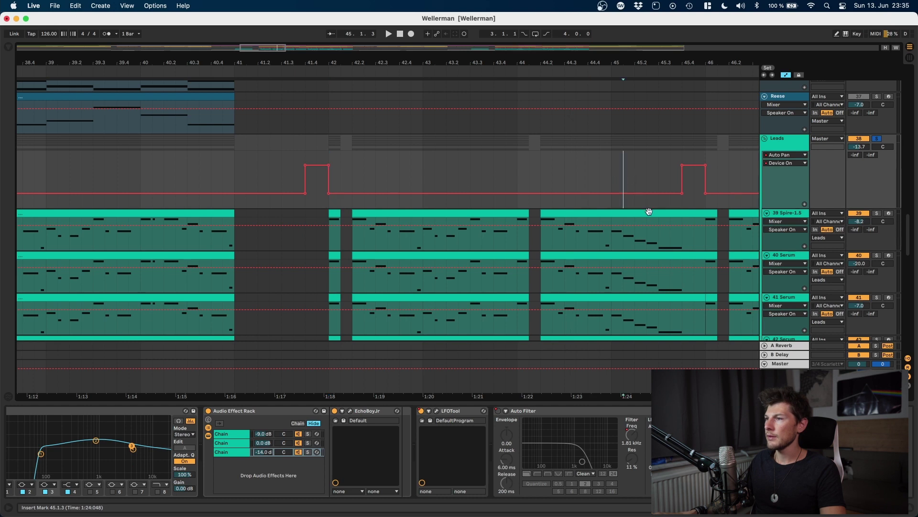
{"action": "key", "text": "space"}
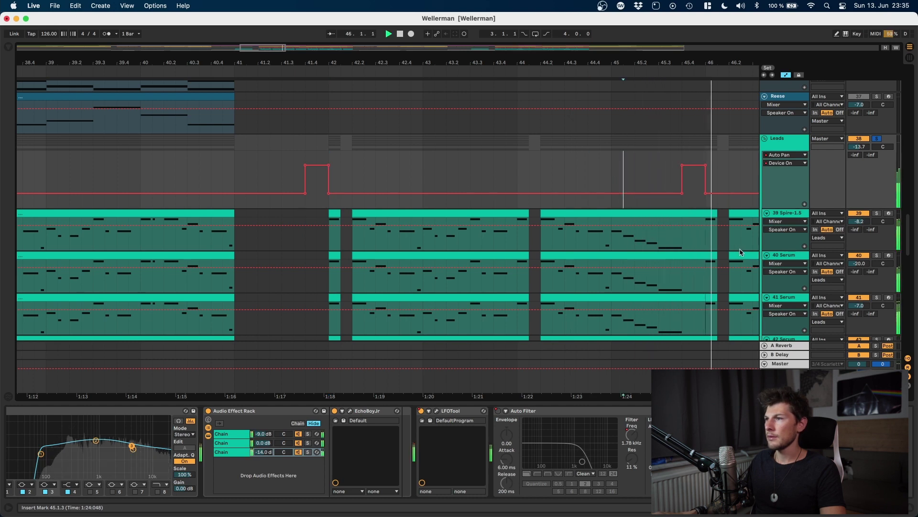
{"action": "key", "text": "space"}
{"action": "key", "text": "space"}
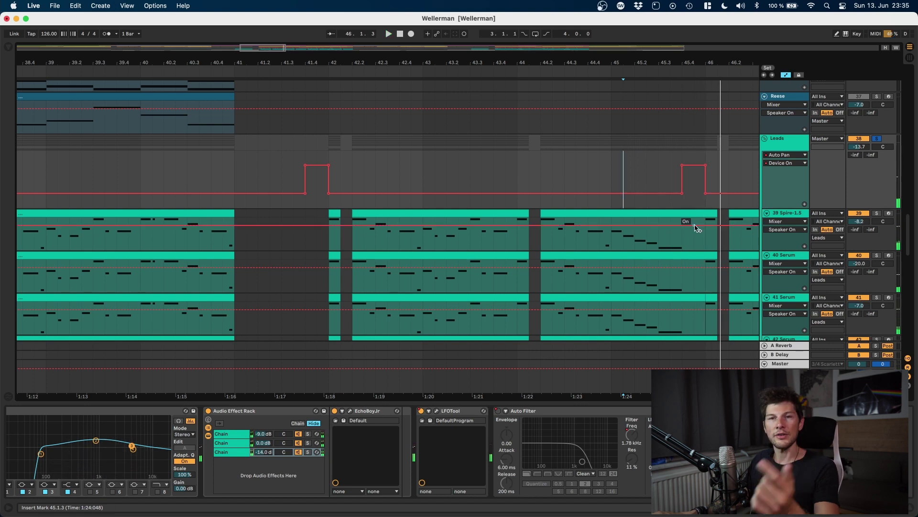
{"action": "key", "text": "space"}
{"action": "scroll", "coordinate": [594, 206], "scroll_direction": "right", "scroll_amount": 10}
{"action": "left_click", "coordinate": [493, 180]}
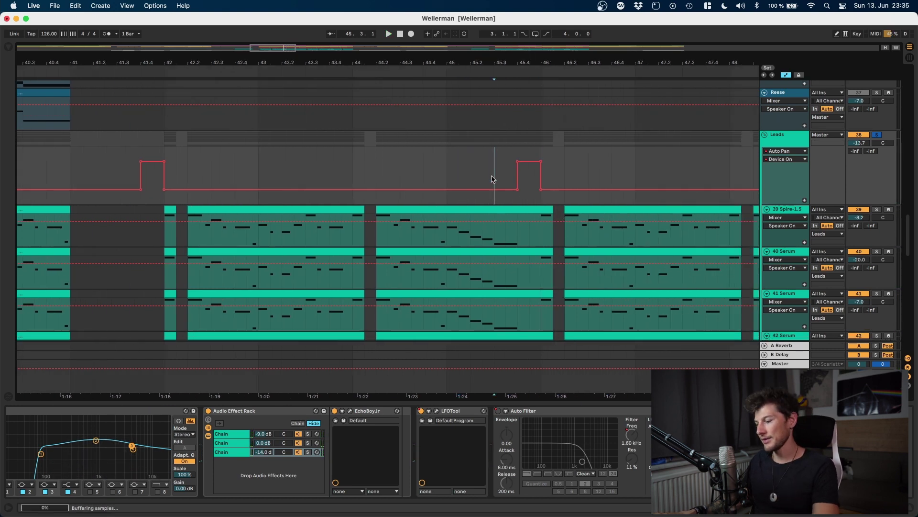
Find the Chords group below the Leads tracks and show its effect chain.
{"action": "scroll", "coordinate": [492, 180], "scroll_direction": "down", "scroll_amount": 10}
{"action": "scroll", "coordinate": [526, 206], "scroll_direction": "down", "scroll_amount": 8}
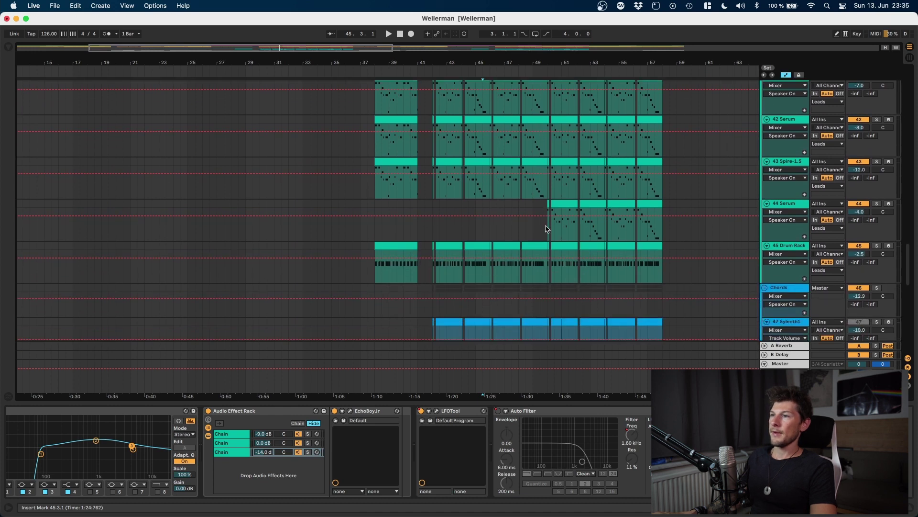
{"action": "scroll", "coordinate": [547, 229], "scroll_direction": "down", "scroll_amount": 4}
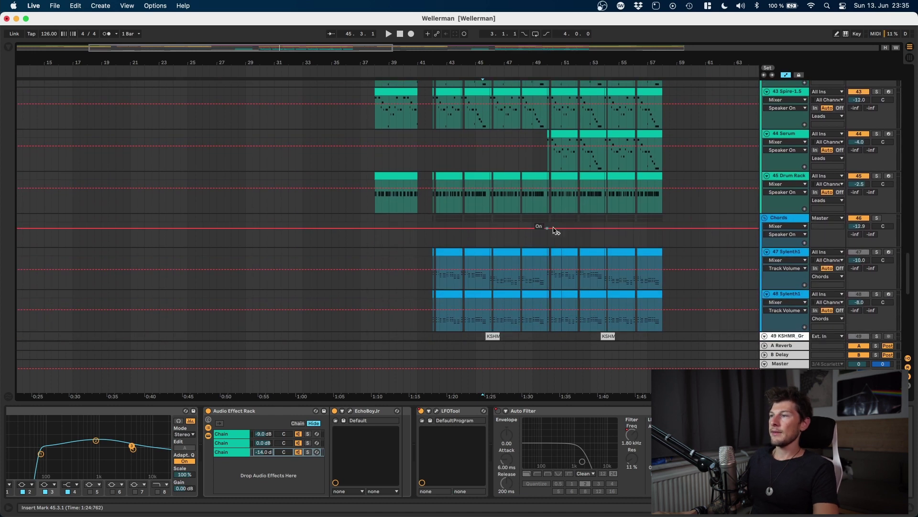
{"action": "left_click", "coordinate": [780, 219]}
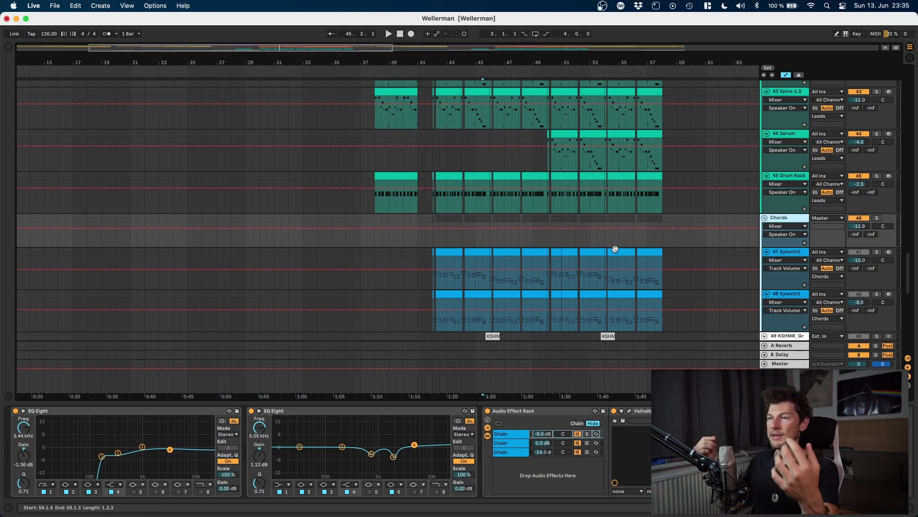
Solo the Chords group and play it from bar 42.
{"action": "left_click", "coordinate": [433, 262]}
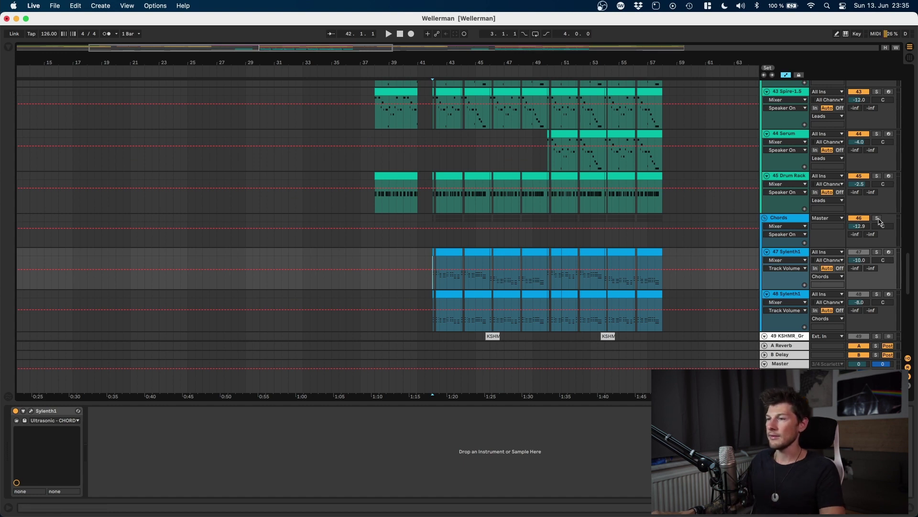
{"action": "left_click", "coordinate": [878, 219]}
{"action": "key", "text": "space"}
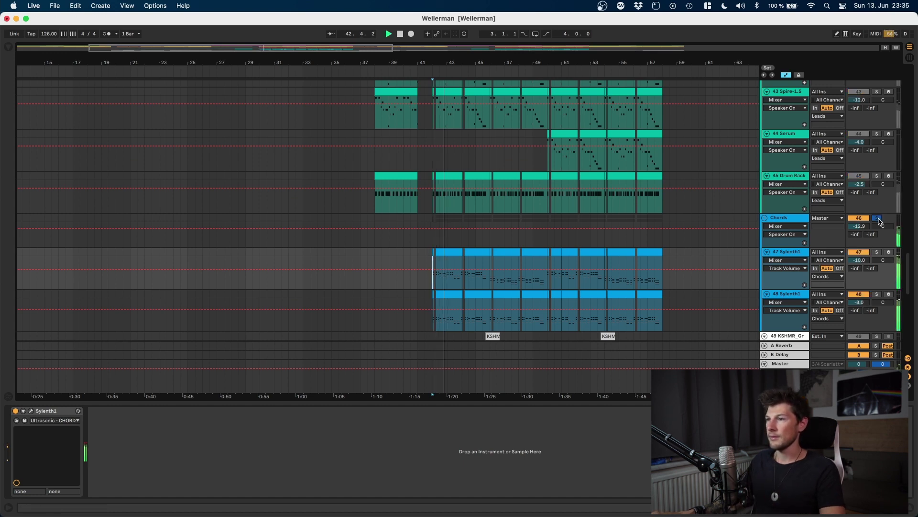
Play the Leads and Chords groups soloed together from bar 42, and unsolo both.
{"action": "scroll", "coordinate": [867, 233], "scroll_direction": "up", "scroll_amount": 4}
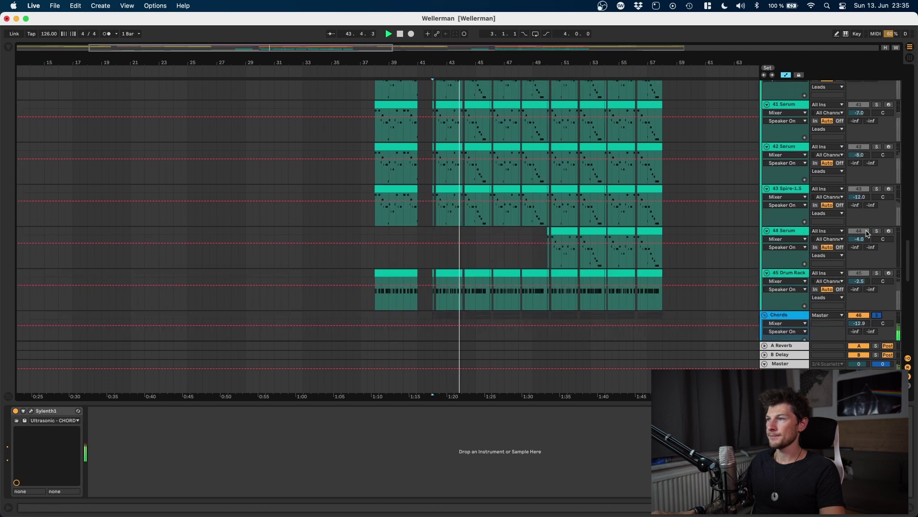
{"action": "scroll", "coordinate": [867, 233], "scroll_direction": "up", "scroll_amount": 6}
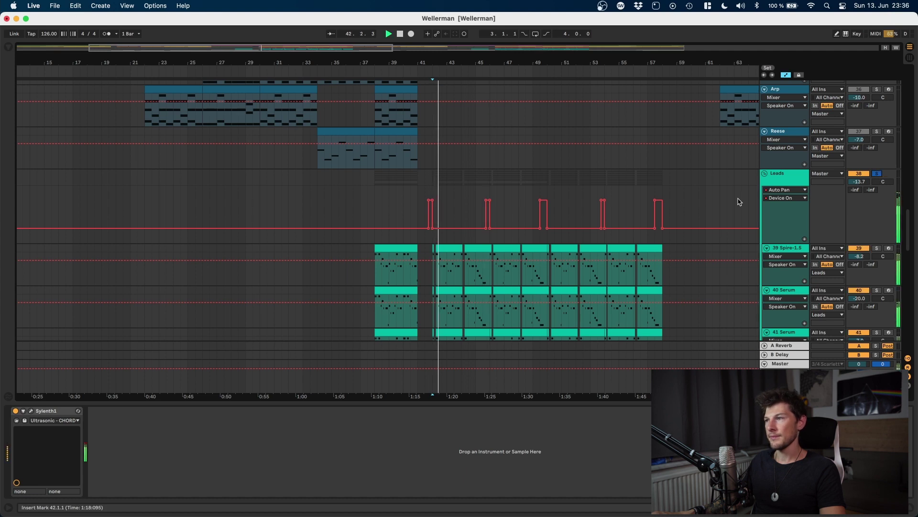
{"action": "scroll", "coordinate": [739, 201], "scroll_direction": "down", "scroll_amount": 10}
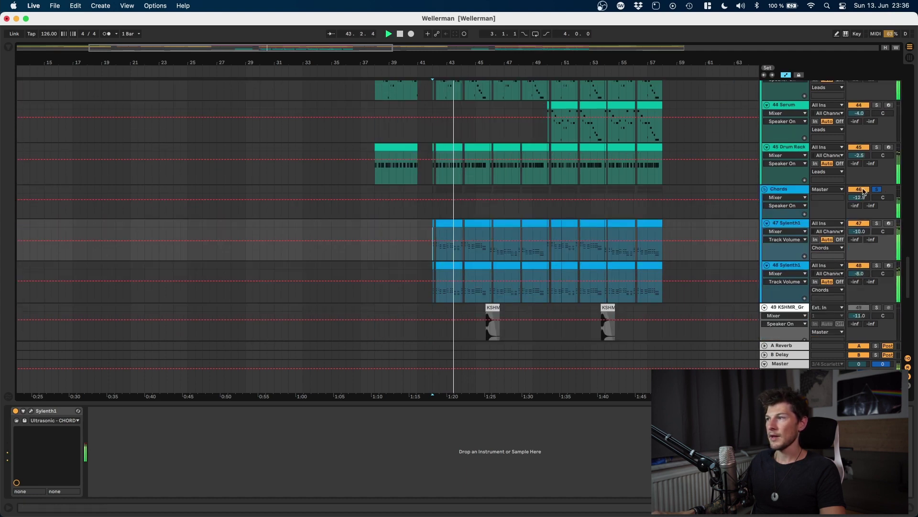
{"action": "left_click", "coordinate": [878, 190]}
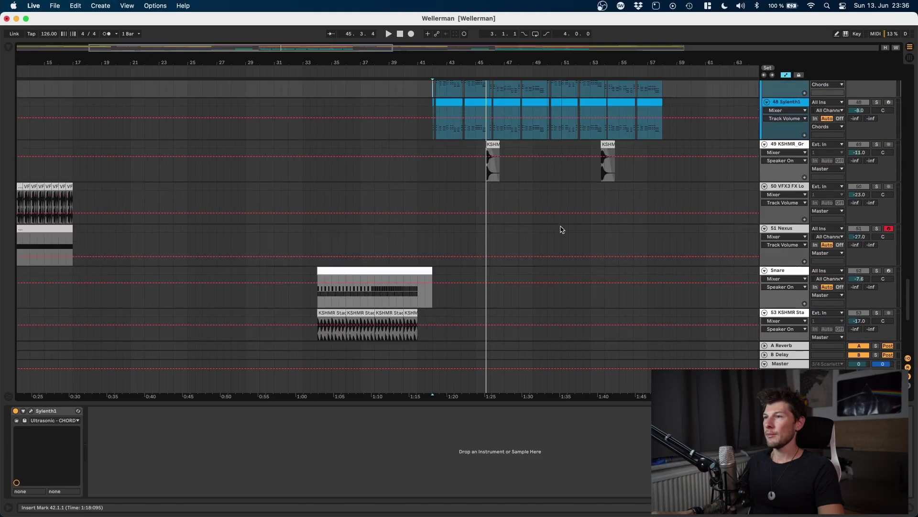
Show the two Sylenth1 chord tracks and the Chords group's EQ Eights and Audio Effect Rack.
{"action": "scroll", "coordinate": [560, 227], "scroll_direction": "up", "scroll_amount": 5}
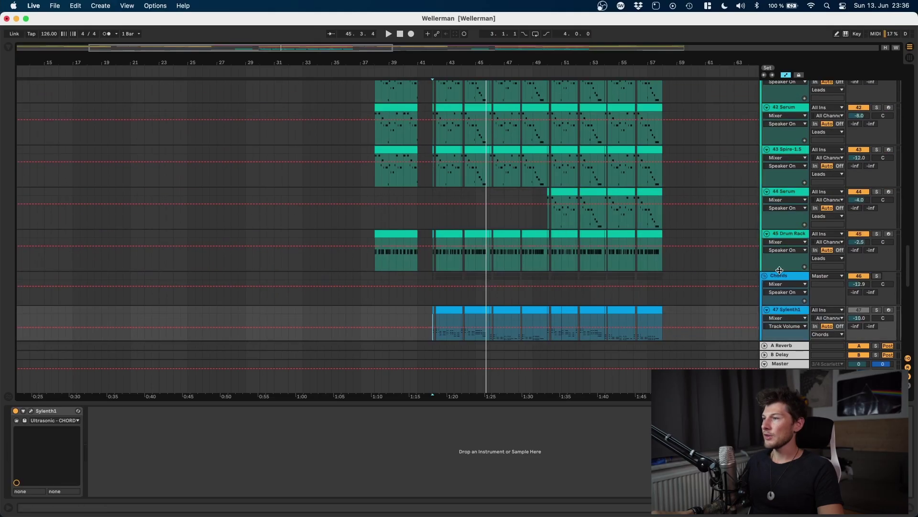
{"action": "scroll", "coordinate": [805, 165], "scroll_direction": "down", "scroll_amount": 5}
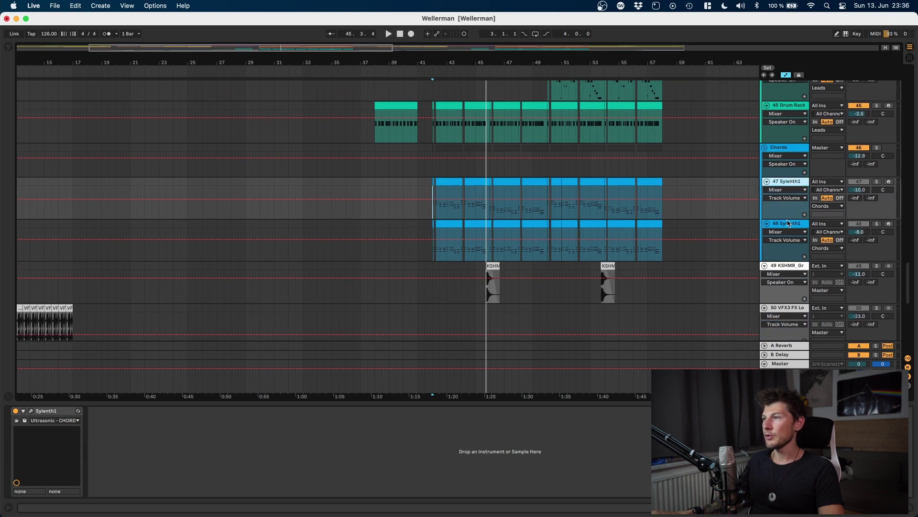
{"action": "left_click", "coordinate": [788, 223]}
{"action": "left_click", "coordinate": [790, 183]}
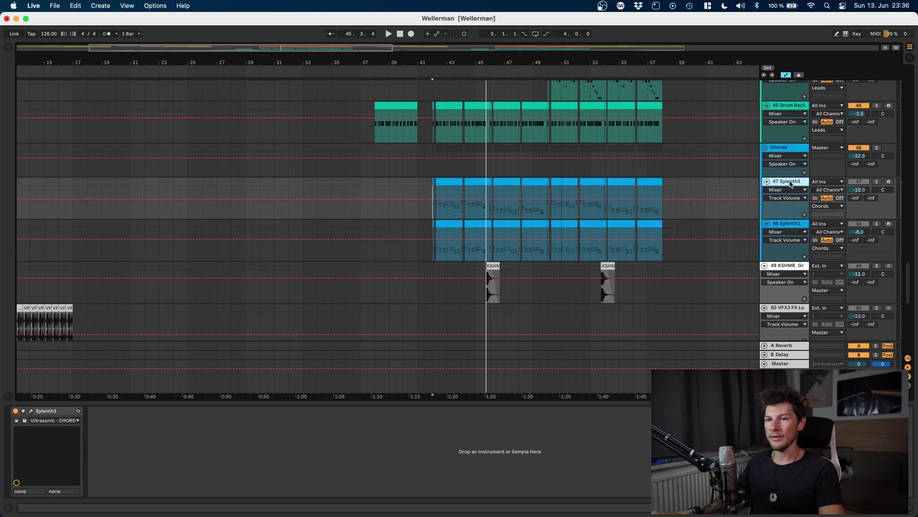
{"action": "left_click", "coordinate": [783, 147]}
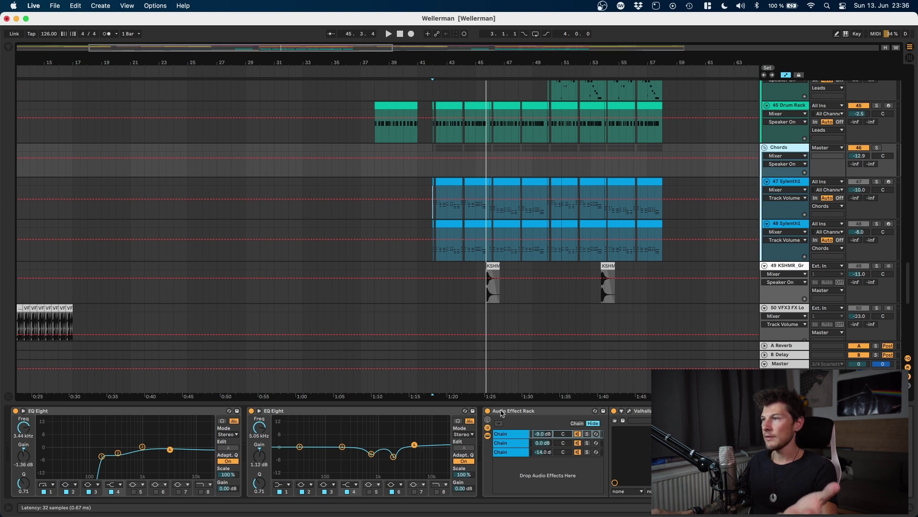
{"action": "left_click", "coordinate": [569, 411]}
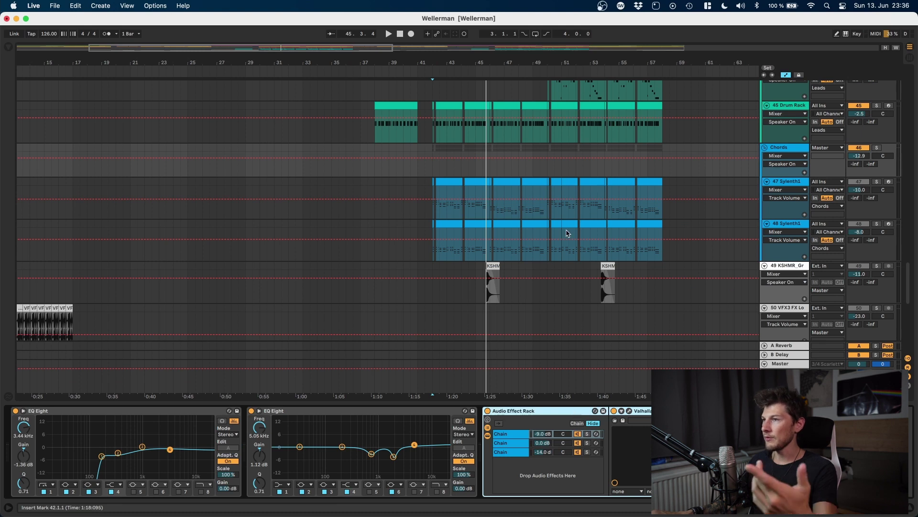
Solo the Whitenoise track and play its chopped clips from bar 43 in close-up.
{"action": "scroll", "coordinate": [566, 232], "scroll_direction": "down", "scroll_amount": 10}
{"action": "scroll", "coordinate": [566, 235], "scroll_direction": "down", "scroll_amount": 3}
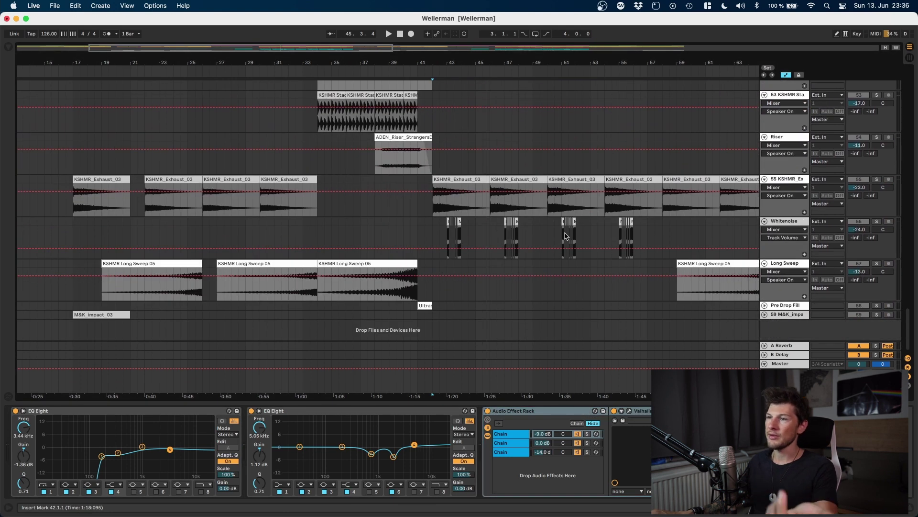
{"action": "left_click", "coordinate": [445, 235]}
{"action": "key", "text": "plus"}
{"action": "key", "text": "plus"}
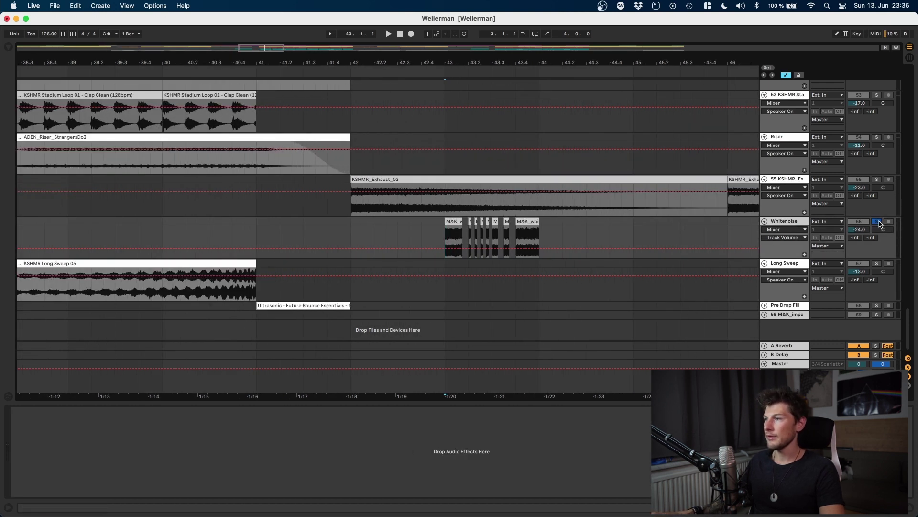
{"action": "key", "text": "space"}
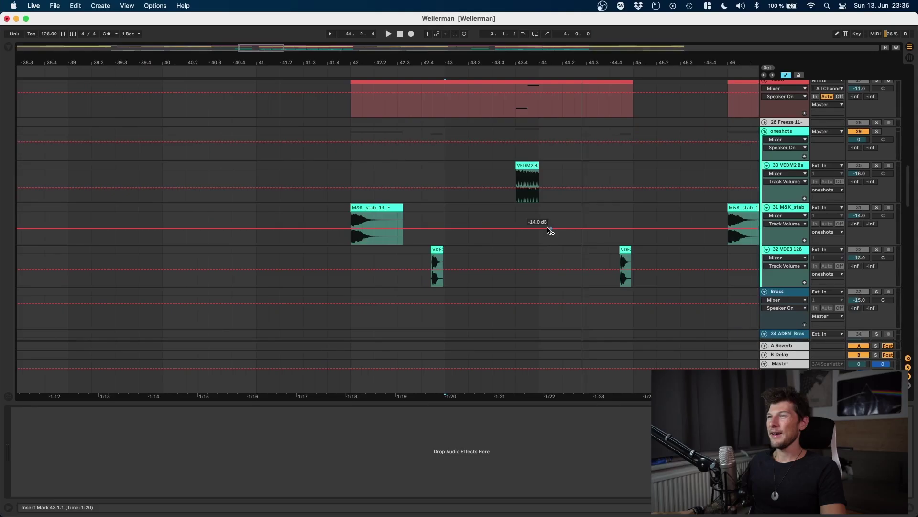
Play the full mix into the drop from bar 41, and place the insert marker at bar 46.
{"action": "scroll", "coordinate": [549, 231], "scroll_direction": "up", "scroll_amount": 10}
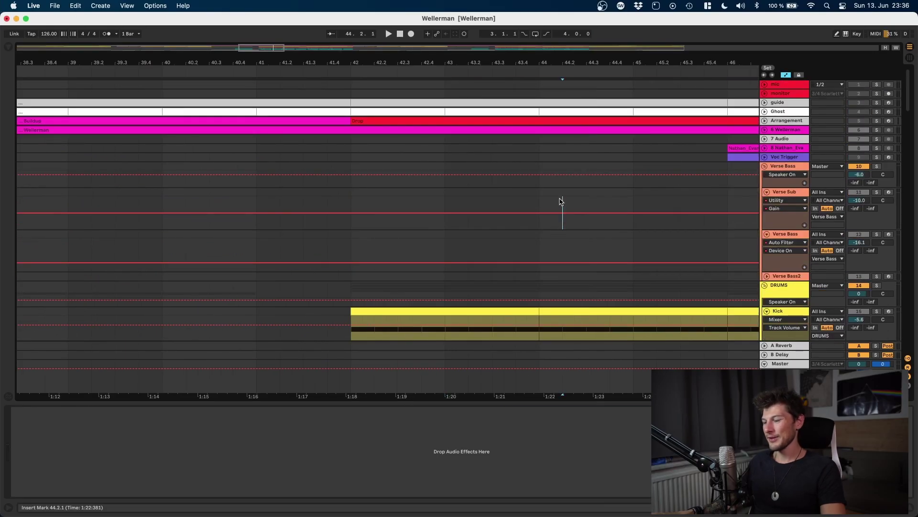
{"action": "scroll", "coordinate": [561, 202], "scroll_direction": "down", "scroll_amount": 8}
{"action": "scroll", "coordinate": [561, 203], "scroll_direction": "right", "scroll_amount": 3}
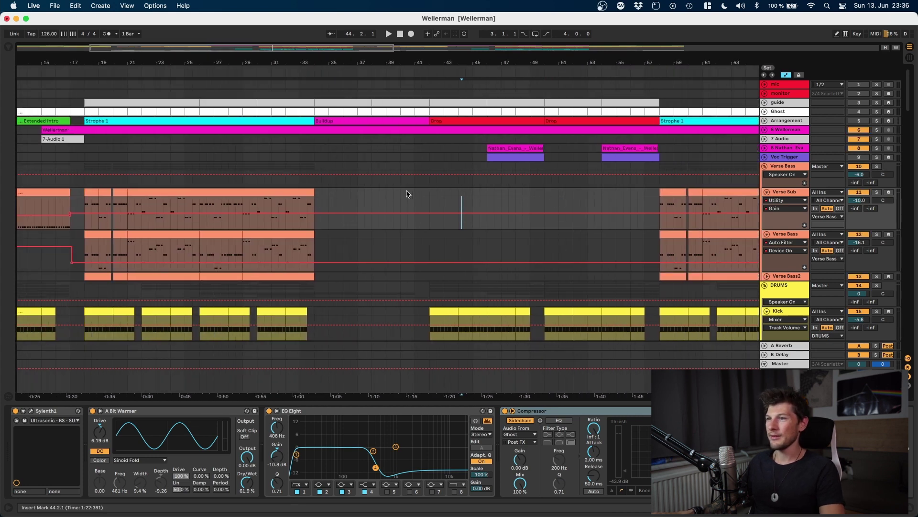
{"action": "key", "text": "space"}
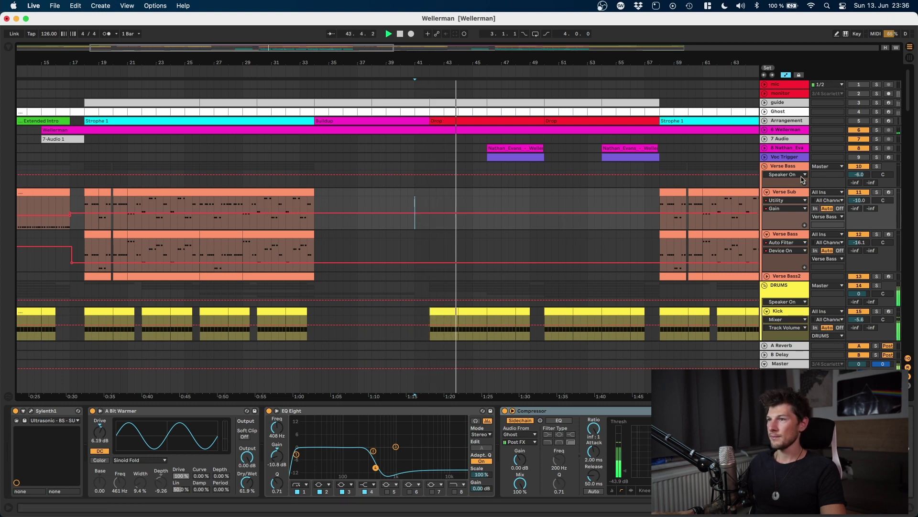
{"action": "left_click", "coordinate": [487, 158]}
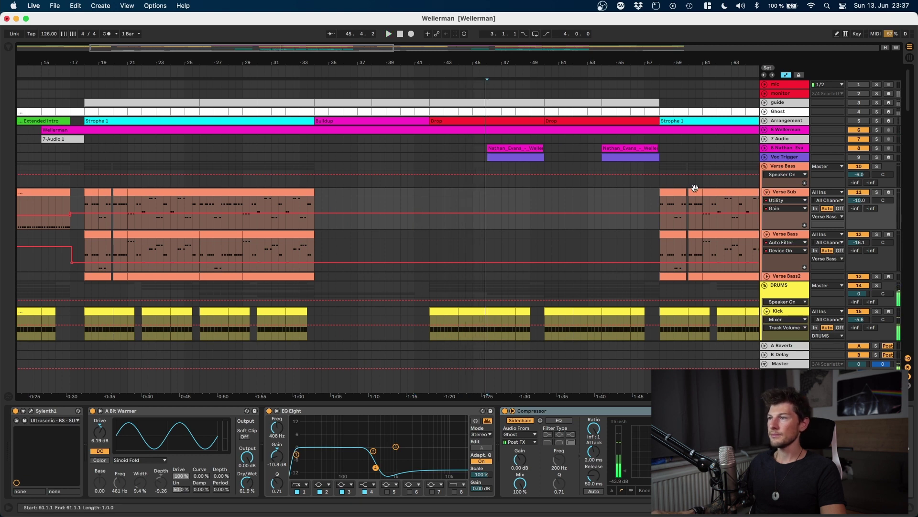
{"action": "key", "text": "space"}
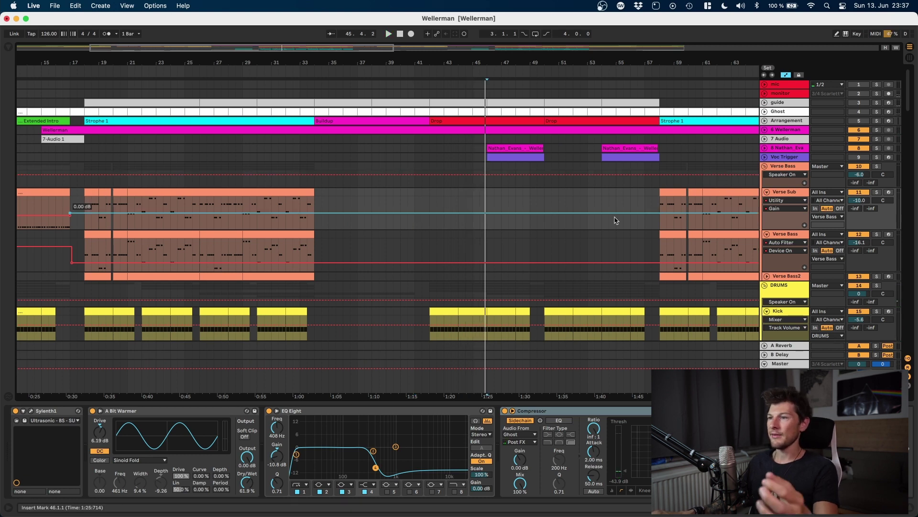
Unfold the Voc Trigger track, solo vocal track 8 above it and play the vocal from bar 46.
{"action": "scroll", "coordinate": [615, 218], "scroll_direction": "down", "scroll_amount": 15}
{"action": "scroll", "coordinate": [614, 216], "scroll_direction": "down", "scroll_amount": 20}
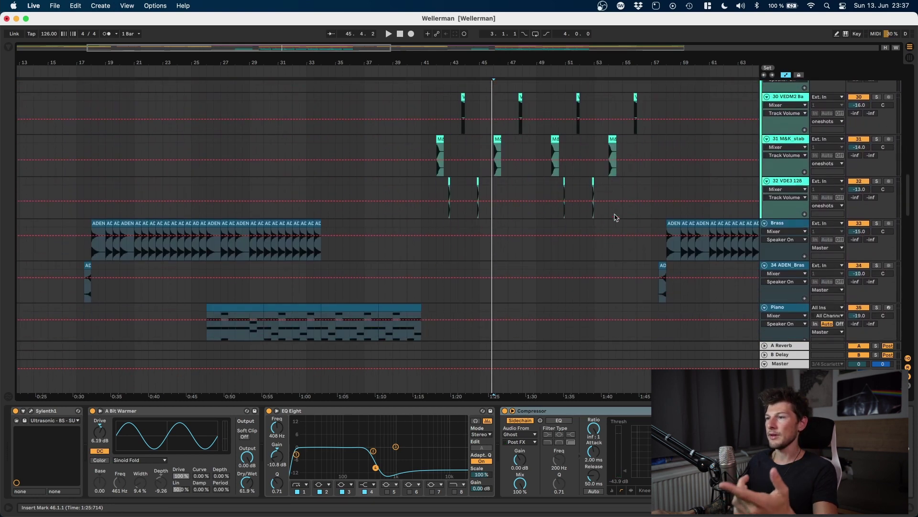
{"action": "scroll", "coordinate": [616, 217], "scroll_direction": "up", "scroll_amount": 6}
{"action": "scroll", "coordinate": [616, 216], "scroll_direction": "up", "scroll_amount": 20}
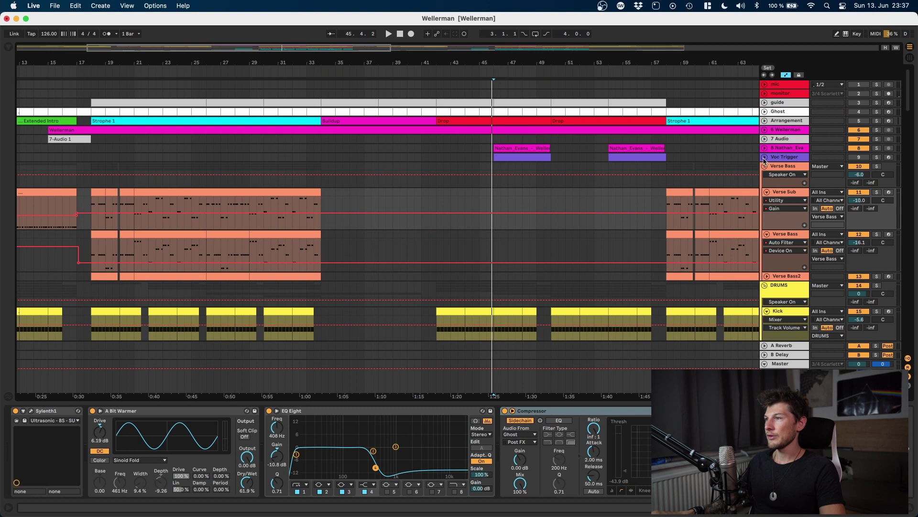
{"action": "left_click", "coordinate": [764, 158]}
{"action": "left_click", "coordinate": [876, 148]}
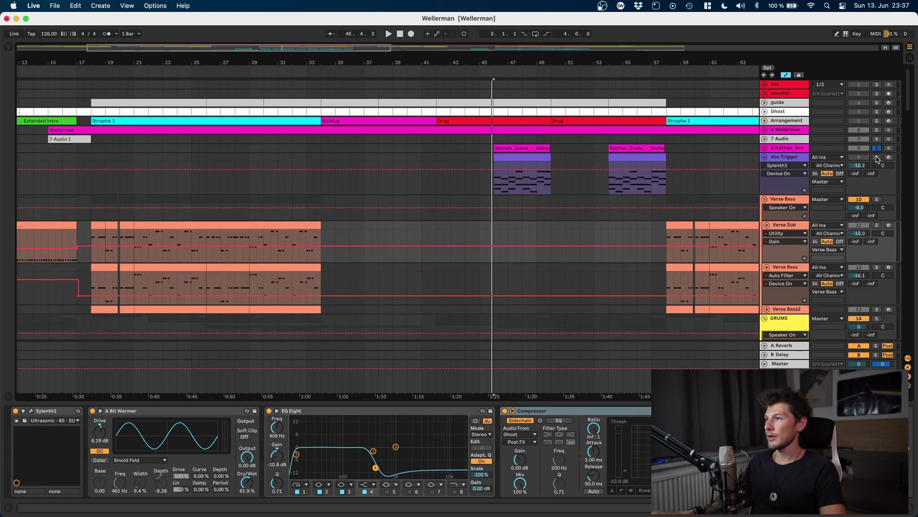
{"action": "key", "text": "space"}
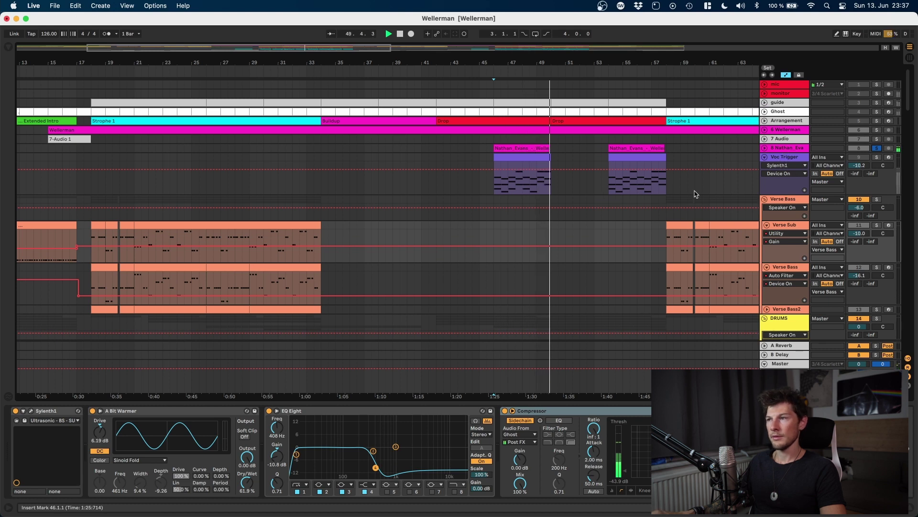
{"action": "key", "text": "space"}
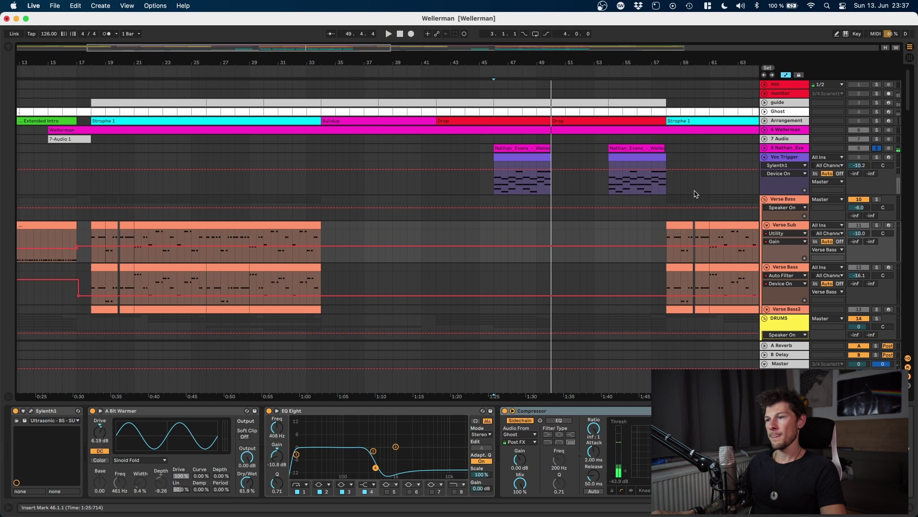
Show the Voc Trigger and vocal track 8 devices, including the Vocoder, and play the unsoloed mix from bar 45.
{"action": "left_click", "coordinate": [783, 159]}
{"action": "left_click", "coordinate": [784, 149]}
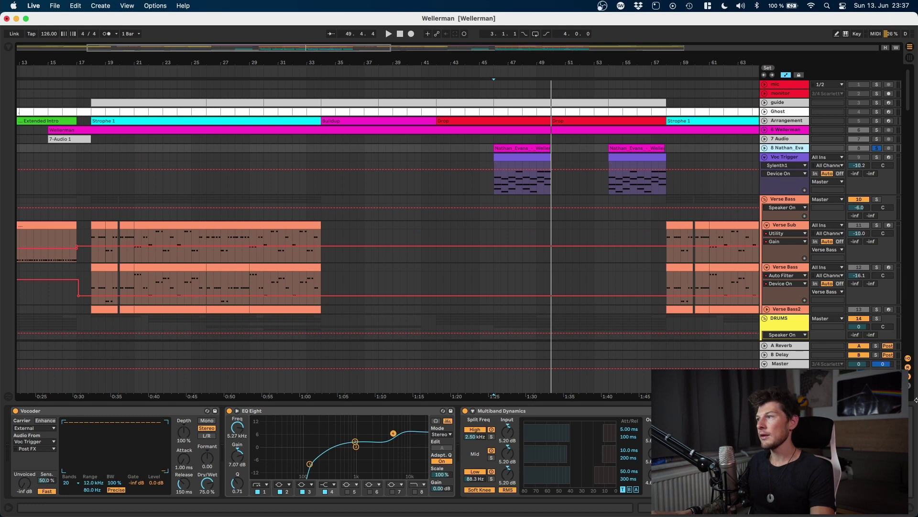
{"action": "left_click", "coordinate": [878, 149]}
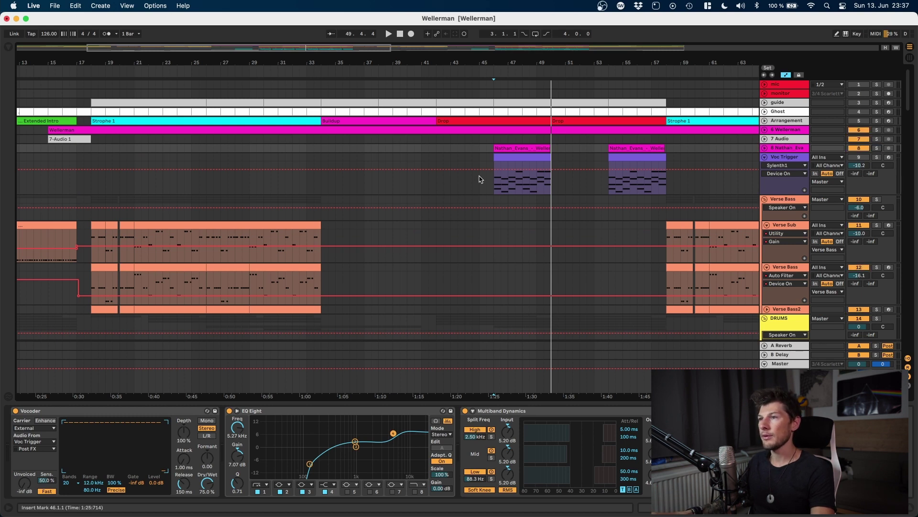
{"action": "left_click", "coordinate": [479, 181]}
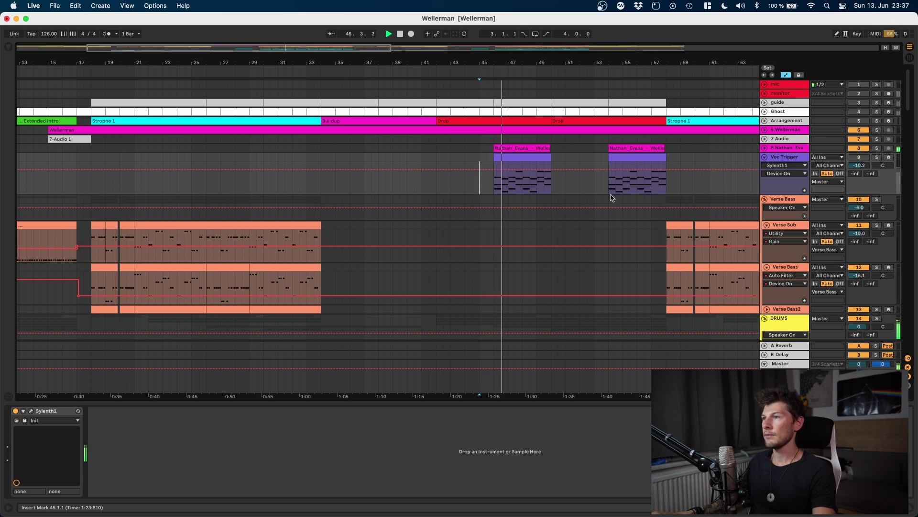
Show the Vocoder, EQ Eight and Multiband Dynamics chain on vocal track 8 during playback, and stop the mix.
{"action": "scroll", "coordinate": [601, 197], "scroll_direction": "right", "scroll_amount": 3}
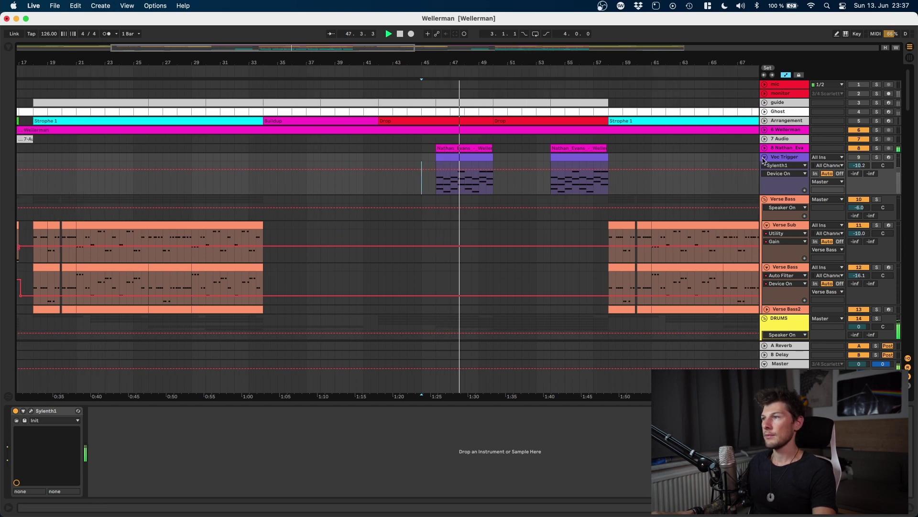
{"action": "left_click", "coordinate": [733, 226]}
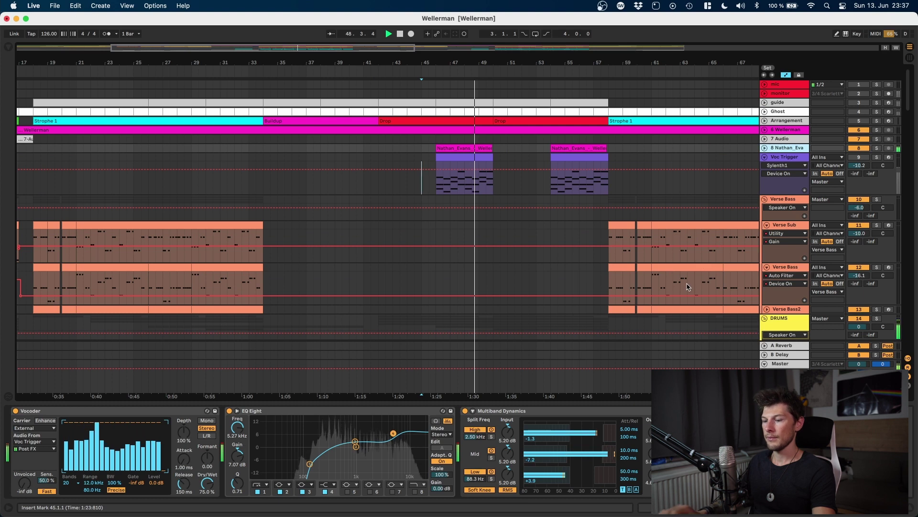
{"action": "key", "text": "space"}
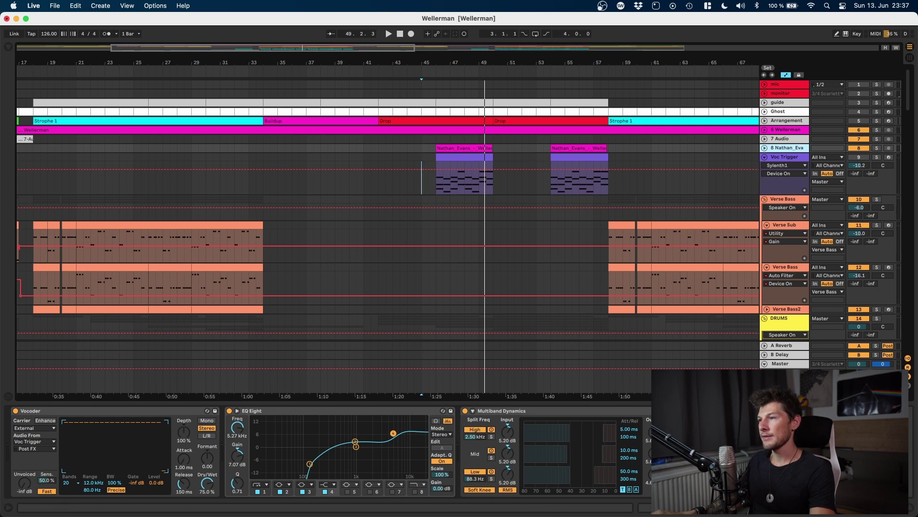
Fit the whole song in the arrangement view, hide the automation, and unfold and select the Arrangement marker track.
{"action": "scroll", "coordinate": [584, 359], "scroll_direction": "right", "scroll_amount": 5}
{"action": "scroll", "coordinate": [543, 324], "scroll_direction": "down", "scroll_amount": 5}
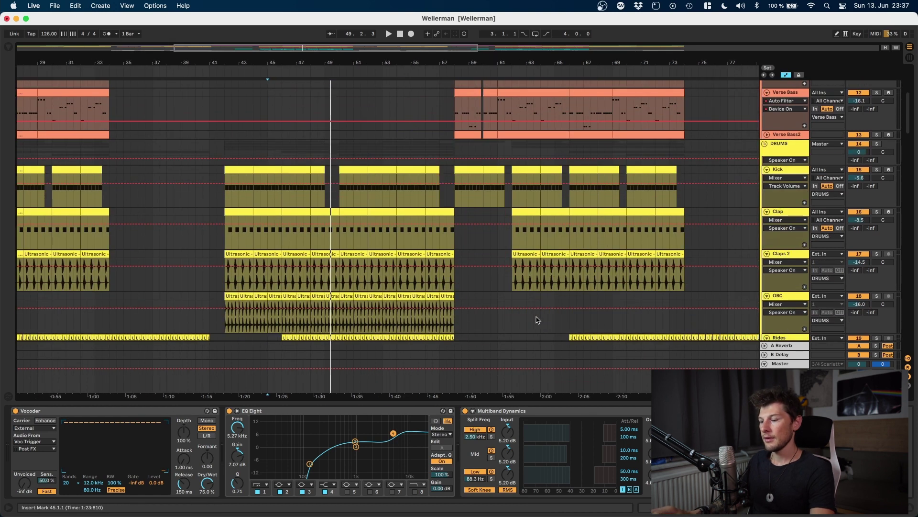
{"action": "key", "text": "w"}
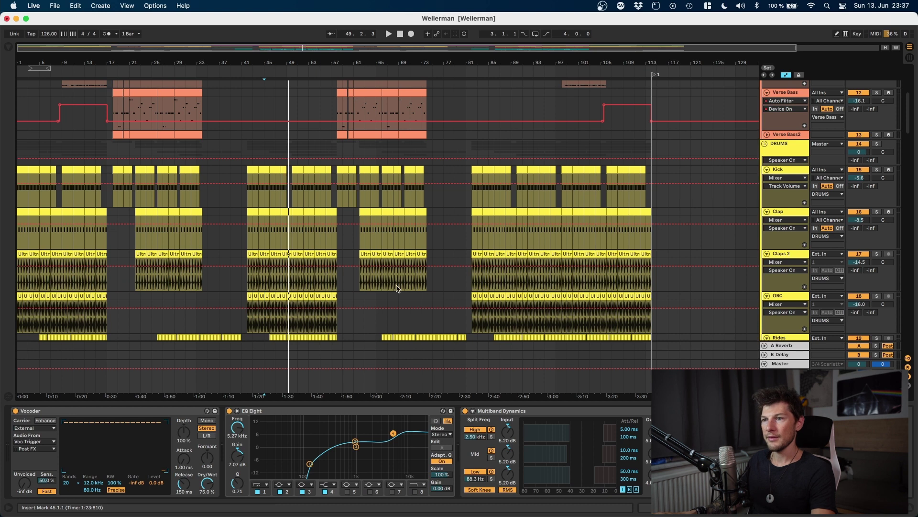
{"action": "scroll", "coordinate": [397, 289], "scroll_direction": "up", "scroll_amount": 10}
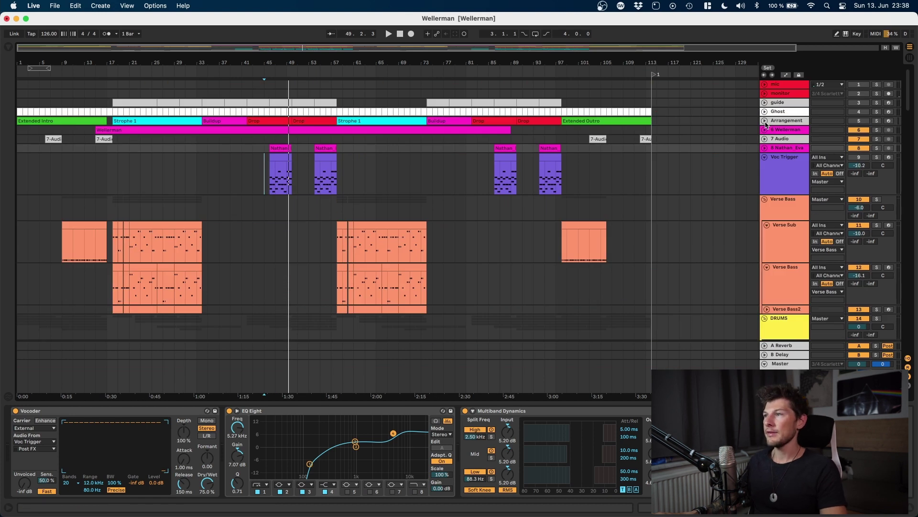
{"action": "left_click", "coordinate": [765, 122]}
{"action": "left_click", "coordinate": [771, 129]}
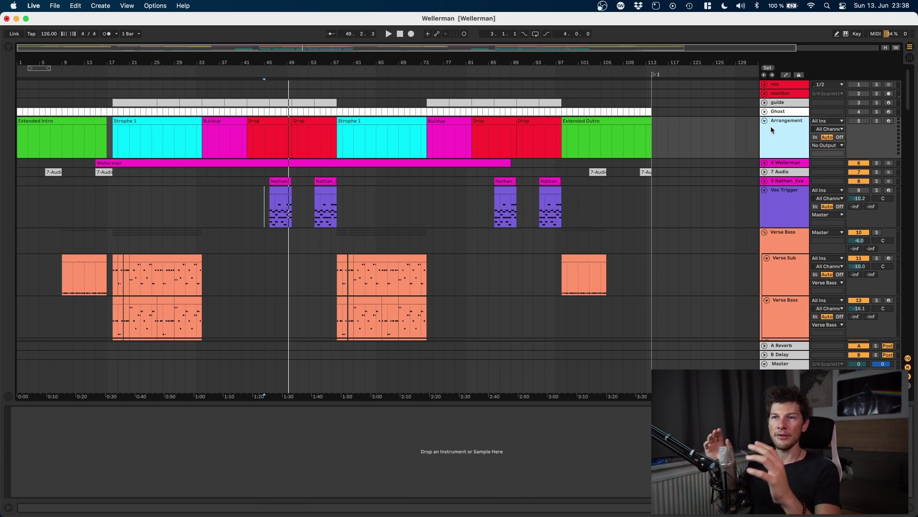
Highlight the song sections in order on the Arrangement track: Strophe 1, Buildup, the second Strophe 1, the second Buildup and its Drop.
{"action": "left_click", "coordinate": [132, 122]}
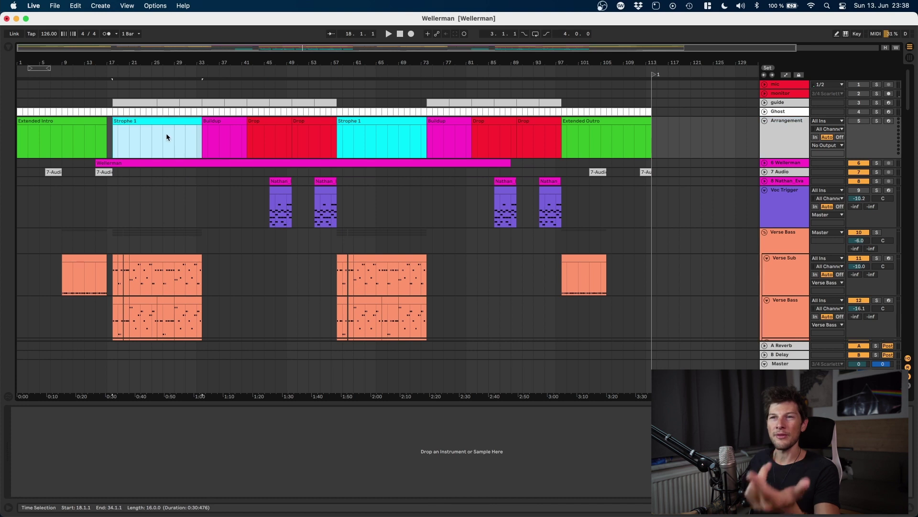
{"action": "left_click", "coordinate": [231, 122]}
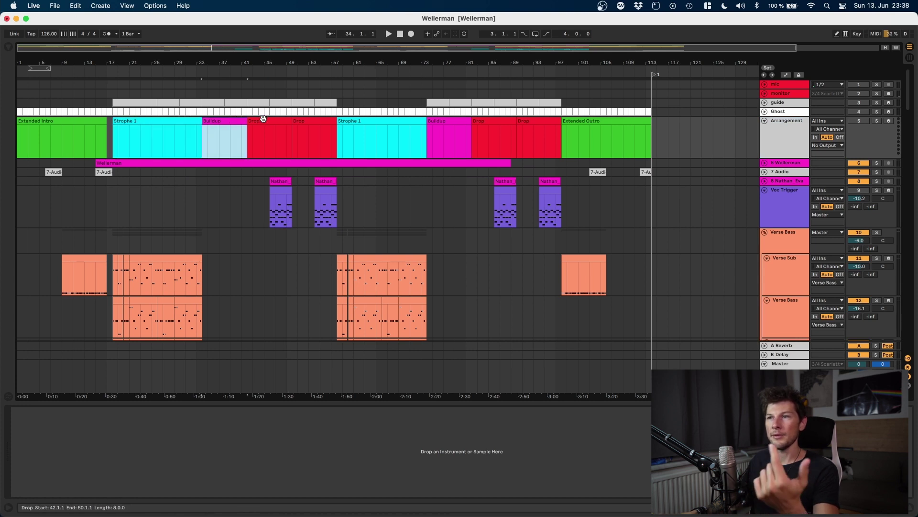
{"action": "left_click", "coordinate": [348, 121]}
{"action": "left_click", "coordinate": [462, 121]}
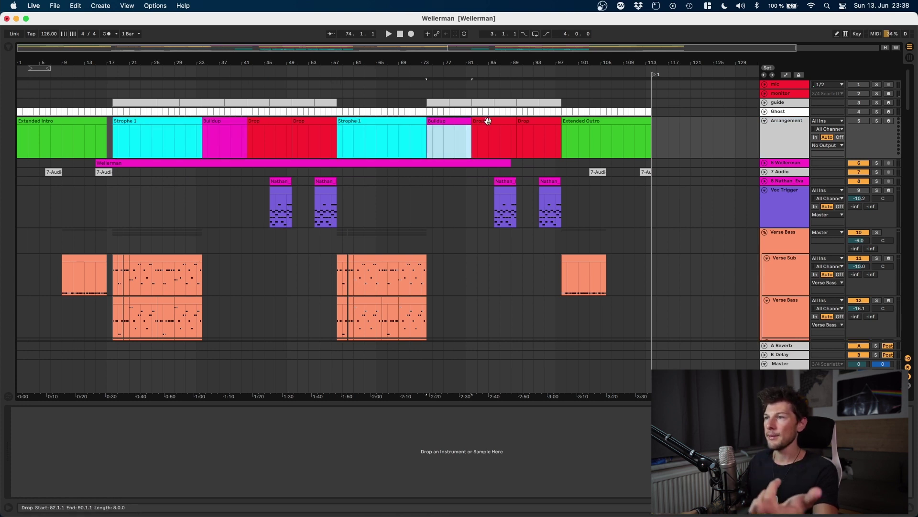
{"action": "left_click", "coordinate": [486, 122]}
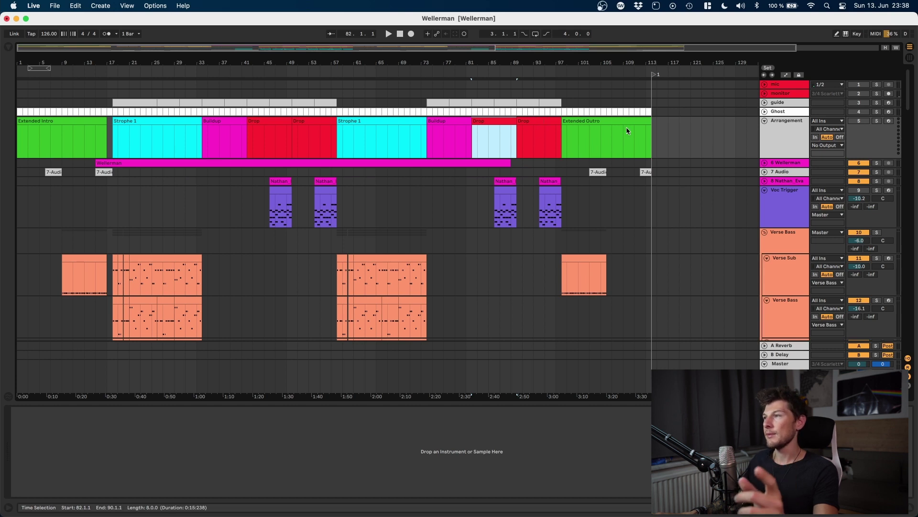
Select the Arrangement track, and highlight its first Strophe 1 section at bars 18 to 34 again.
{"action": "left_click", "coordinate": [804, 132]}
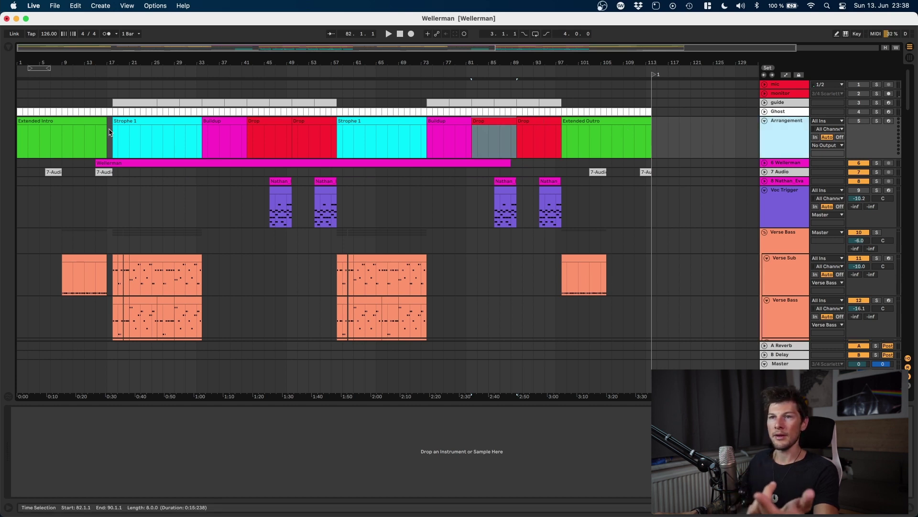
{"action": "left_click", "coordinate": [143, 122]}
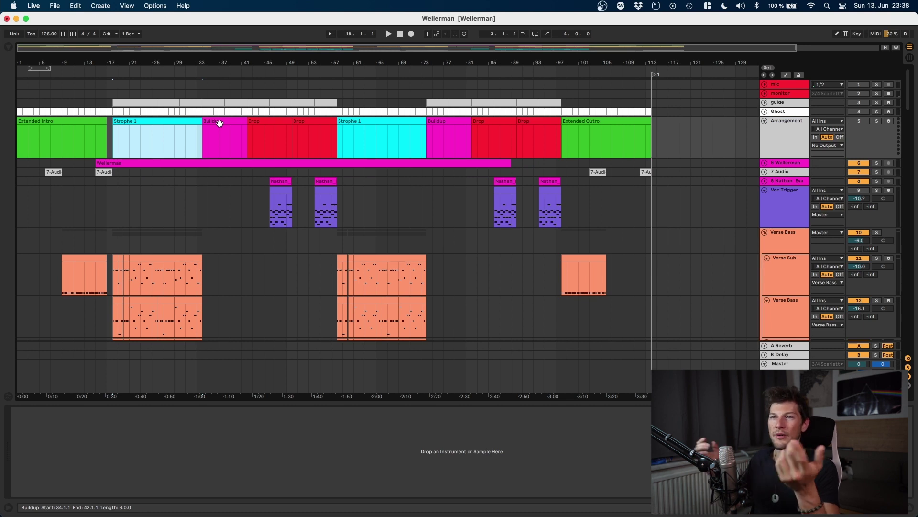
{"action": "scroll", "coordinate": [213, 154], "scroll_direction": "right", "scroll_amount": 1}
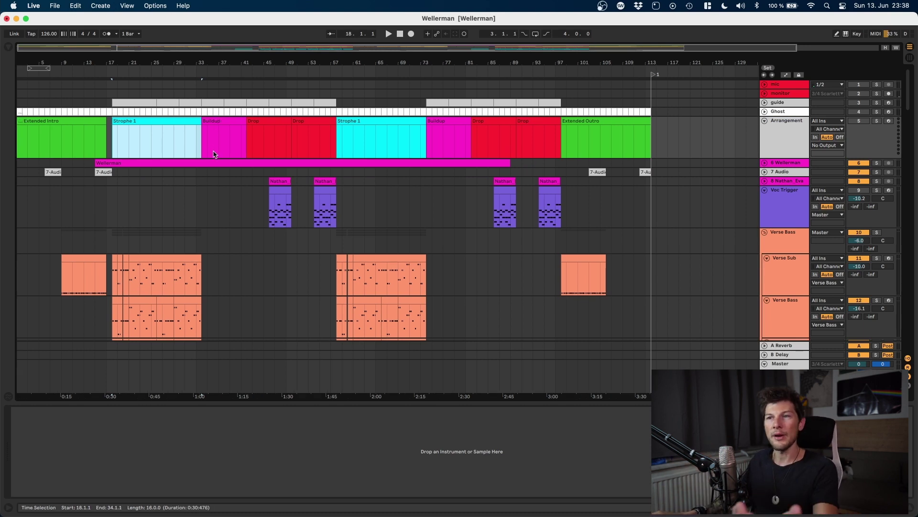